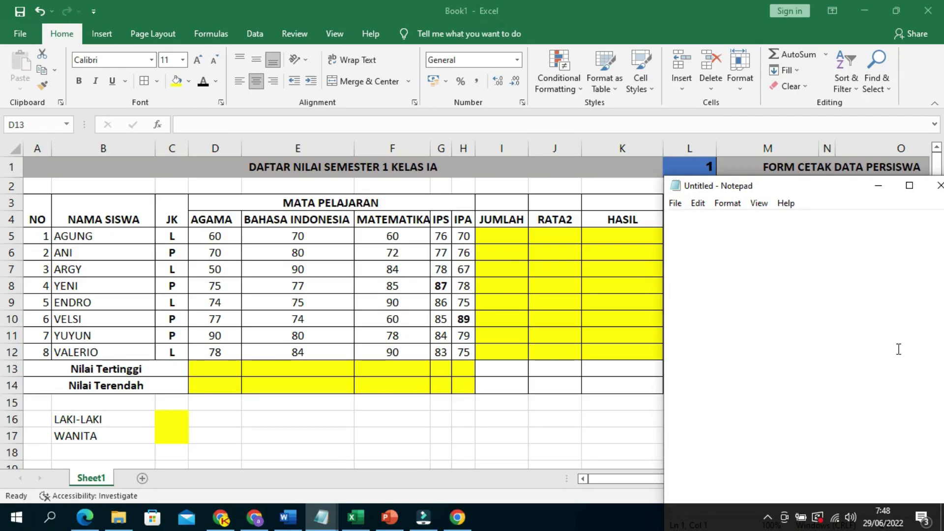
Write the note that the JUMLAH column uses the SUM function.
text(k.l)
key(BackSpace)
key(BackSpace)
key(BackSpace)
text(KOL)
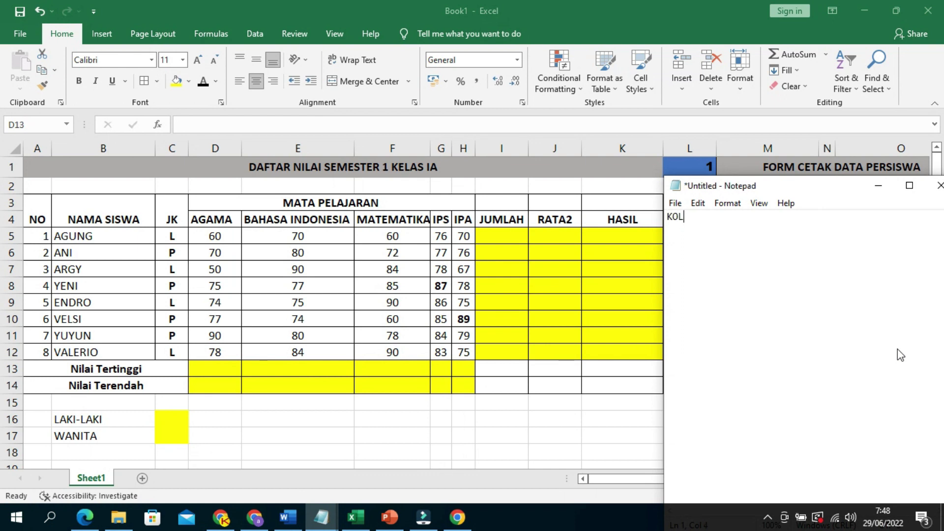
text(OM )
text(JUMLAH )
text(KITA MENGGUNAKAN )
text(F)
text(UNGSI)
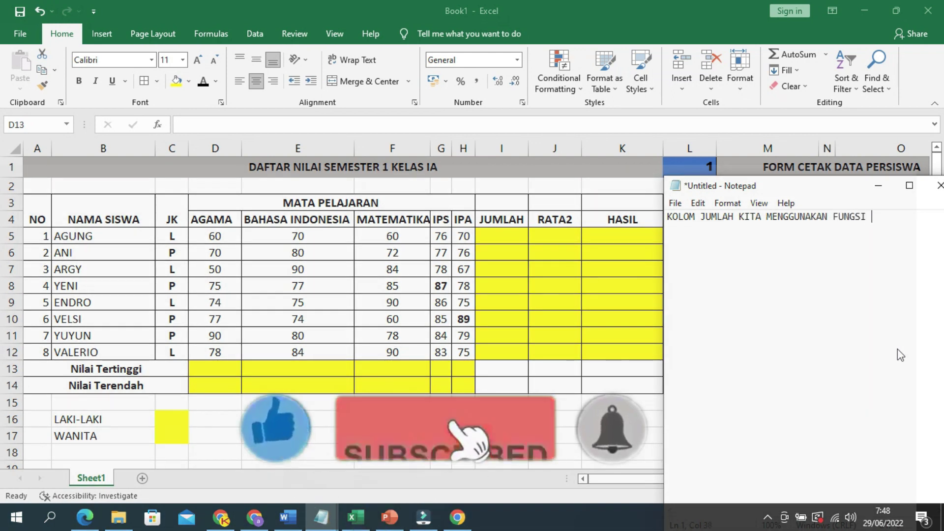
text( SU)
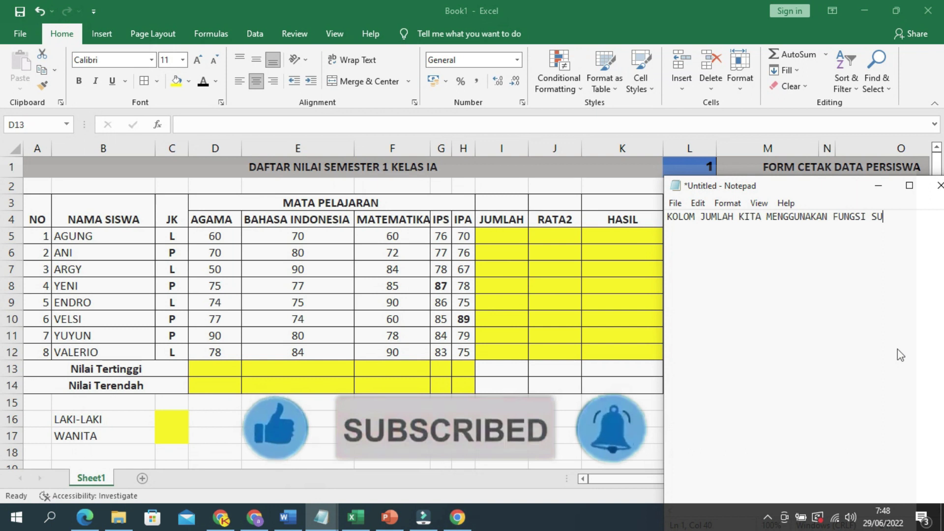
text(M)
key(ctrl+shift+Left)
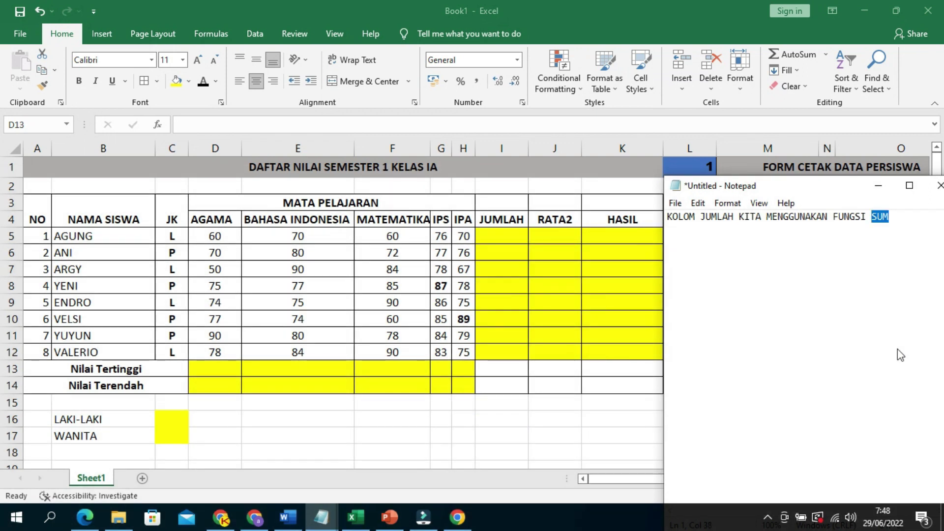
key(Right)
Add notes that RATA2 uses AVERAGE and HASIL uses IF, and begin the highest-score line.
text(KOLO)
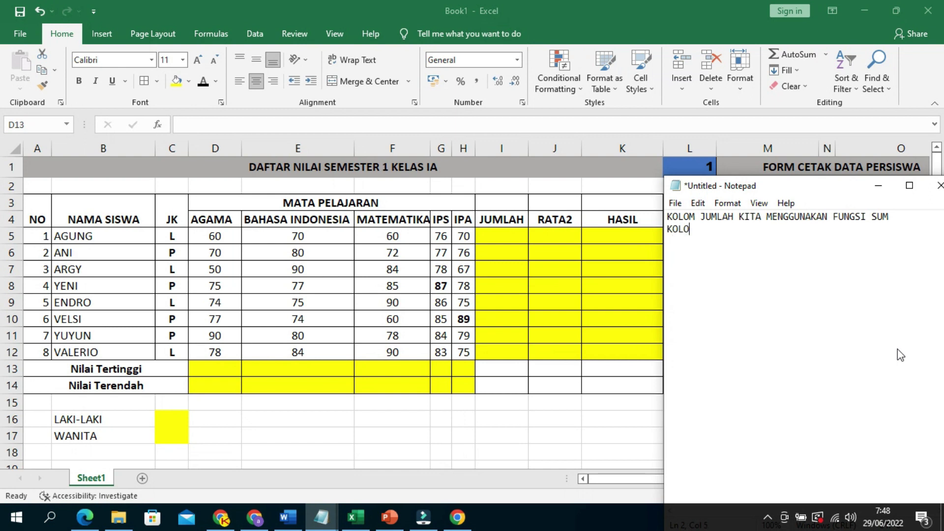
text(M RATA)
text(2 KITA )
text(GUNAKAN FUNGSI AVERAGE)
key(Home)
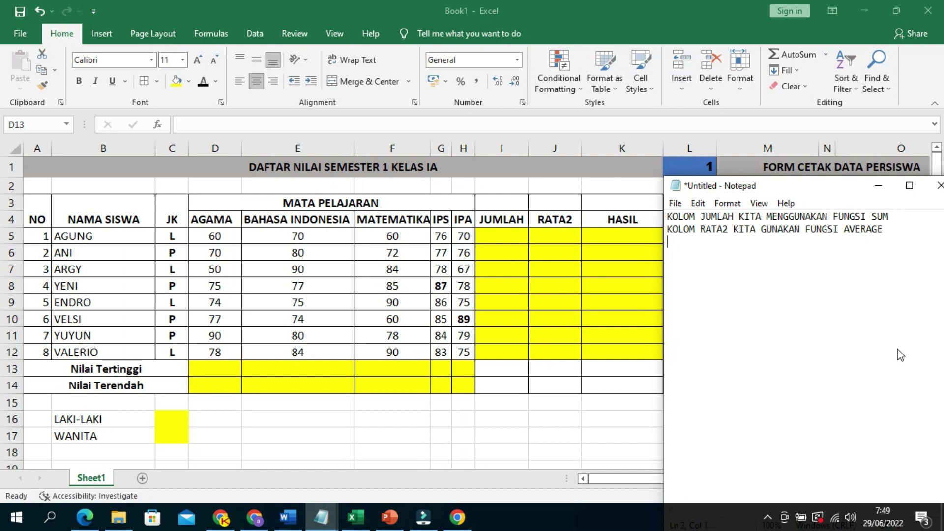
text(KOL)
text(OM HASIL KITA GUNAKAN FUN)
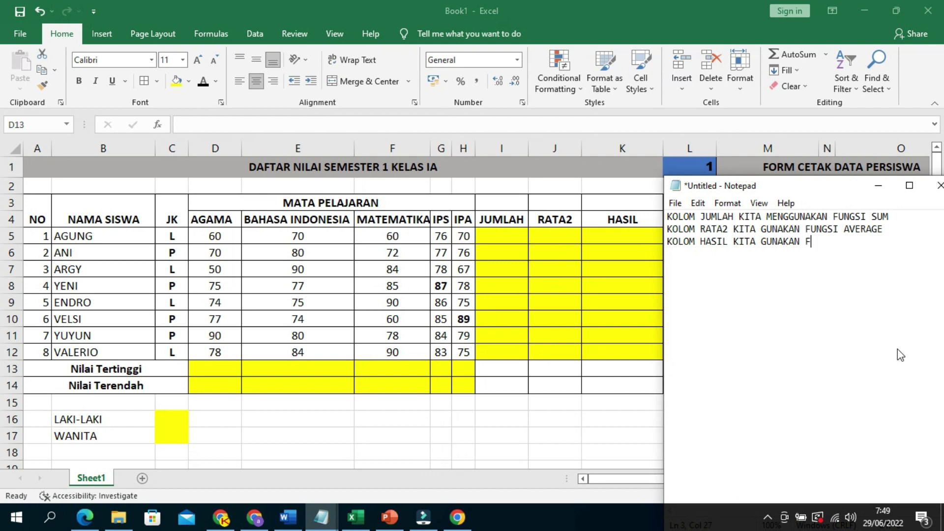
text(GSI I)
text(F)
text(BARIS )
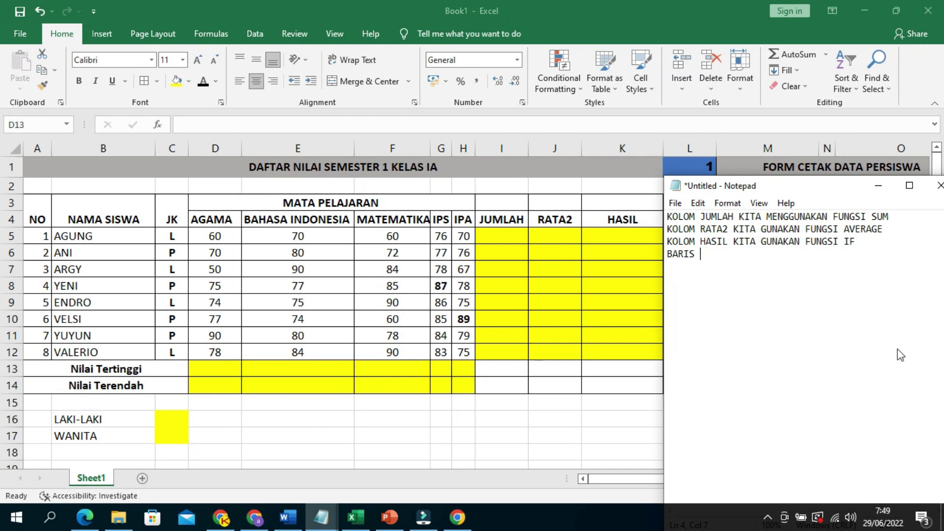
text(ILAI TER)
text(TI)
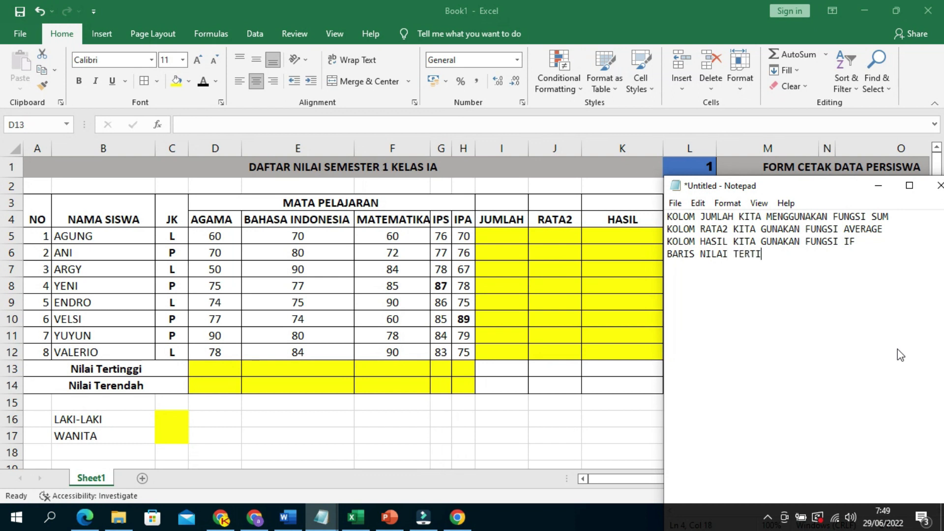
text(NGGI KITA GUNAKAN )
text(FUNGSI MA)
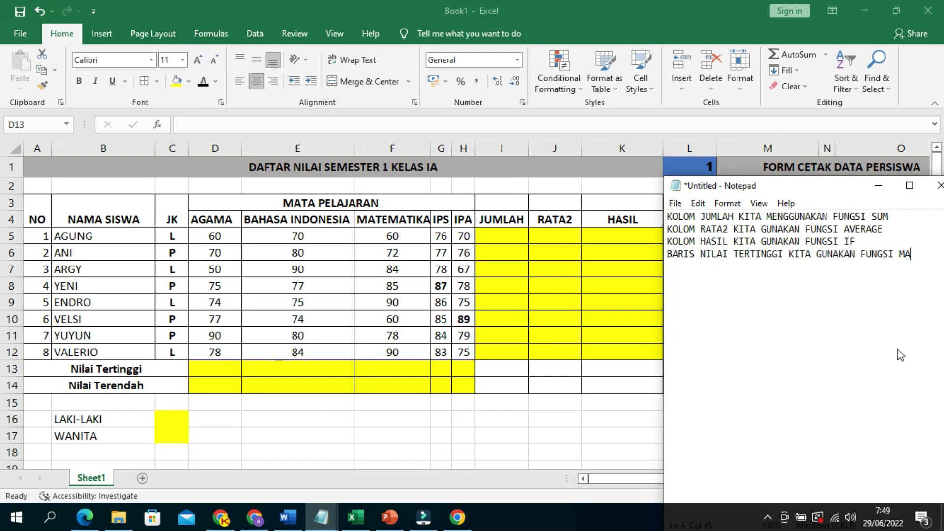
text(S)
text(X)
text(BARI)
text( NILAI)
text(ERENDAH KITA GIU)
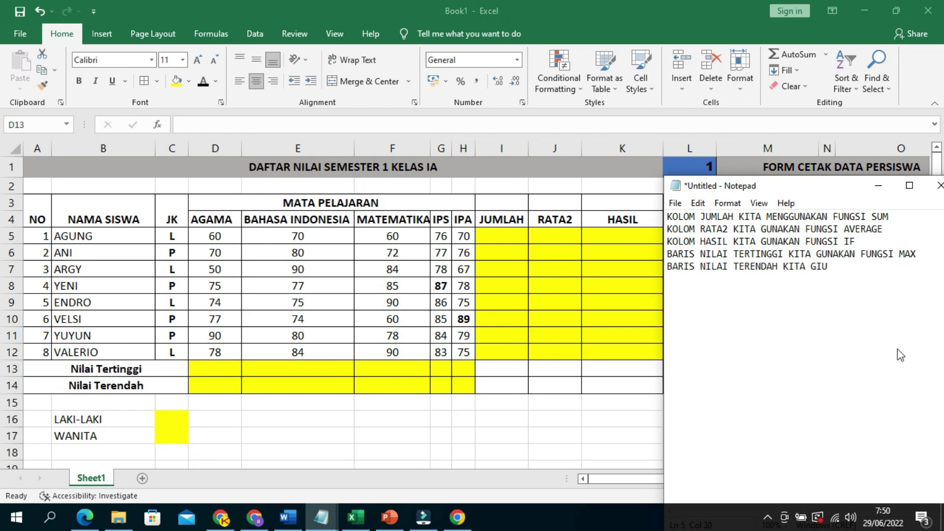
Note that the lowest-score row uses MIN and counting LAKI2 and WANITA uses COUNTIF.
key(BackSpace)
key(BackSpace)
text(UNAK)
text(AN FUNGSI MIN)
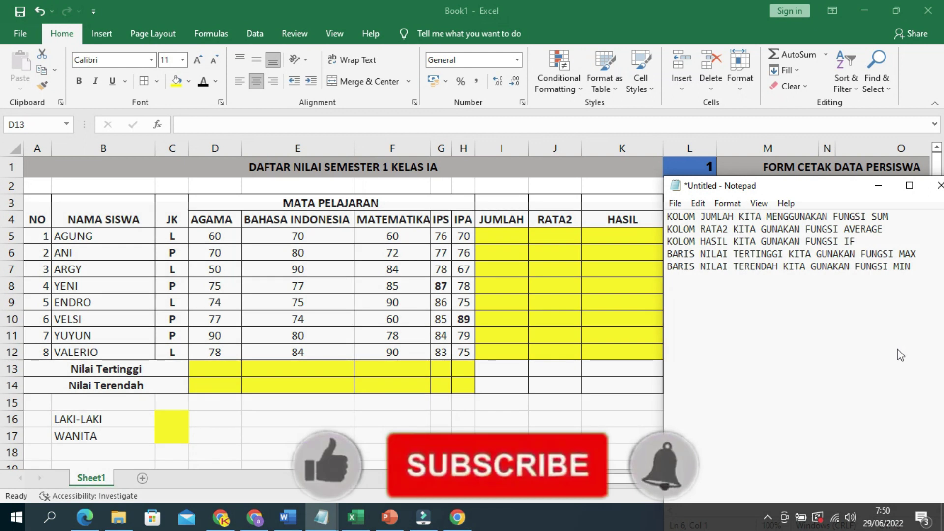
text(SEDANG)
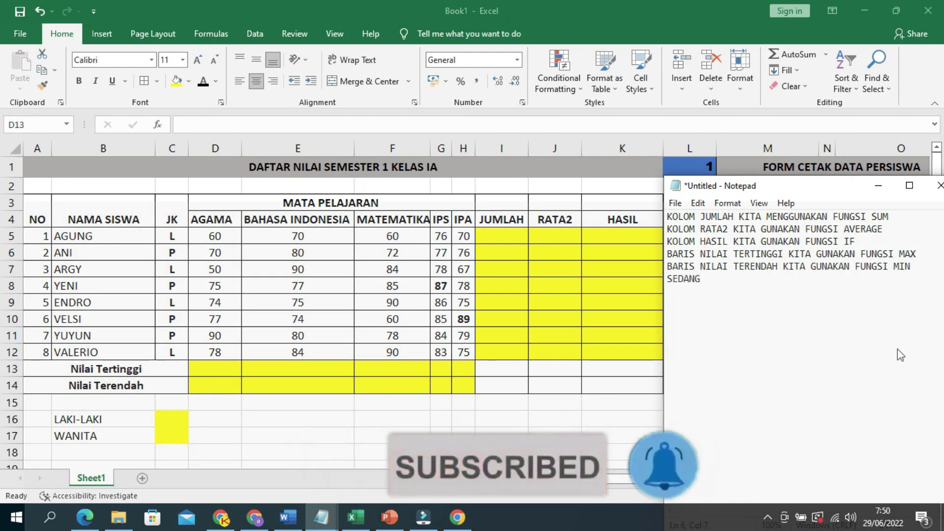
text(KAN UNTUK )
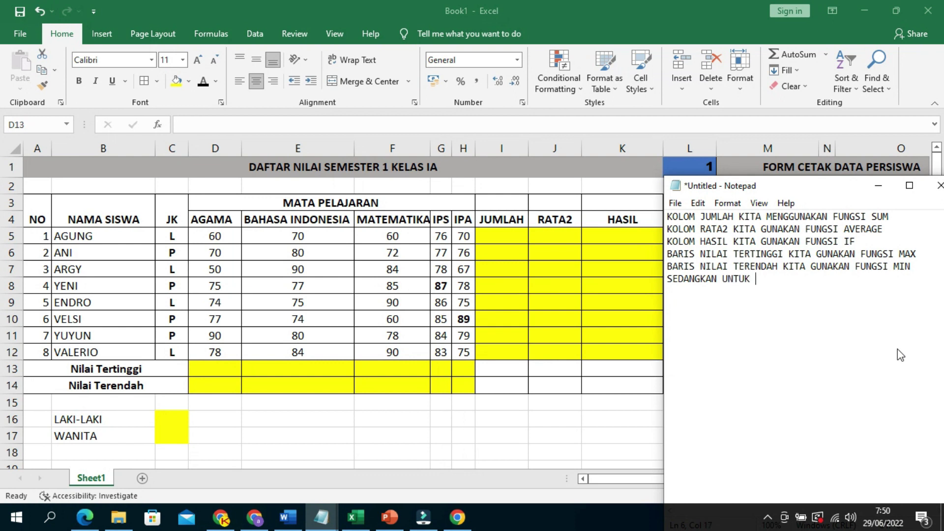
text(M)
text(ENGHITU)
text(NG)
text(LAK)
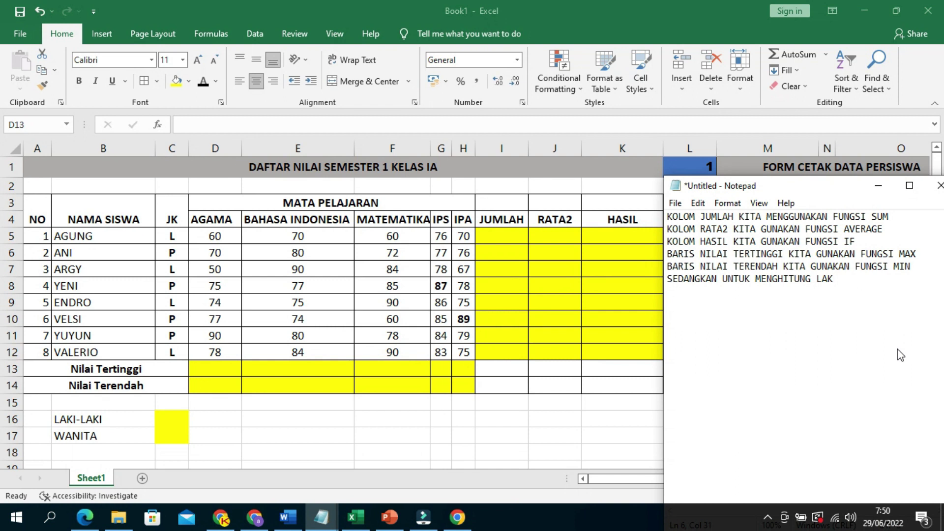
text(2)
text(DANWANITA )
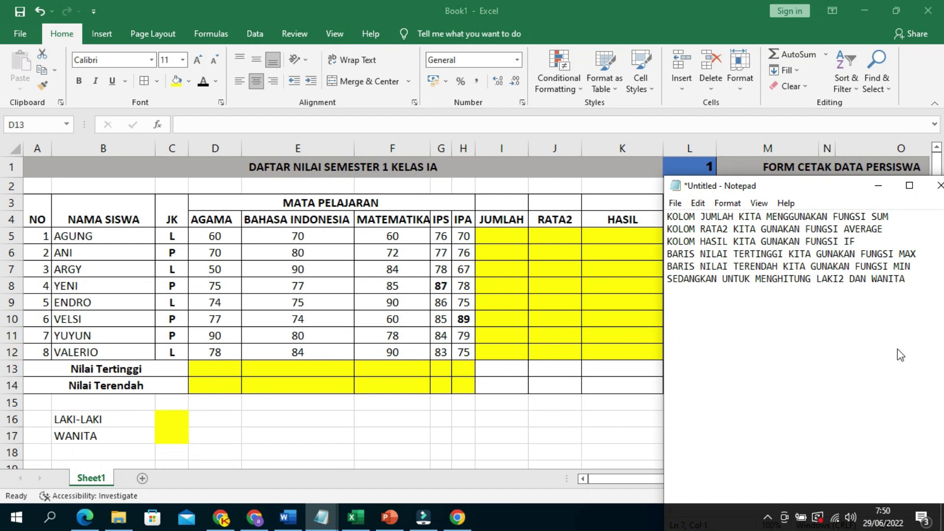
text(KITA GUNAKANFUNGSICOUNTIF)
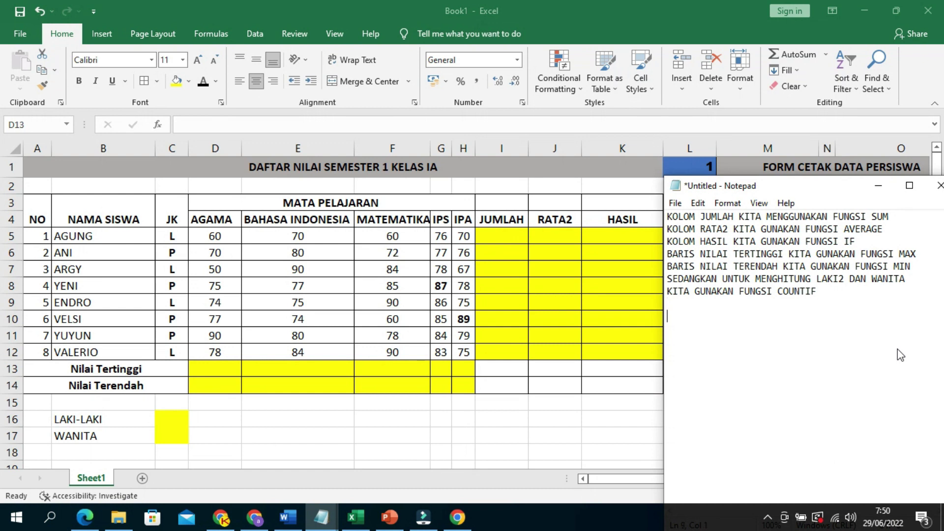
click(518, 236)
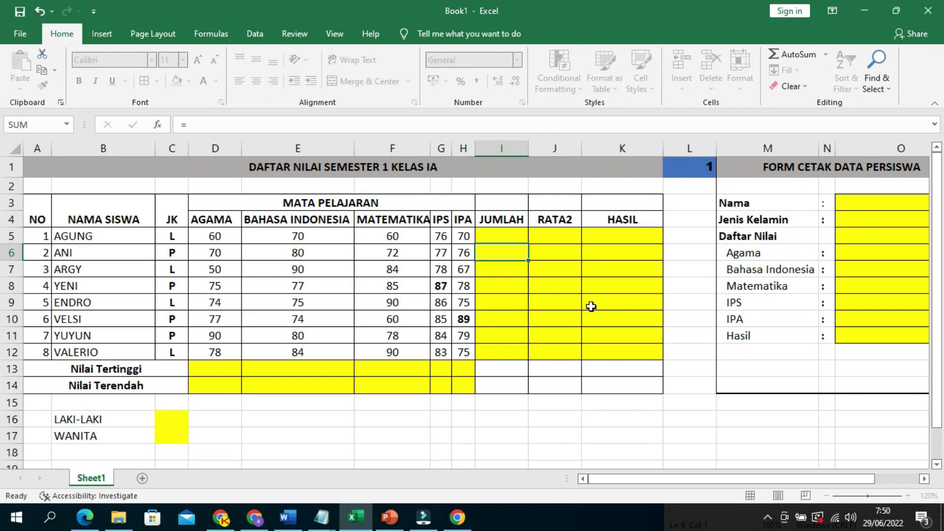
Total each student's five scores in I5:I12 with =SUM(D5:H5) filled down.
text(=)
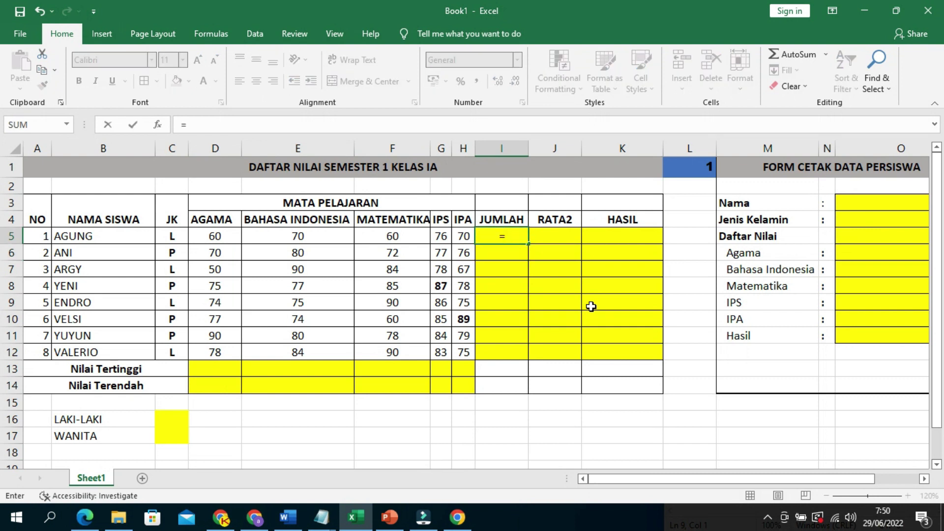
key(Escape)
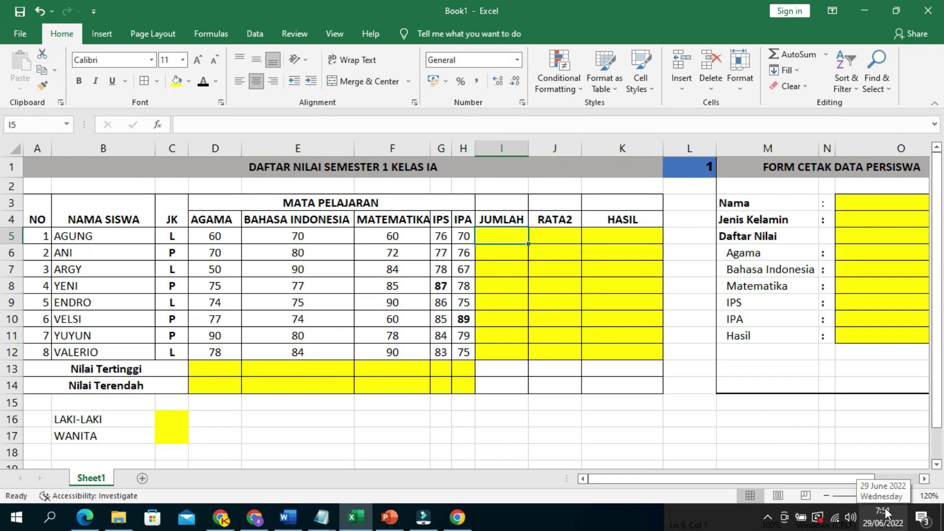
click(908, 495)
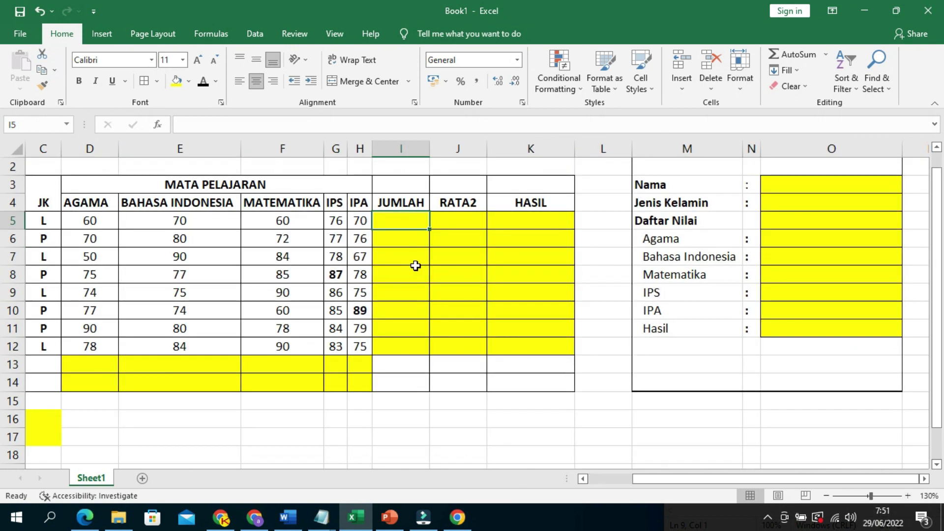
text(=)
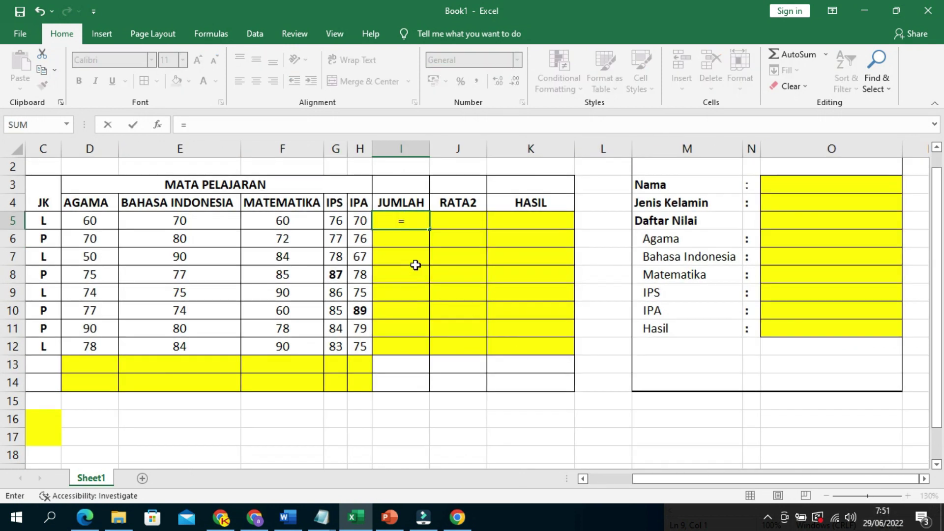
text(SUM()
key(Left)
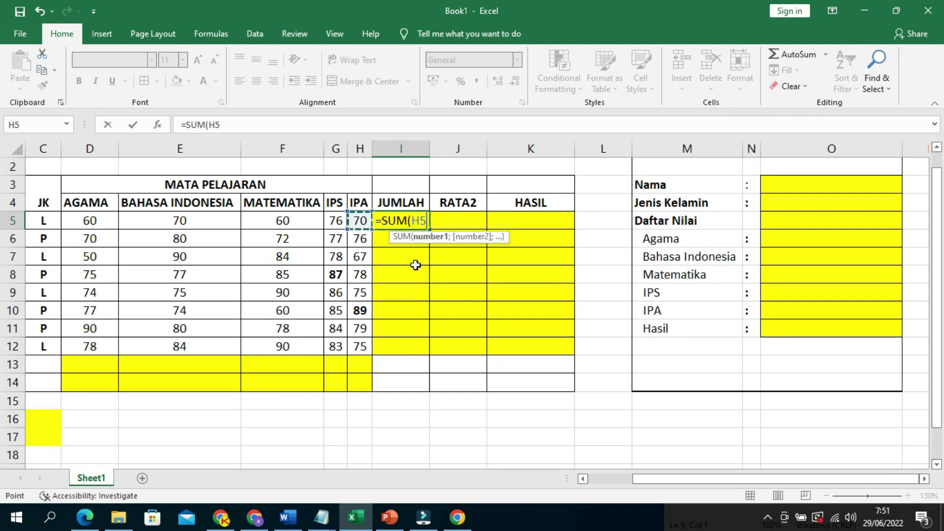
key(Left)
key(Left)
key(Left)
key(Left)
key(Left)
key(Right)
key(shift+Right)
key(shift+Right)
key(shift+Right)
key(shift+Right)
key(ctrl+Return)
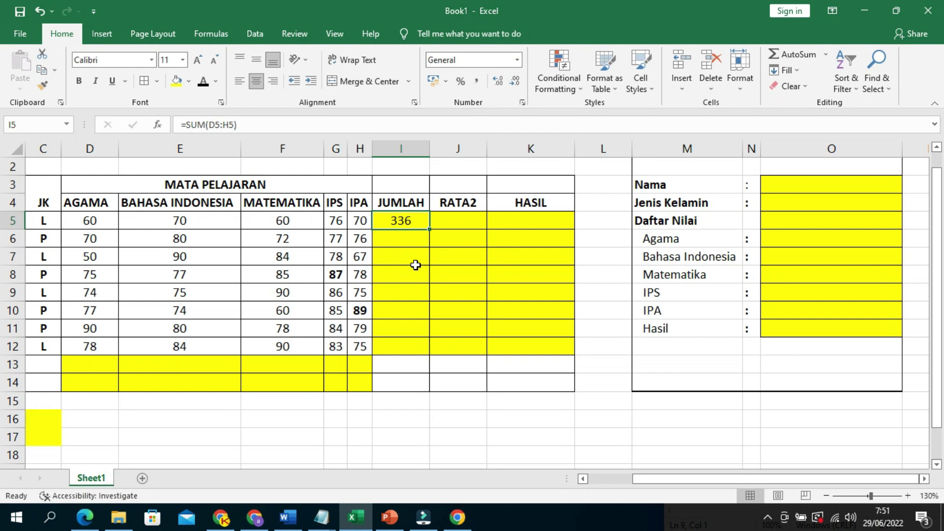
drag(430, 229, 452, 352)
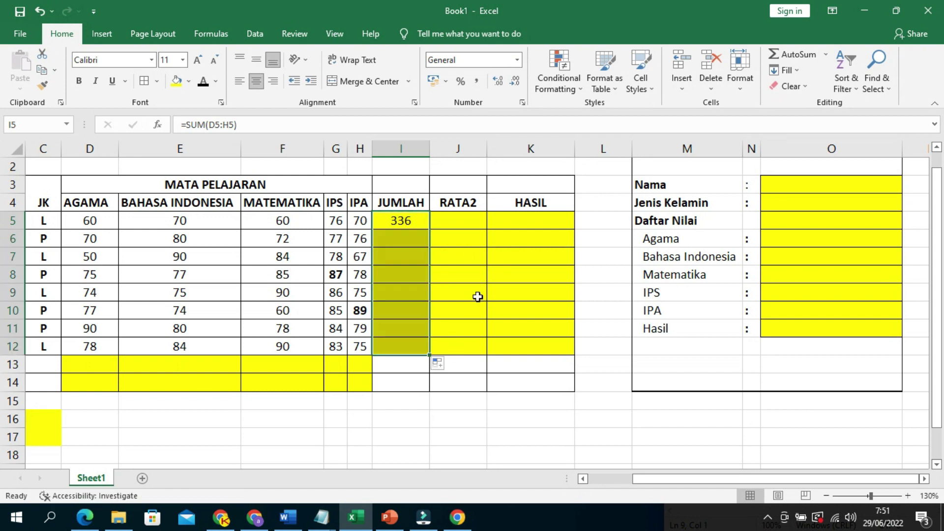
click(479, 224)
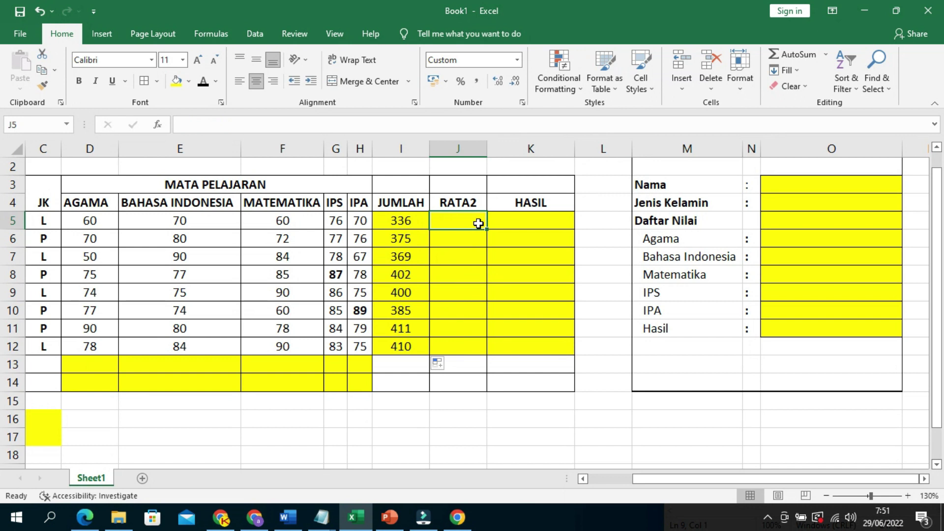
Fill J5:J12 with =AVERAGE(D5:H5) to give each student's average score.
key(Left)
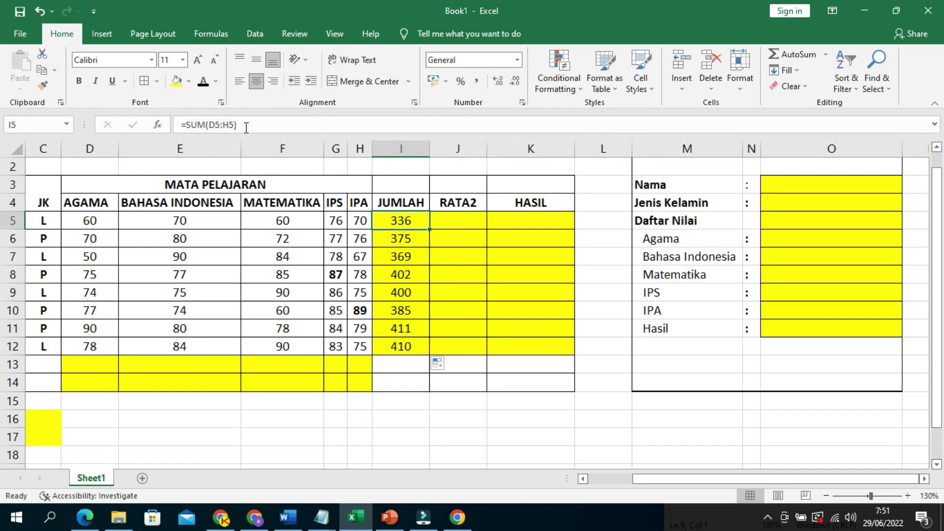
drag(246, 126, 153, 125)
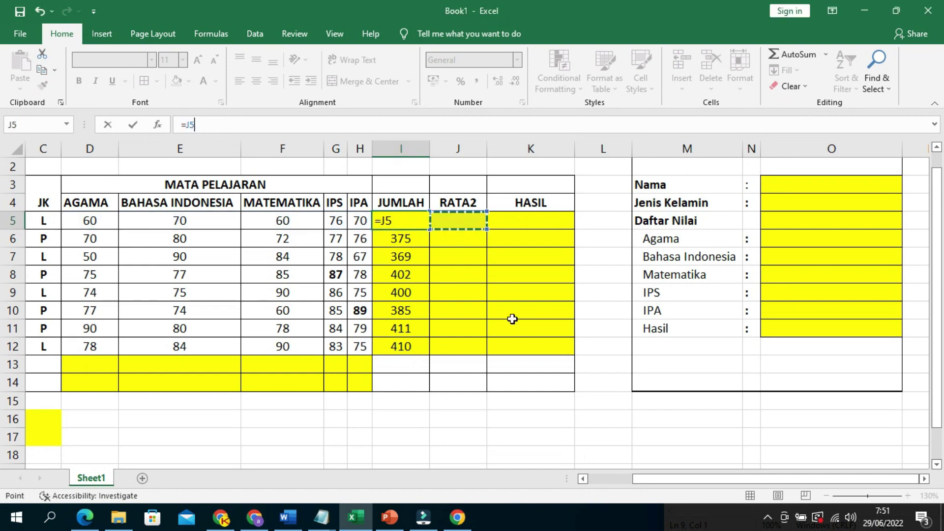
key(Escape)
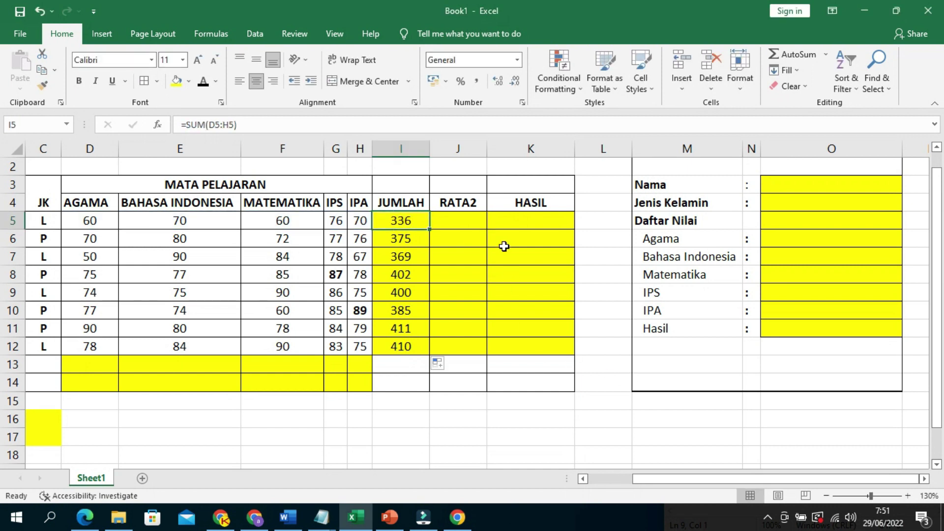
click(473, 219)
text(=)
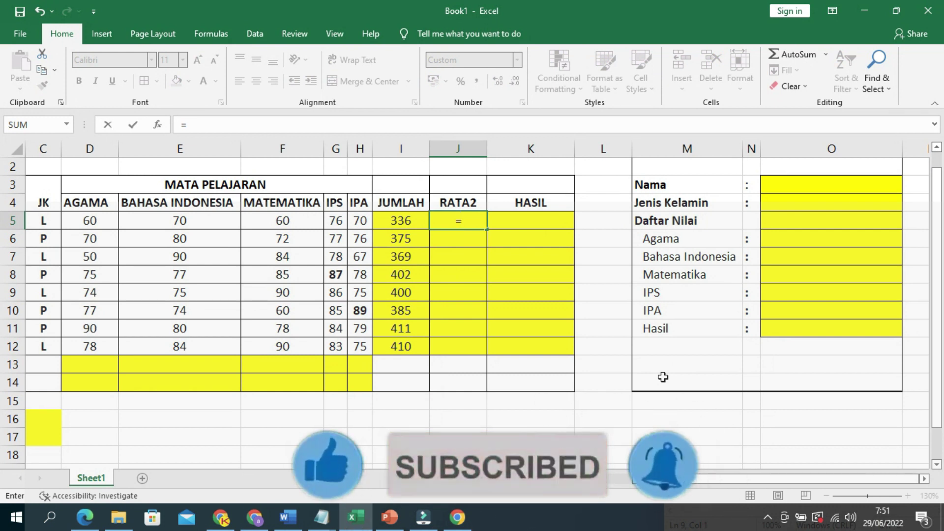
text(AVER)
text(AGE)
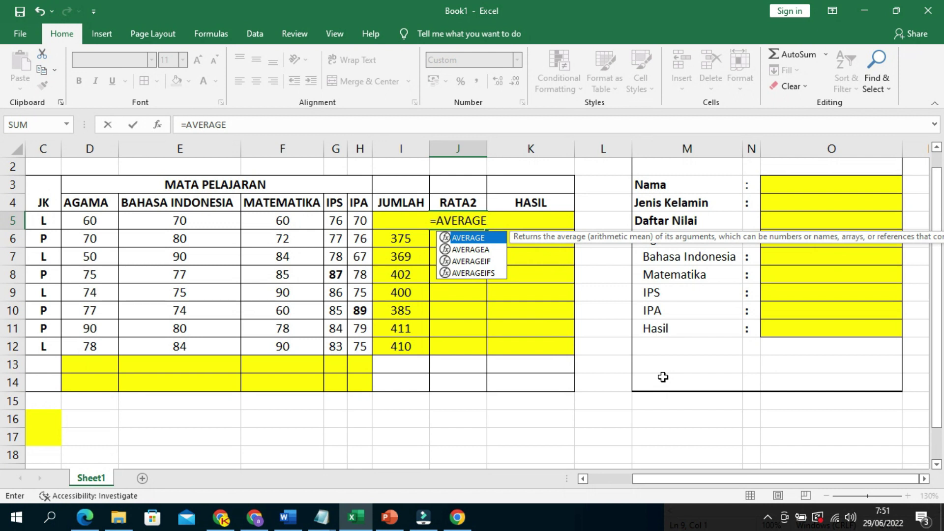
text(()
mouse_move(86, 224)
mouse_down()
mouse_move(314, 231)
mouse_move(369, 221)
mouse_up()
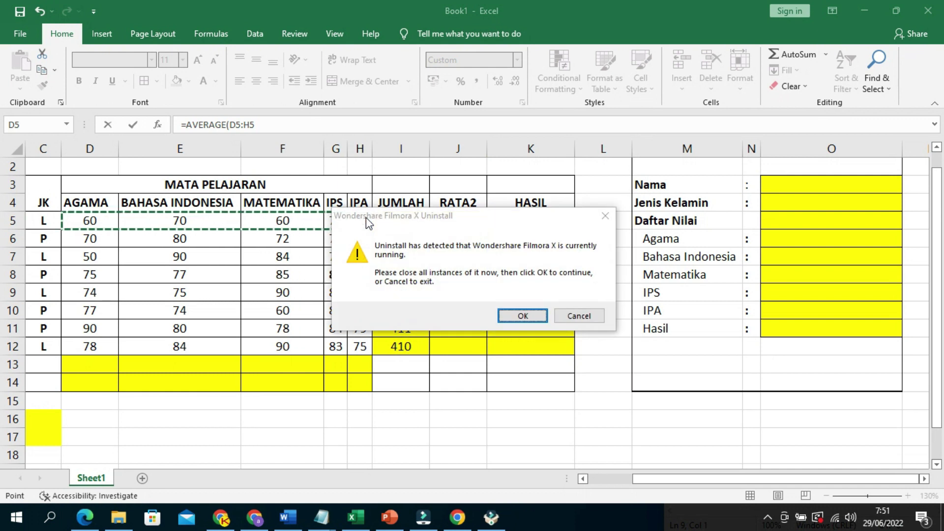
click(573, 314)
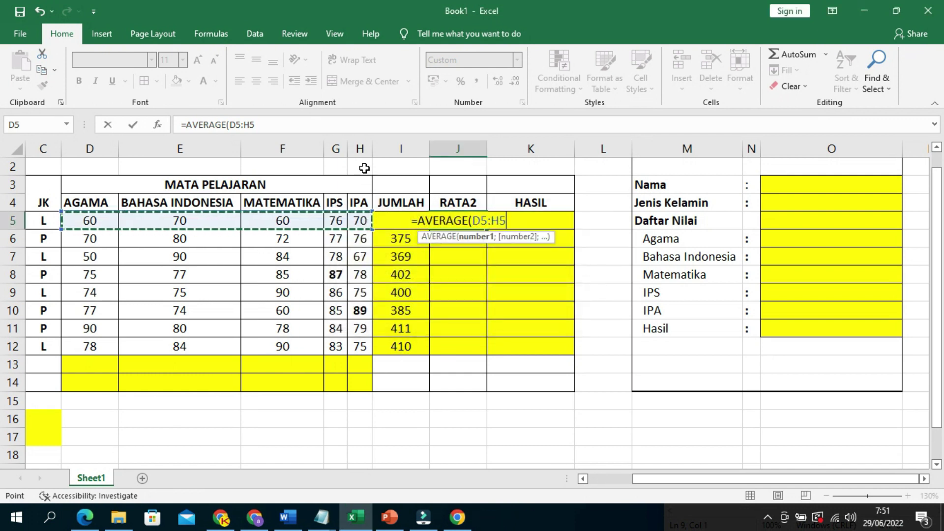
key(ctrl+Return)
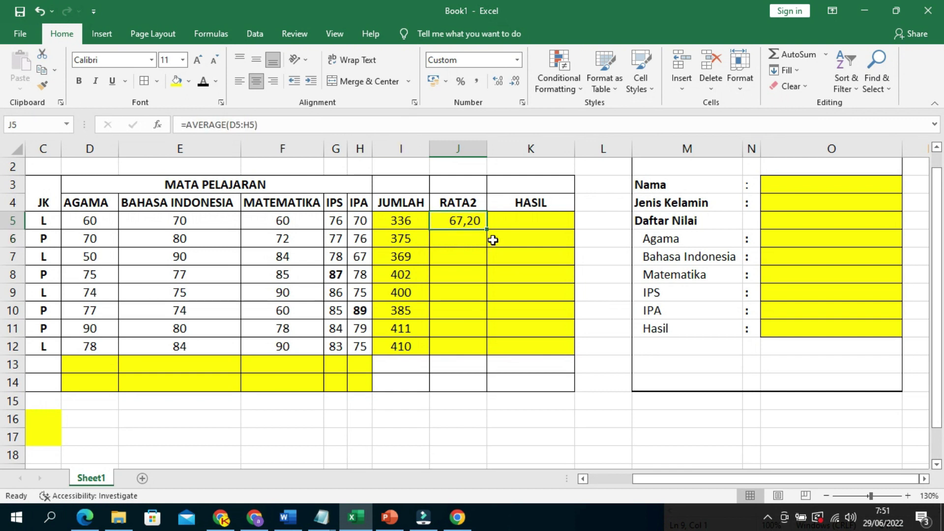
mouse_move(487, 229)
mouse_down()
mouse_move(489, 368)
mouse_move(487, 354)
mouse_up()
click(523, 216)
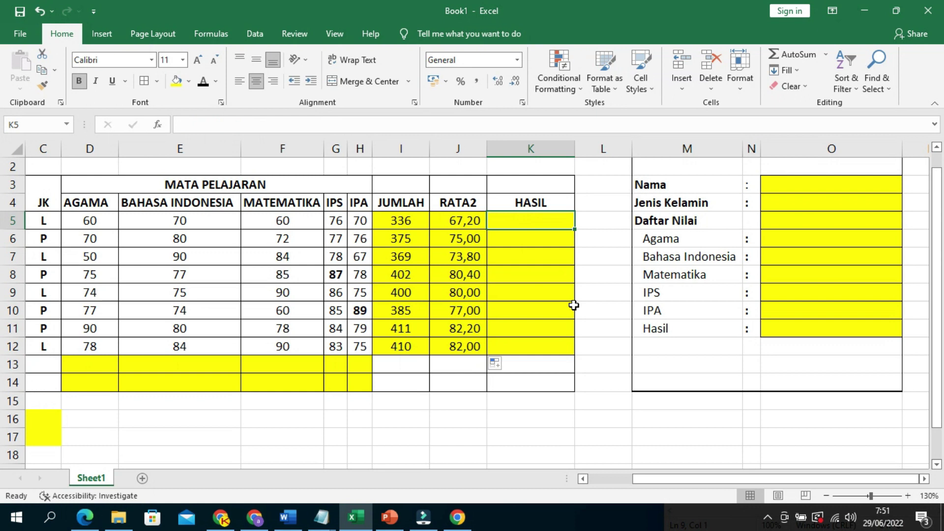
Fill K5:K12 with =IF(J5>70;"LULUS";"TDK LULUS") to mark pass or fail.
text(=IF)
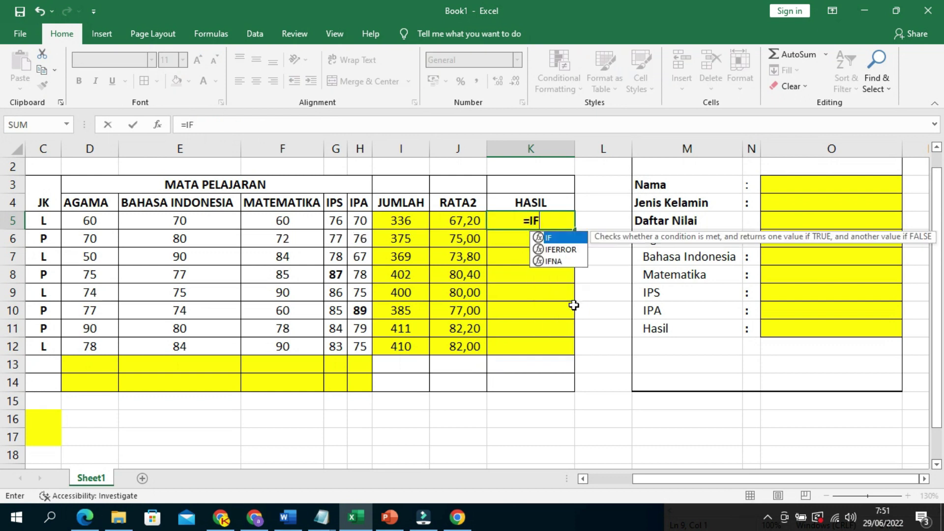
text(()
key(Left)
key(Left)
key(Right)
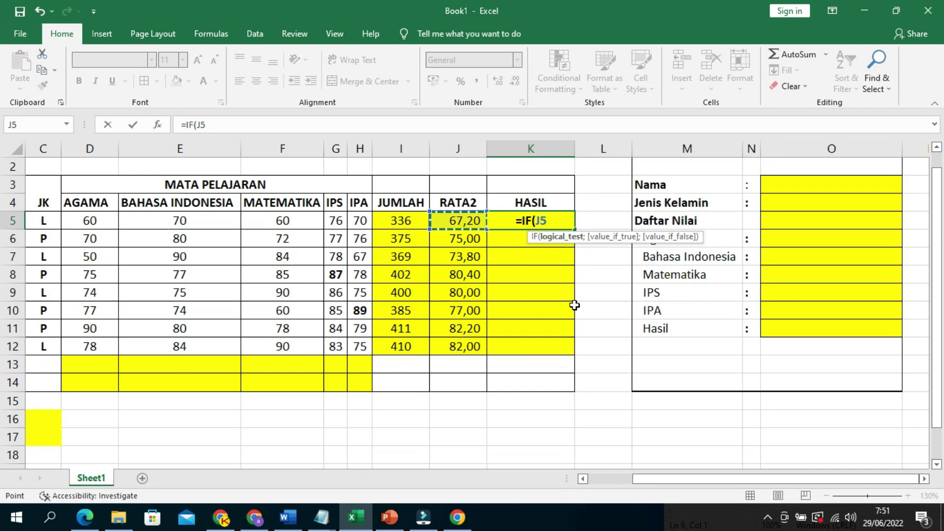
text(>)
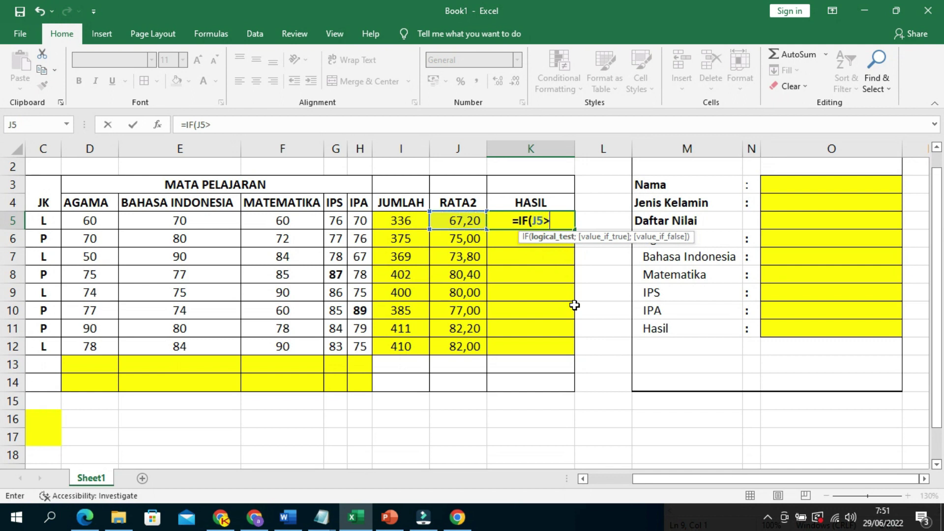
text(70)
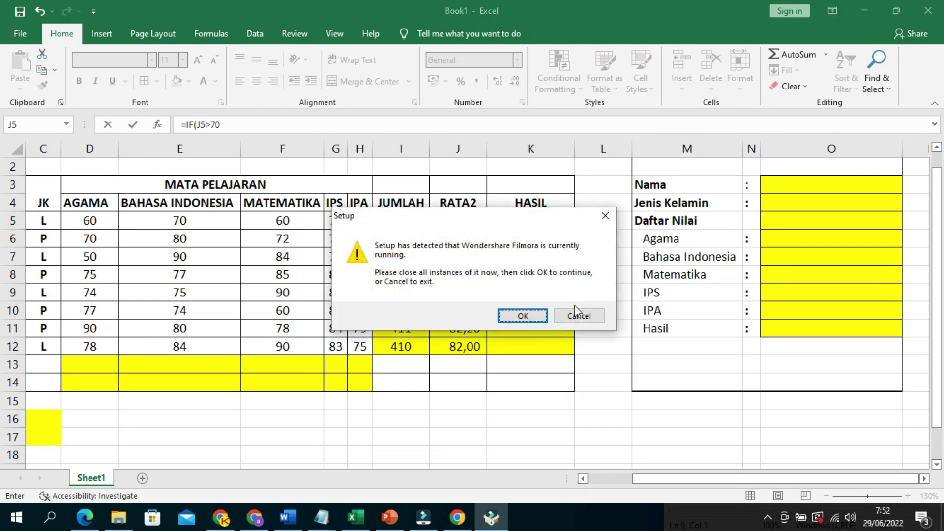
click(575, 315)
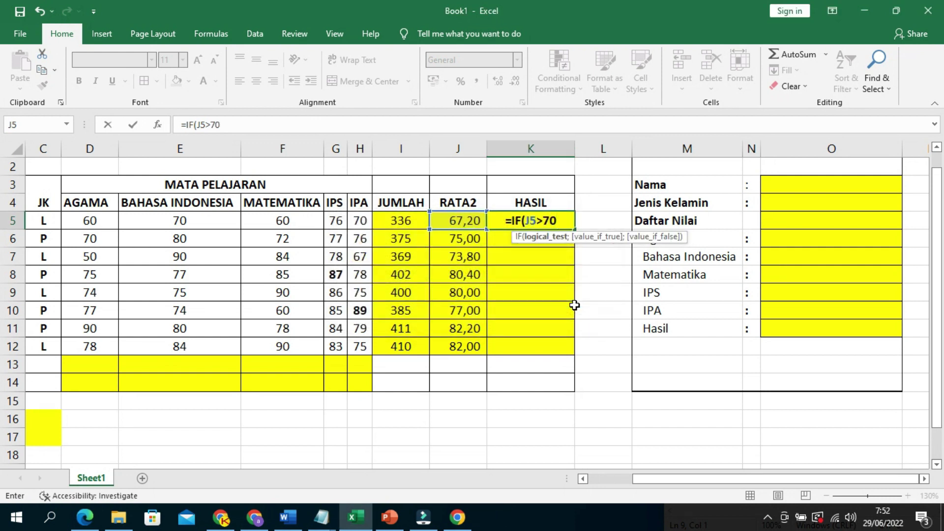
text(;)
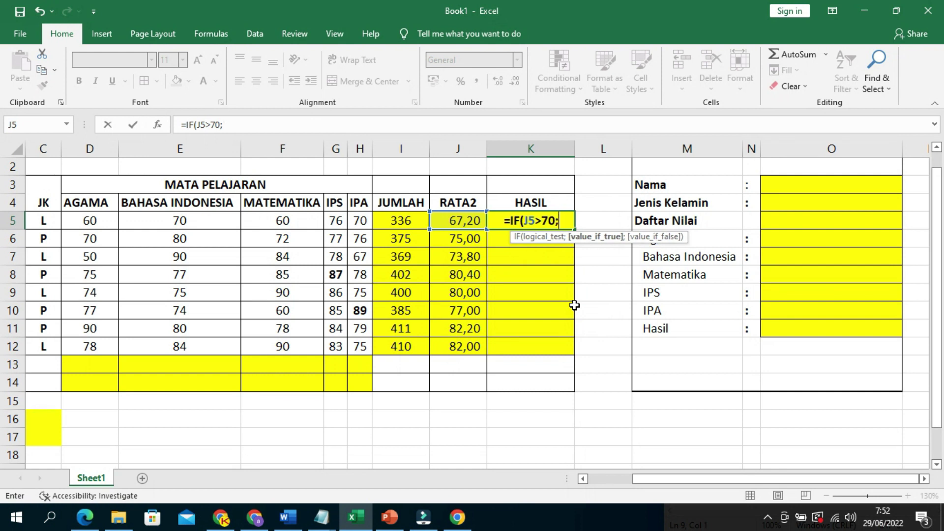
text("LULUS";)
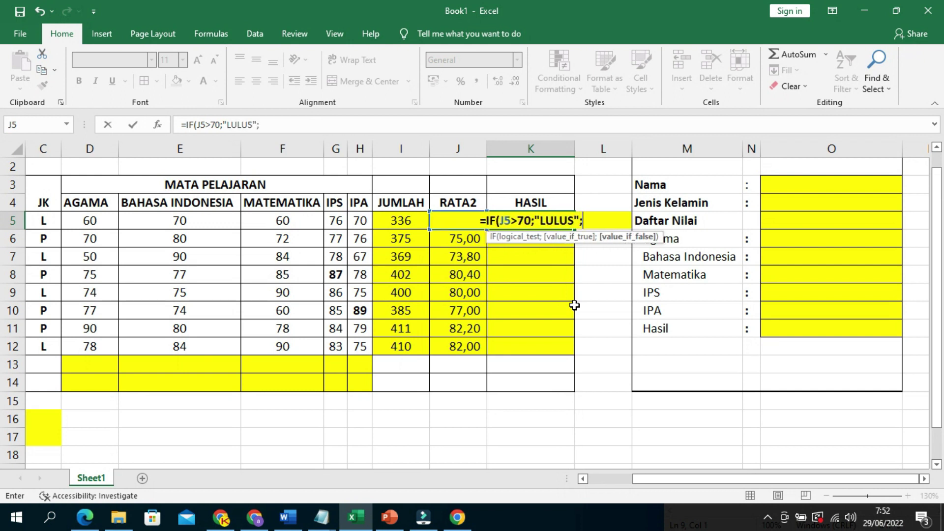
text("TDK LULUS)
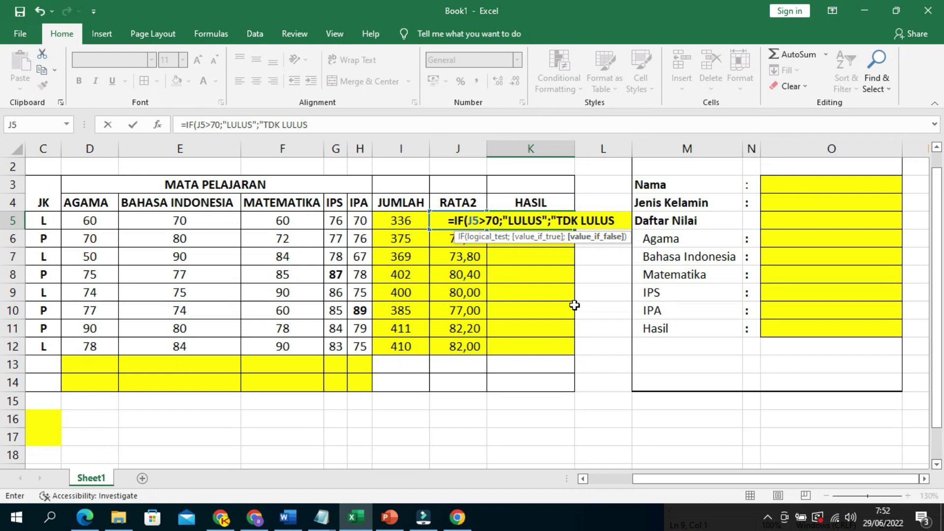
text("))
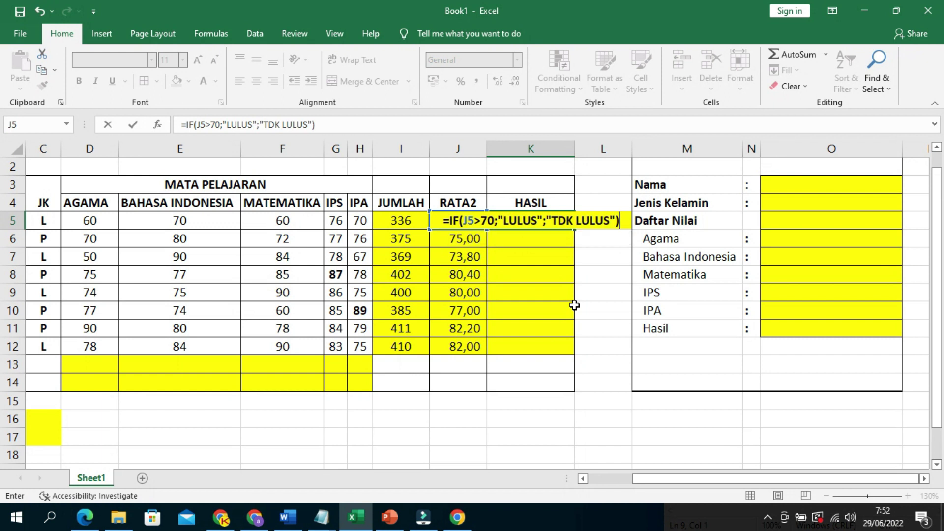
key(Return)
key(Up)
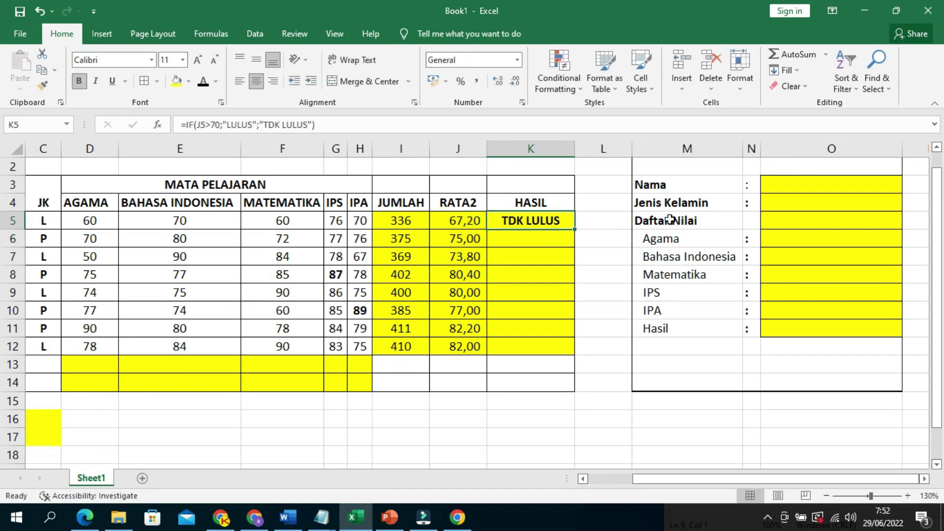
drag(575, 230, 580, 350)
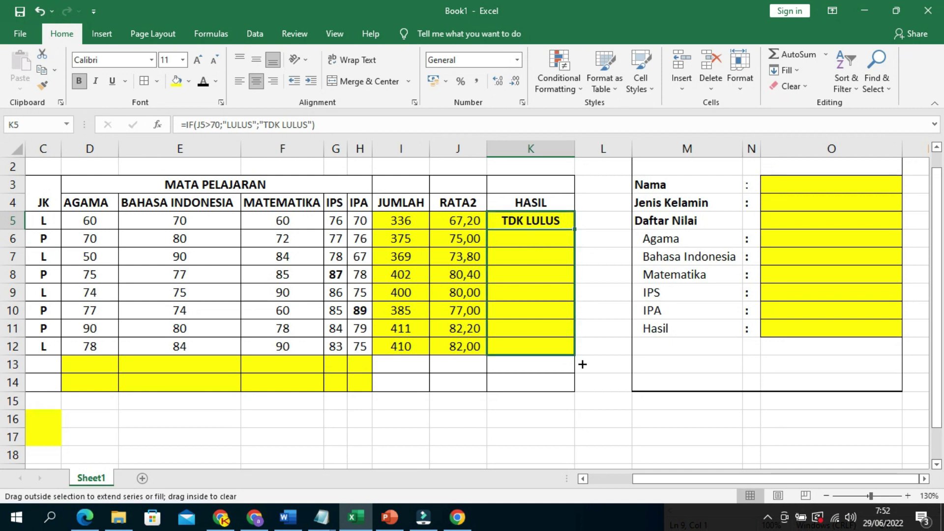
click(82, 361)
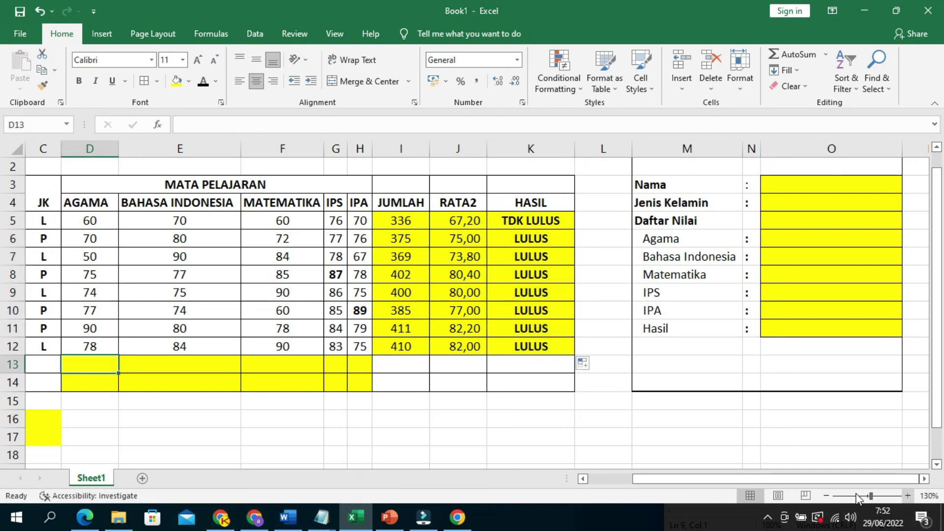
Enter =MAX(D5:D12) in D13 and copy it across to H13.
click(827, 497)
click(828, 497)
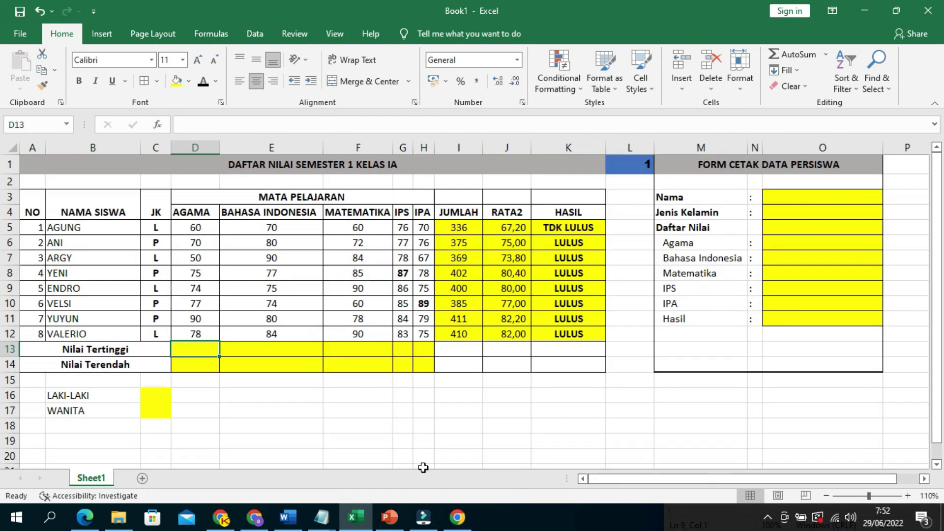
text(=)
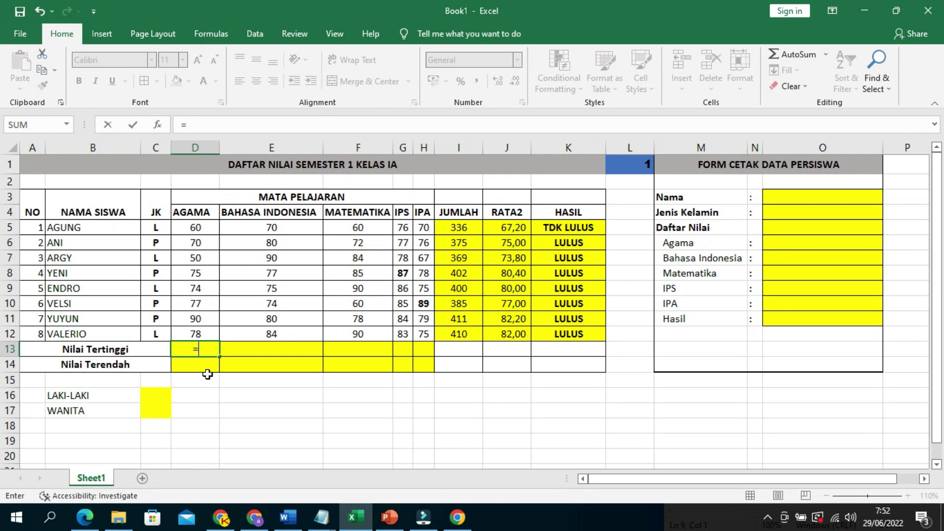
text(MAX)
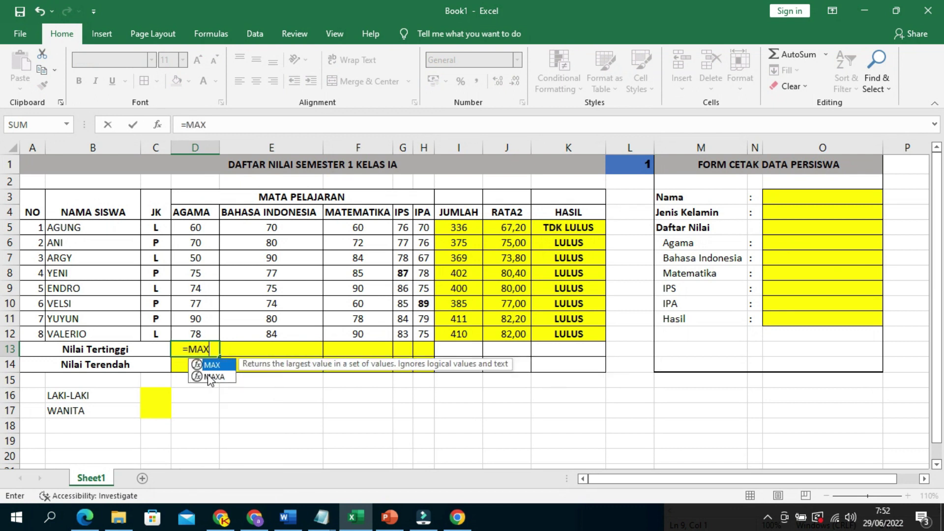
text(()
key(Up)
key(Up)
key(Up)
key(Up)
key(Up)
key(Up)
key(Up)
key(Up)
key(shift+Down)
key(shift+Down)
key(shift+Down)
key(shift+Down)
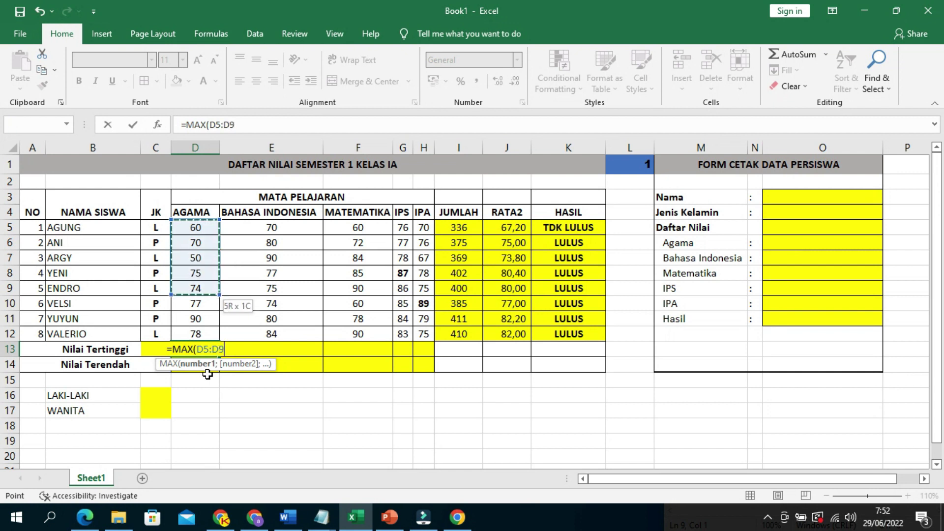
key(shift+Down)
key(shift+Down)
key(shift+Down)
key(Return)
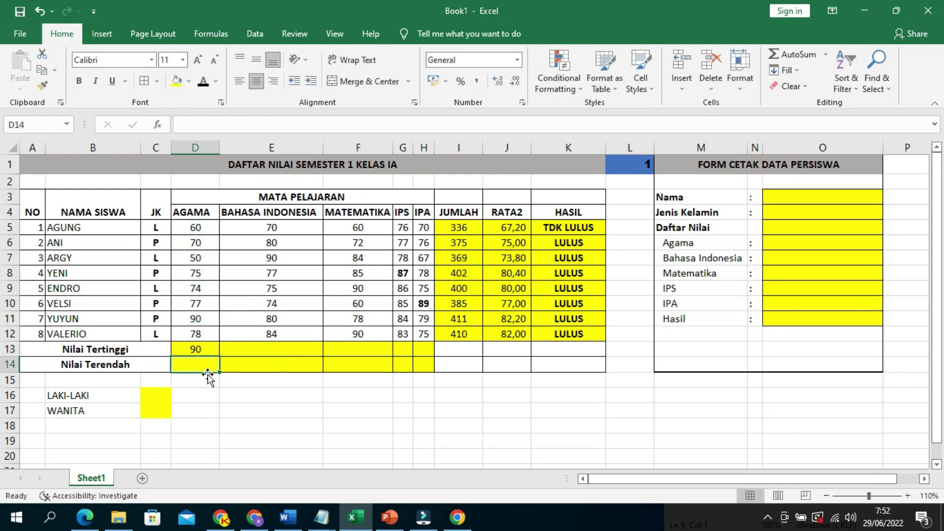
click(200, 351)
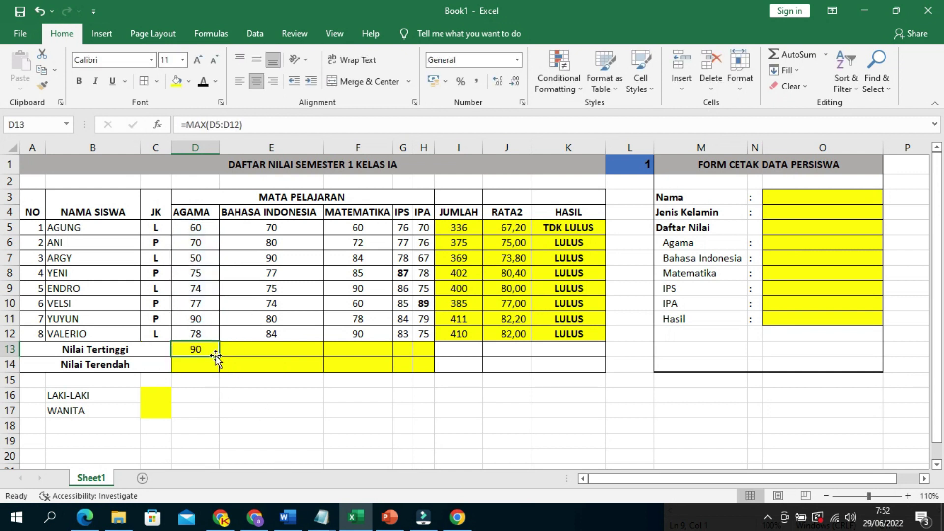
drag(219, 356, 435, 356)
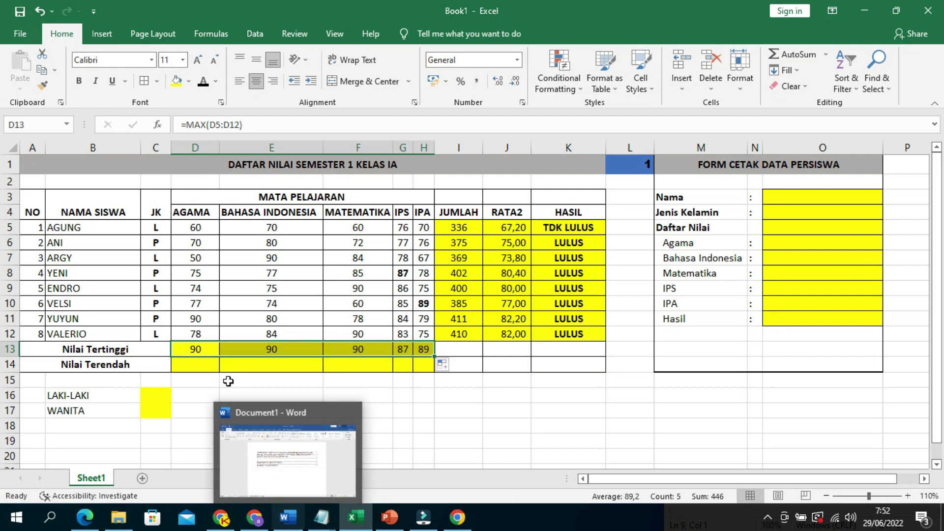
click(194, 365)
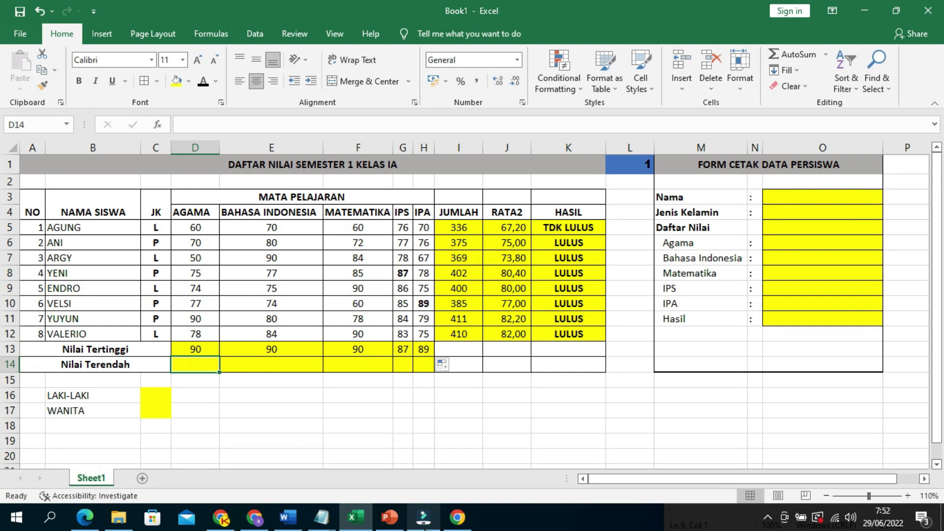
Enter =MIN(D5:D12) in D14 and copy it across to H14.
text(=MIN)
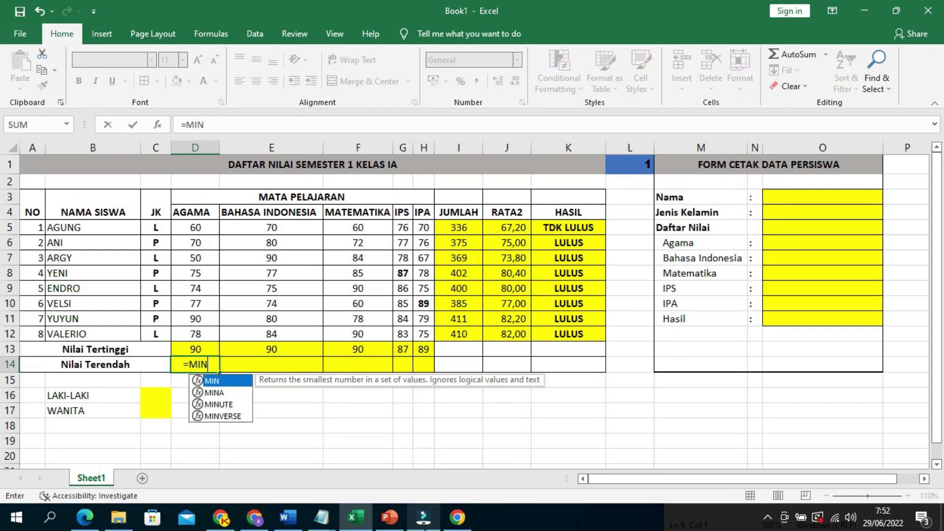
text(()
key(Up)
key(Up)
key(Up)
key(Up)
key(Up)
key(Up)
key(Up)
key(Up)
drag(195, 227, 209, 338)
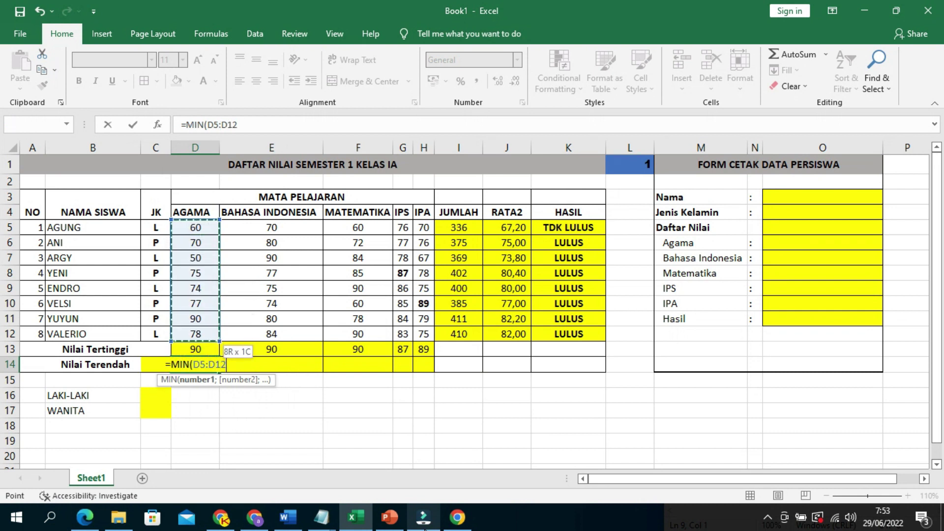
key(Return)
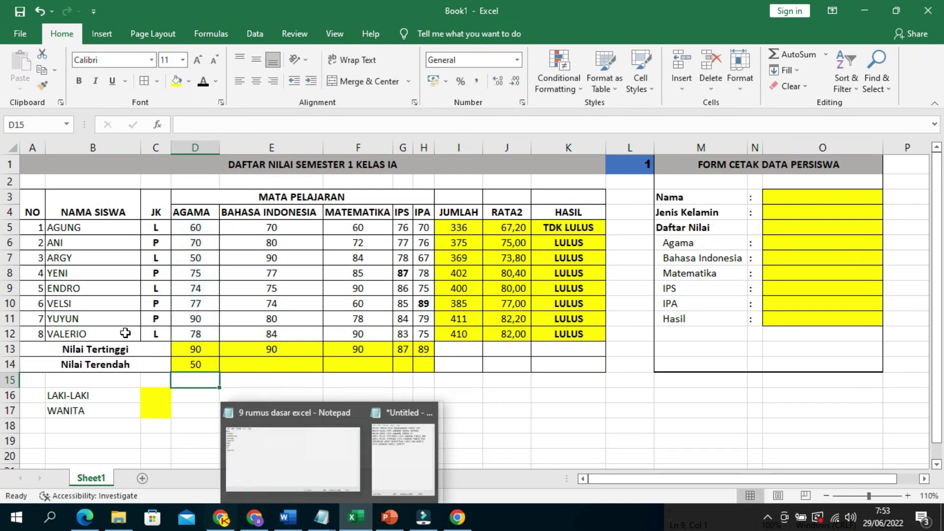
click(209, 368)
drag(218, 374, 430, 371)
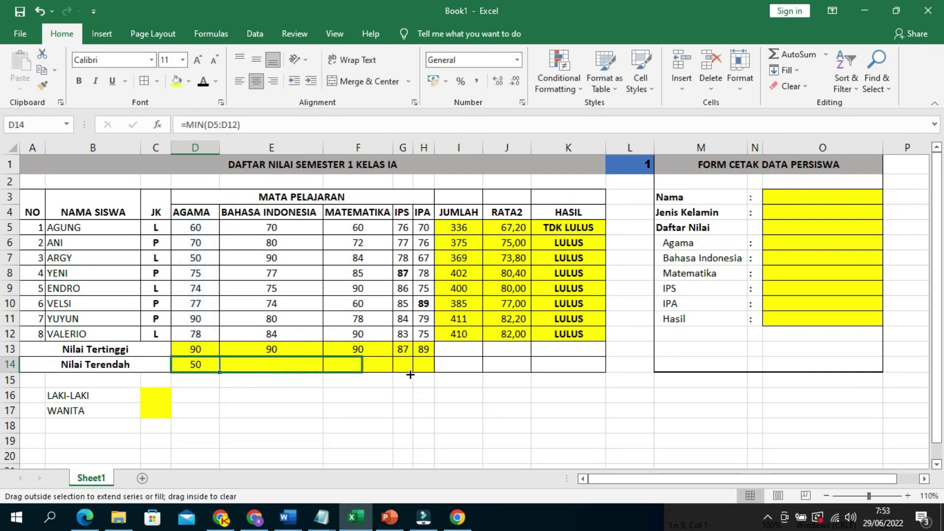
click(373, 435)
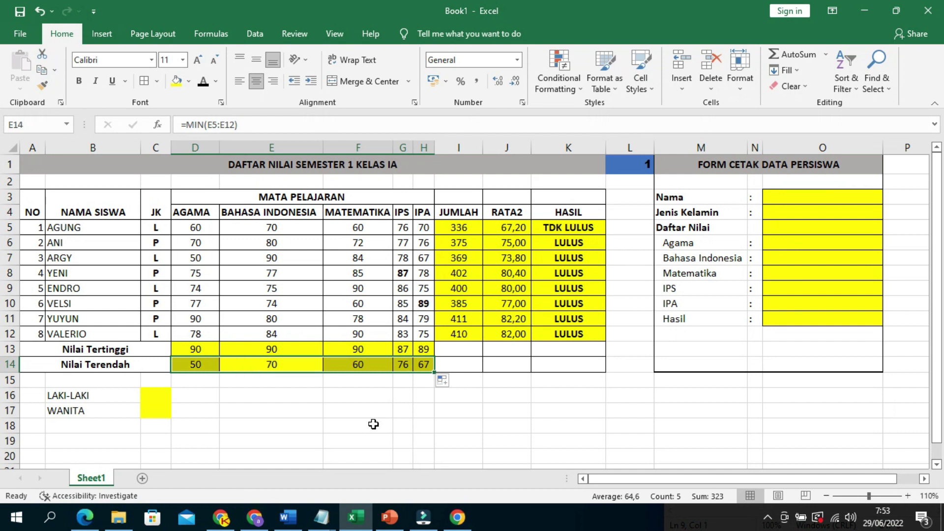
Count male students in C16 with =COUNTIF(C5:C12;"L"), giving 4.
click(172, 395)
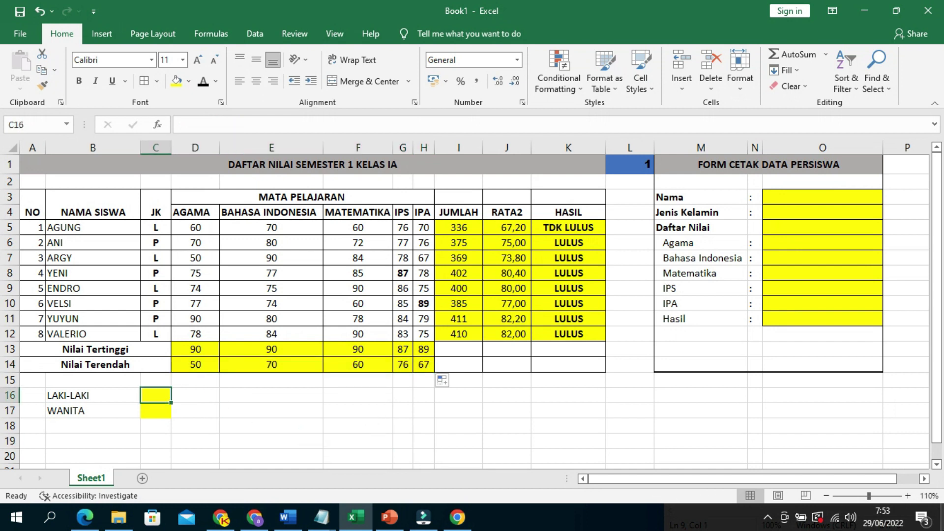
text(=)
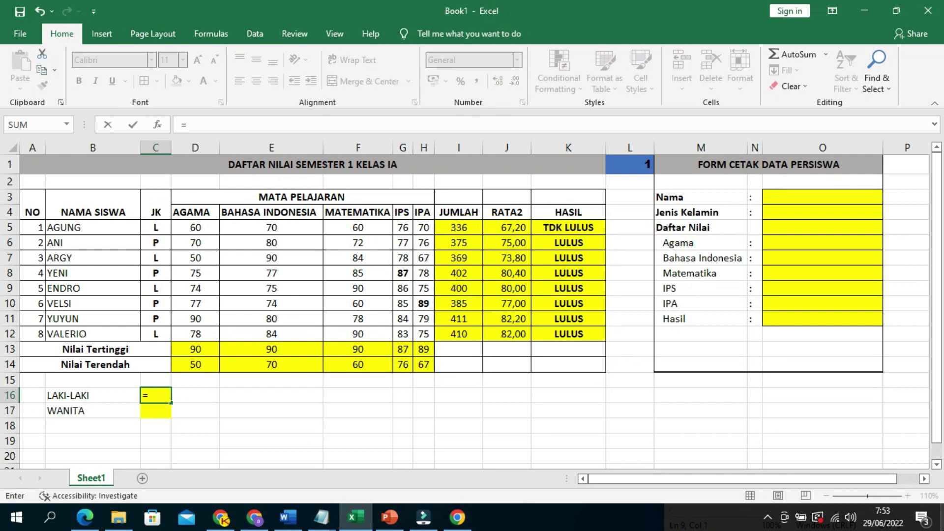
text(COUNT)
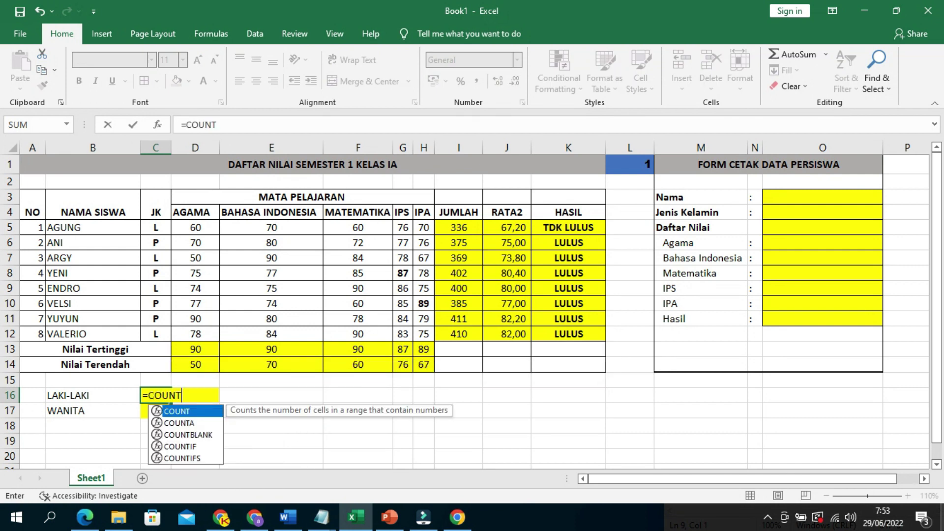
text(IF)
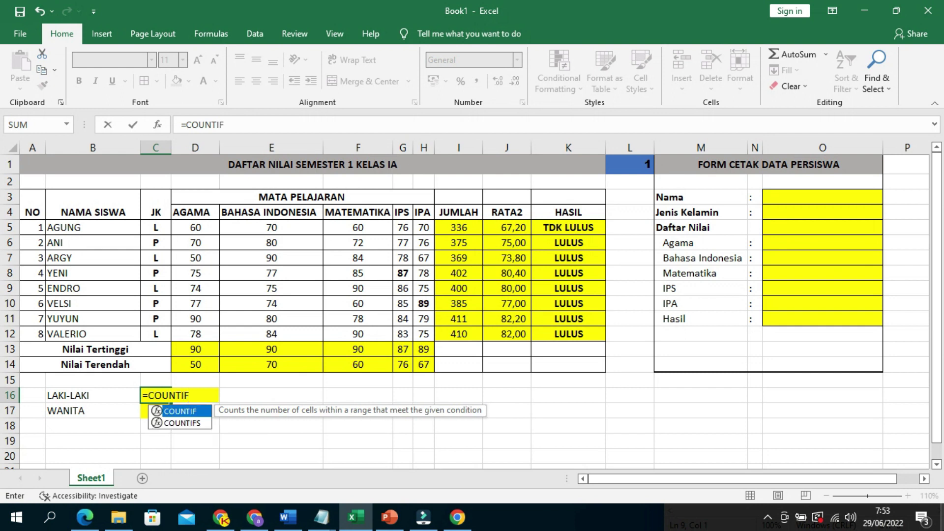
text(()
key(Up)
key(Up)
key(Up)
key(Up)
key(Up)
key(Up)
key(Up)
key(Up)
key(Up)
key(Up)
key(Up)
key(shift+Down)
key(shift+Down)
key(shift+Down)
key(shift+Down)
key(shift+Down)
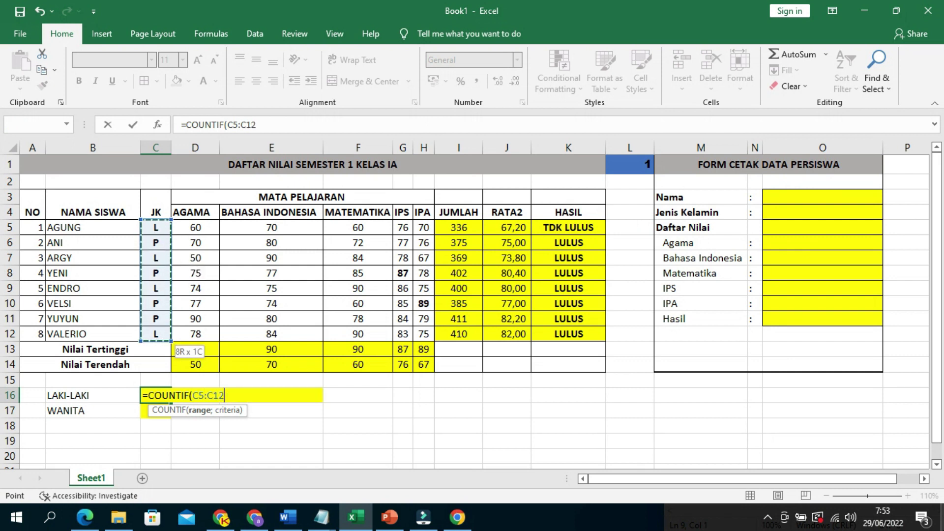
text(')
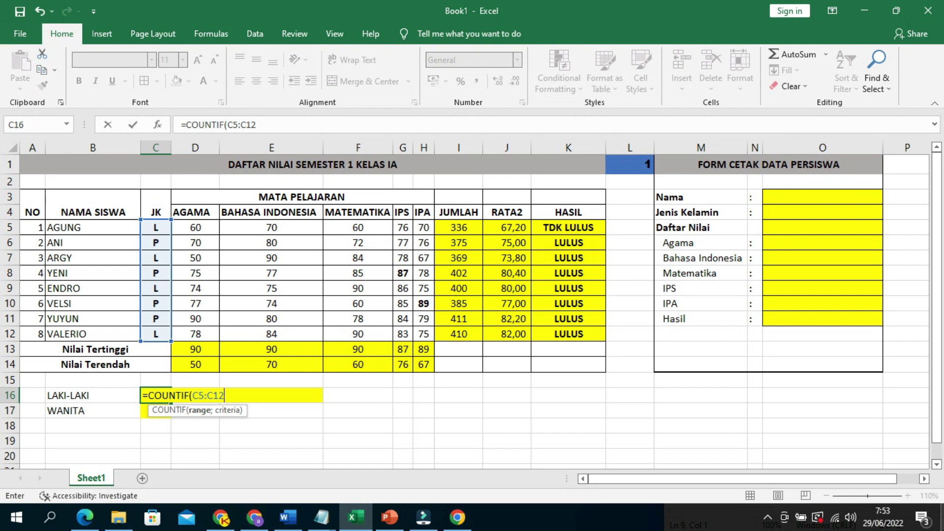
text(;)
text())
key(ctrl+Return)
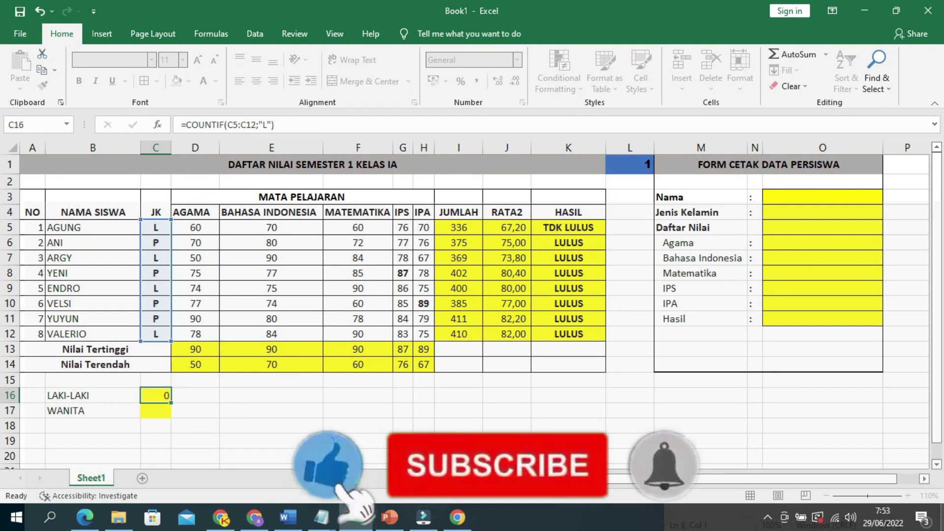
key(Return)
key(Up)
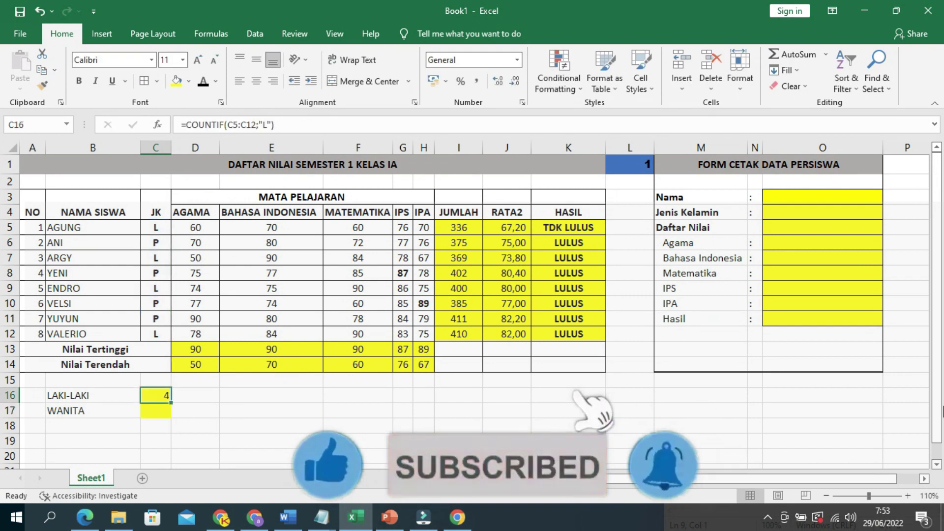
Review the C16 formula in the formula bar, then start a COUNTIF formula in C17.
click(334, 126)
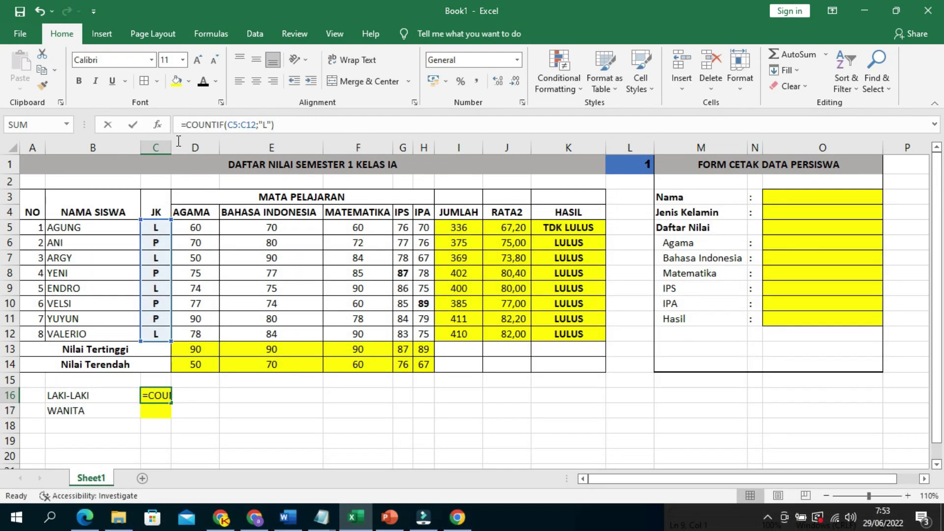
triple_click(180, 129)
key(Escape)
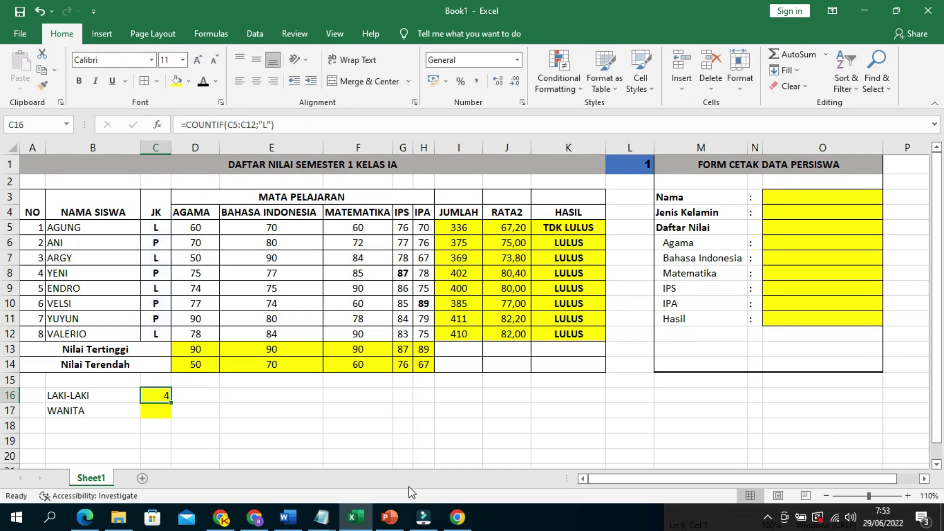
click(150, 411)
text(=)
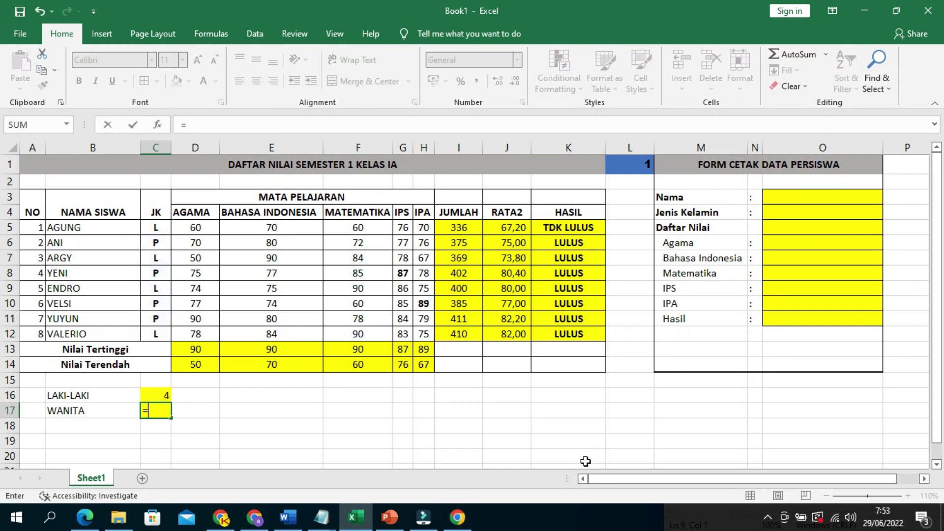
text(COU)
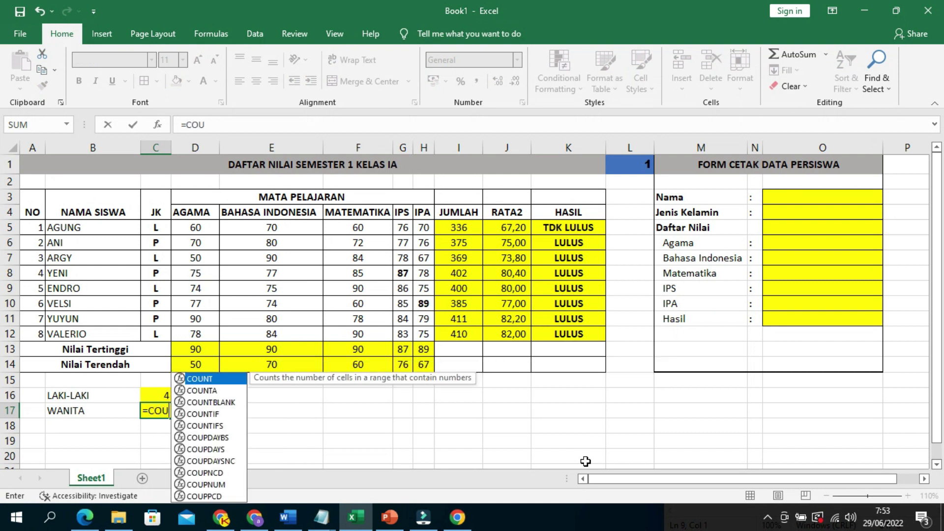
text(NT)
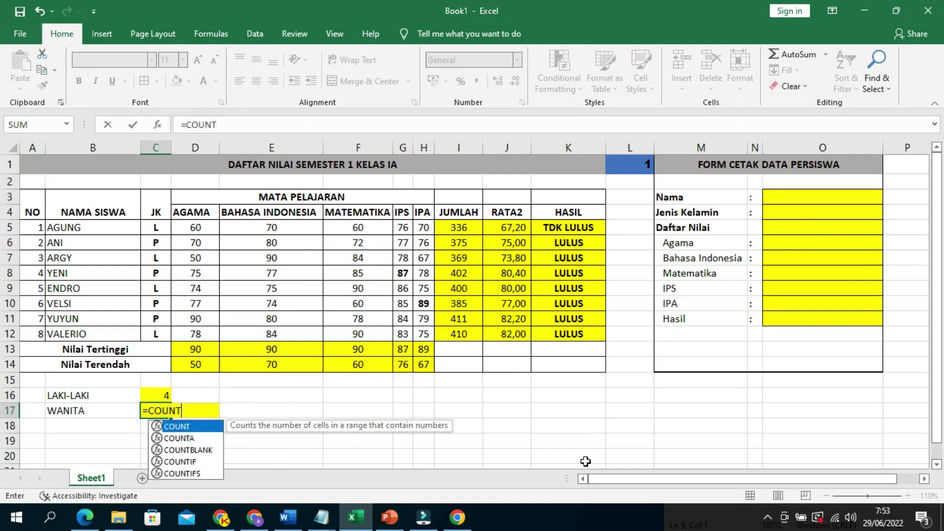
text(IF()
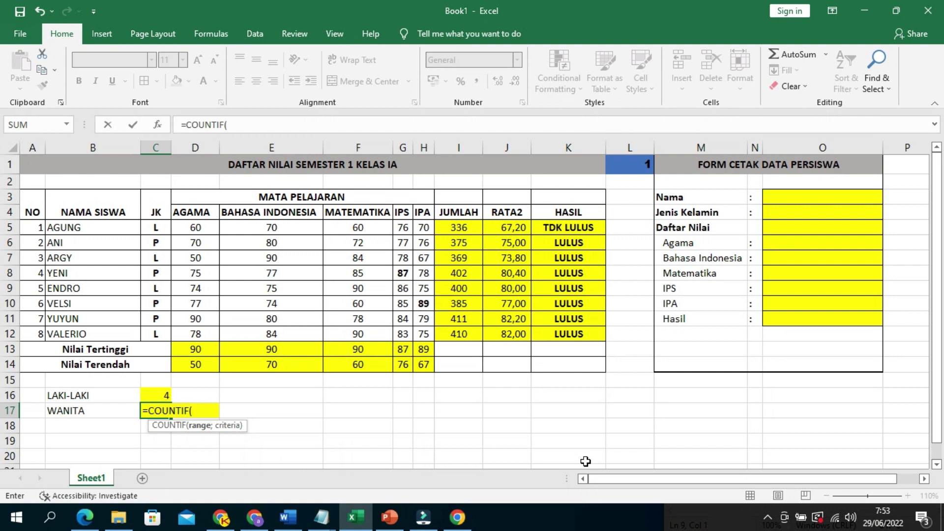
Complete C17 as =COUNTIF(C5:C12;"P") to count the female students.
drag(156, 227, 162, 326)
text(;"P)
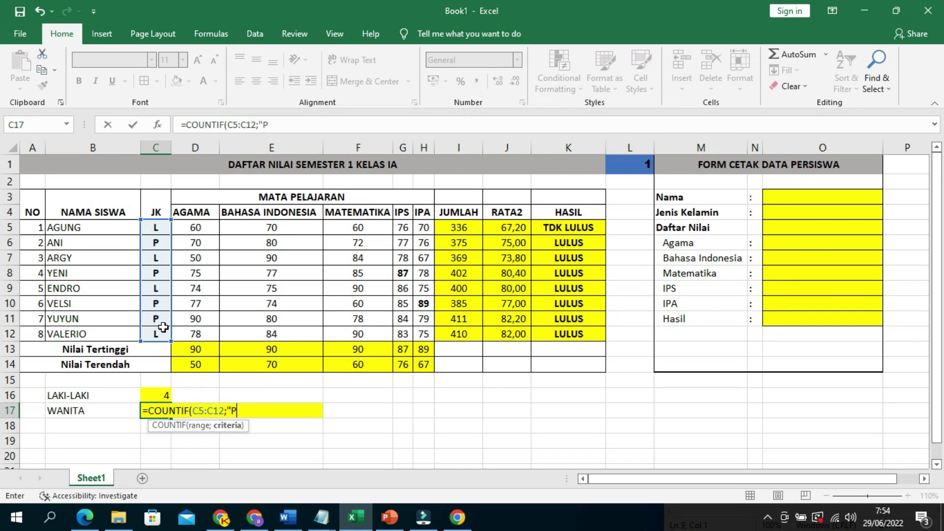
text())
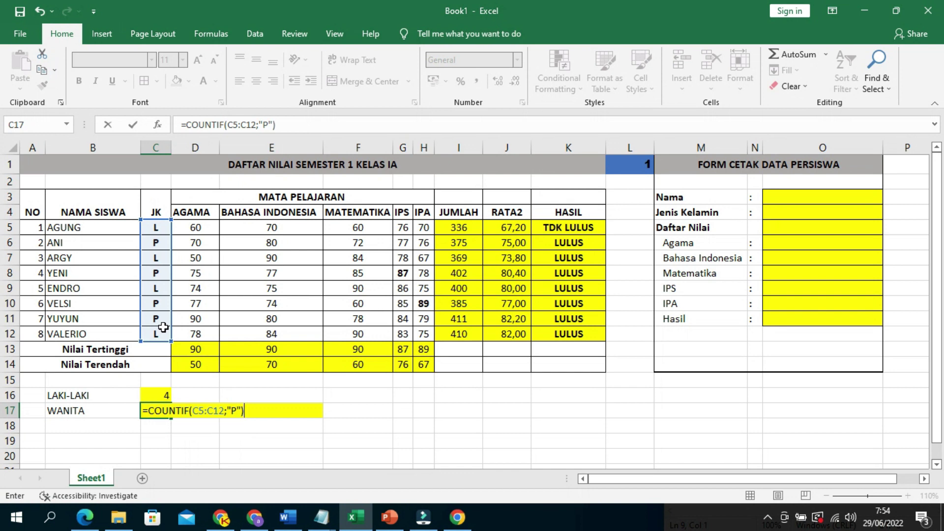
key(Return)
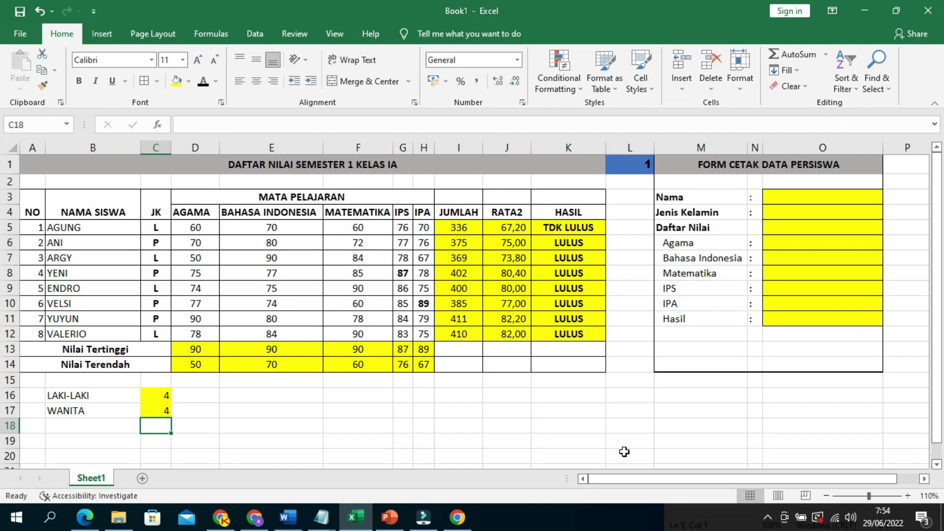
Select A2:K19, check the I6 and I5 totals, and set the print scale to 105%.
drag(40, 175, 605, 445)
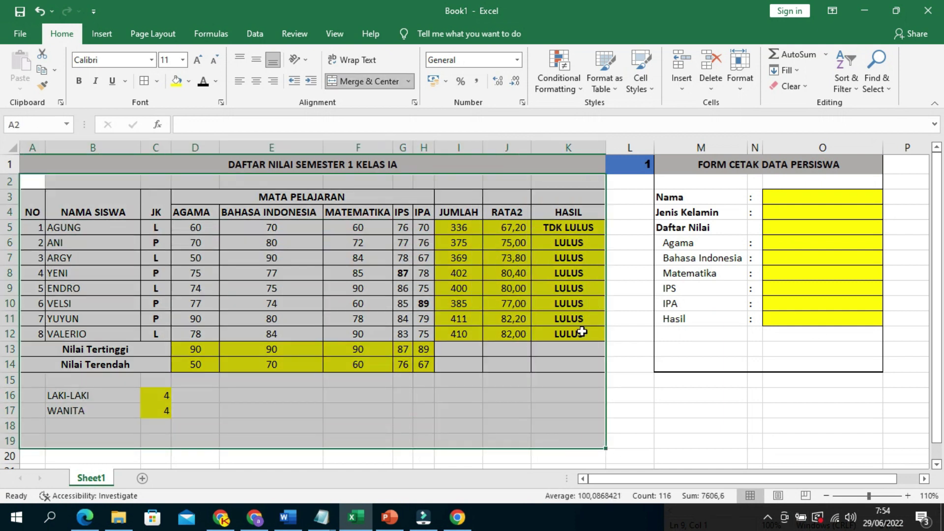
click(466, 245)
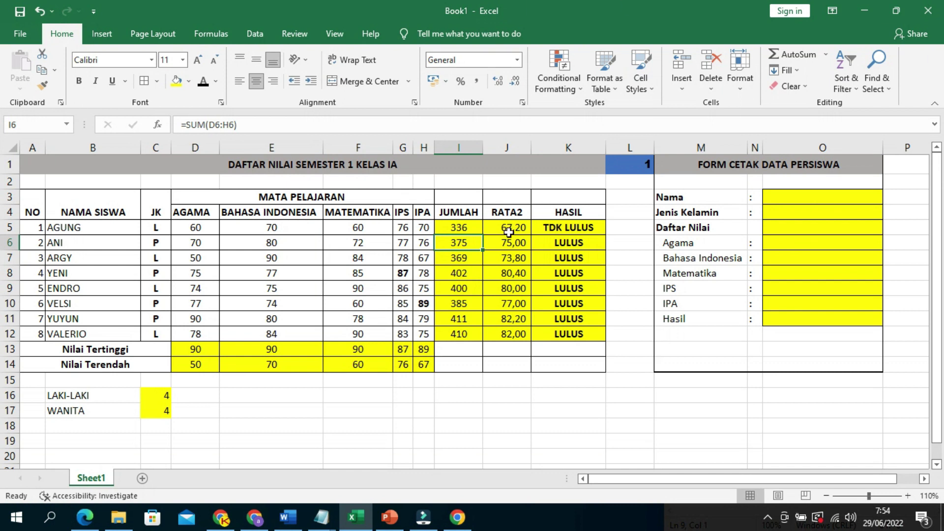
click(460, 229)
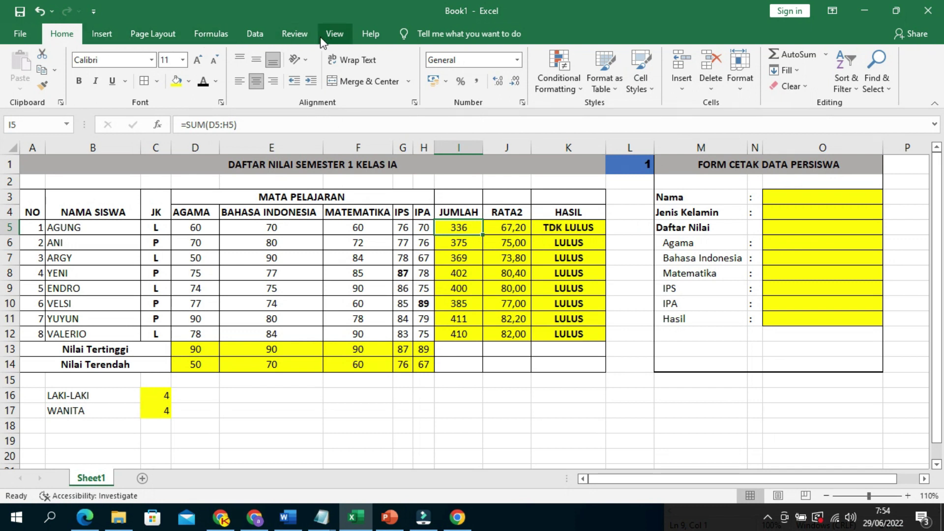
click(171, 39)
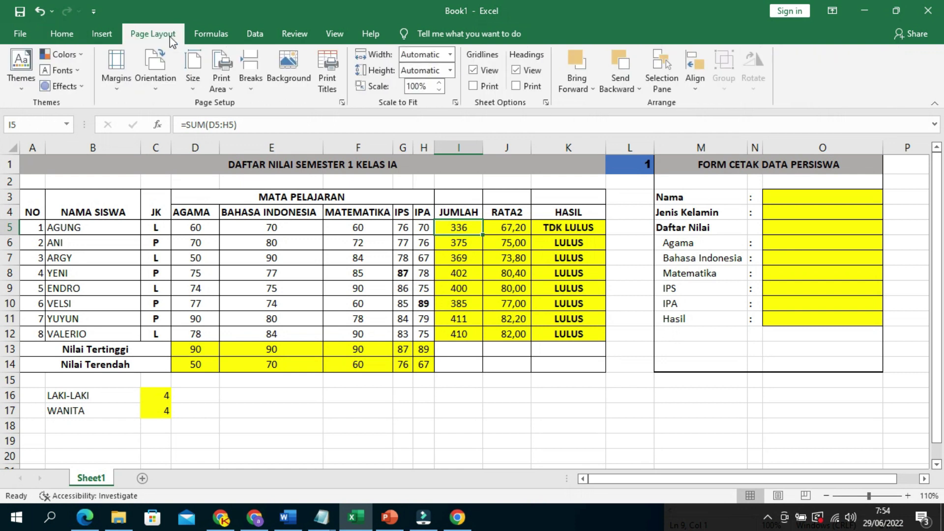
click(437, 81)
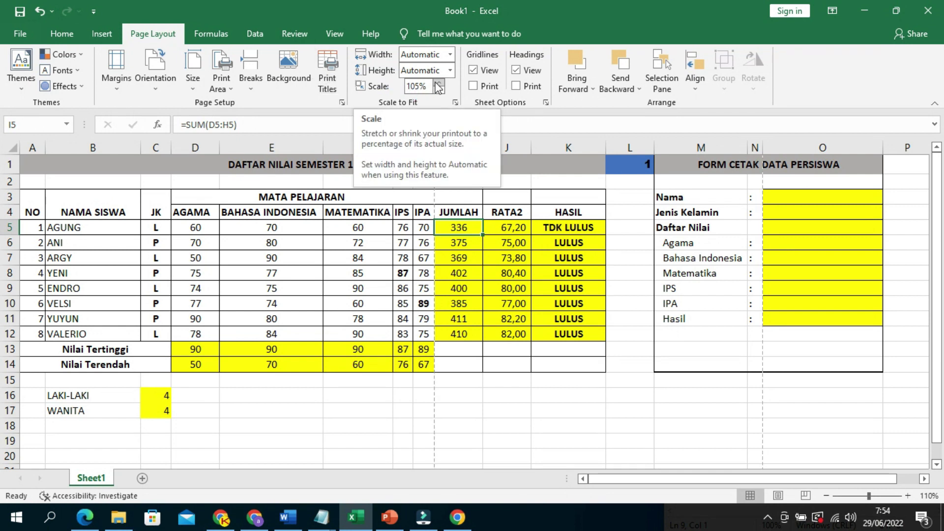
Zoom in to 150% and review the SUM, AVERAGE and IF formulas in I5, J5 and K5.
click(910, 495)
click(910, 495)
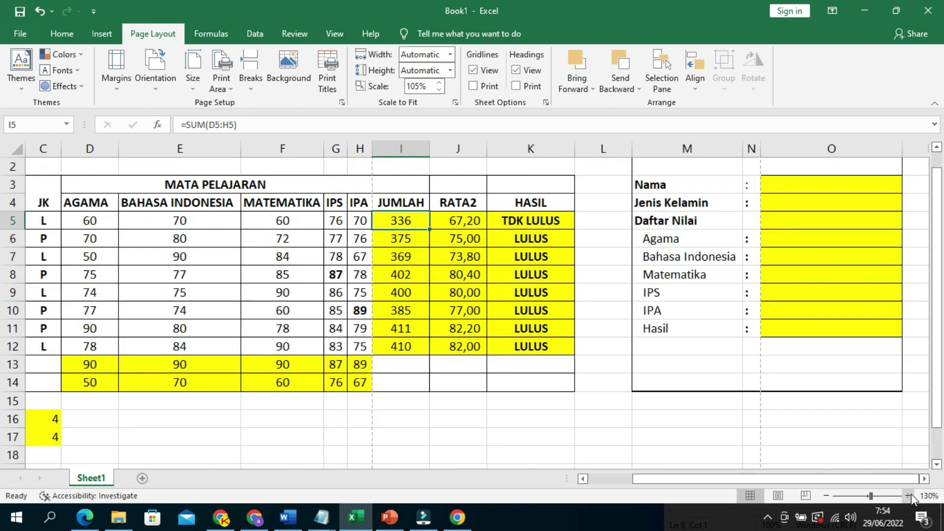
click(910, 495)
click(910, 495)
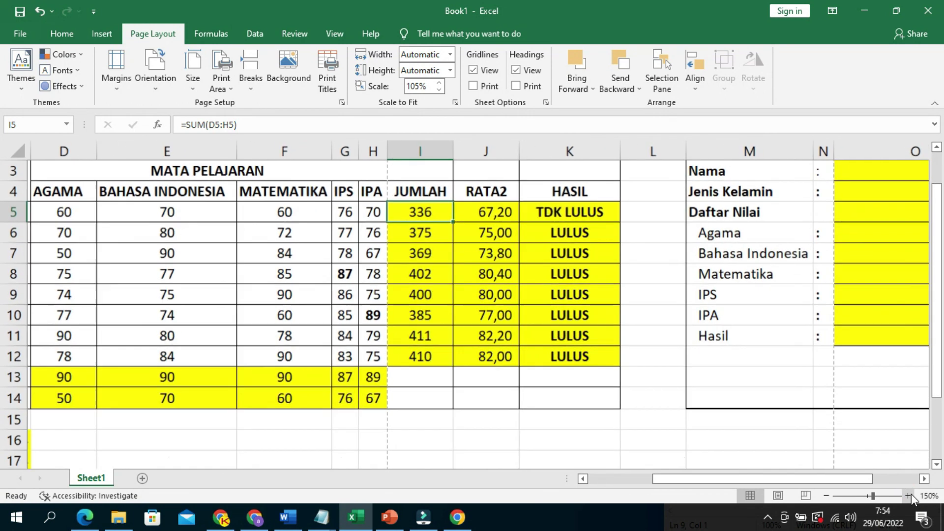
drag(257, 124, 176, 129)
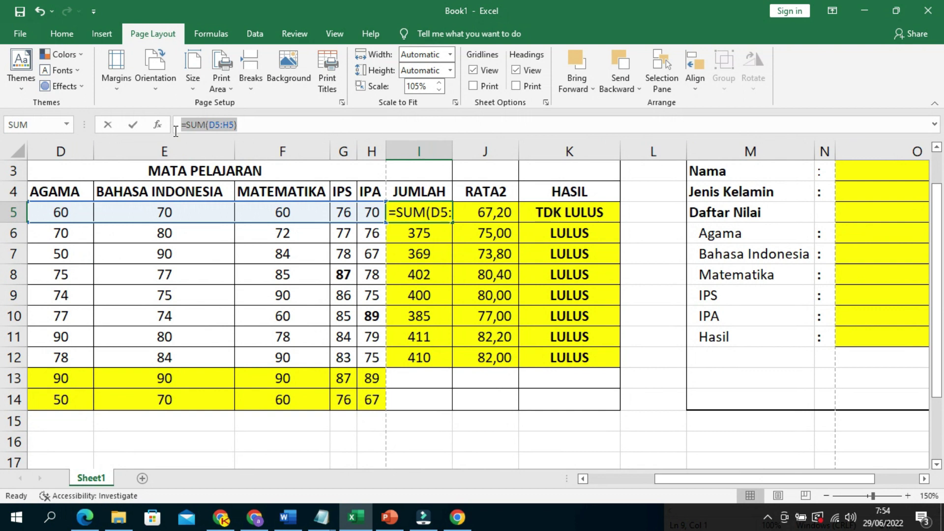
key(Escape)
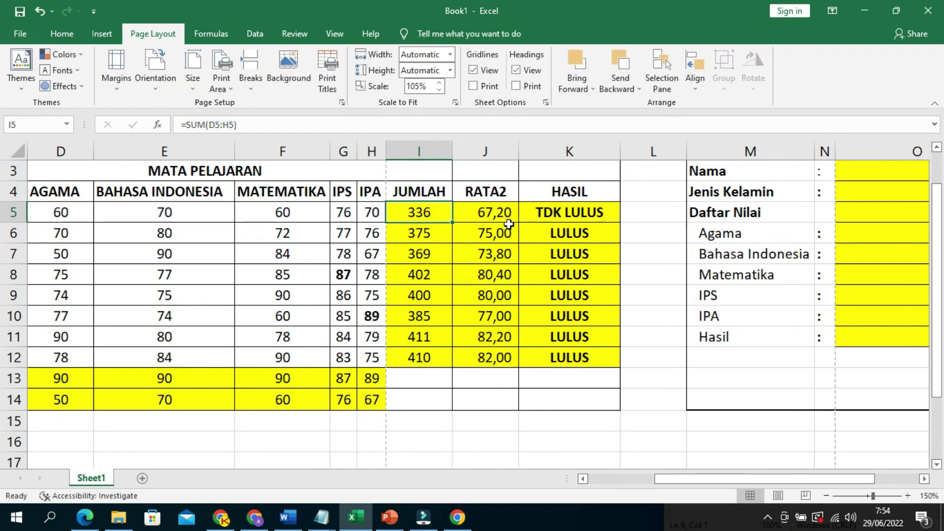
click(502, 212)
click(209, 126)
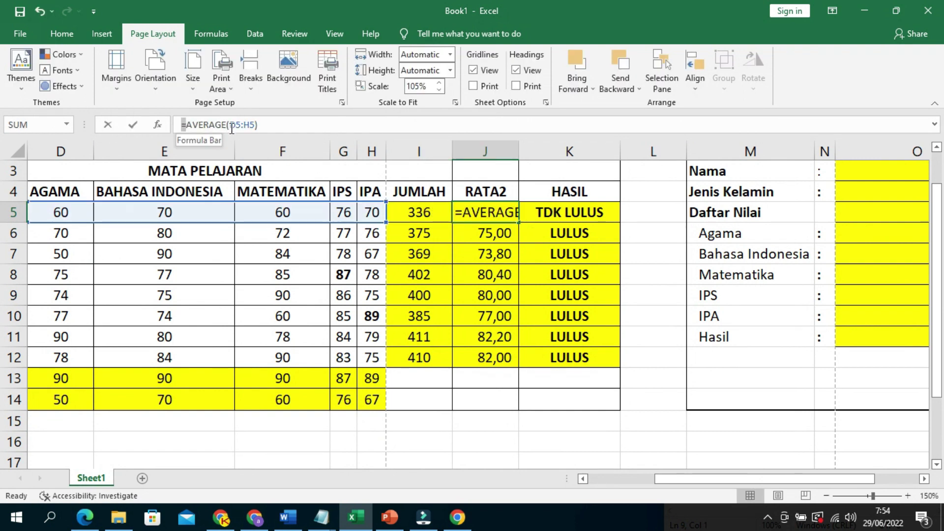
key(Tab)
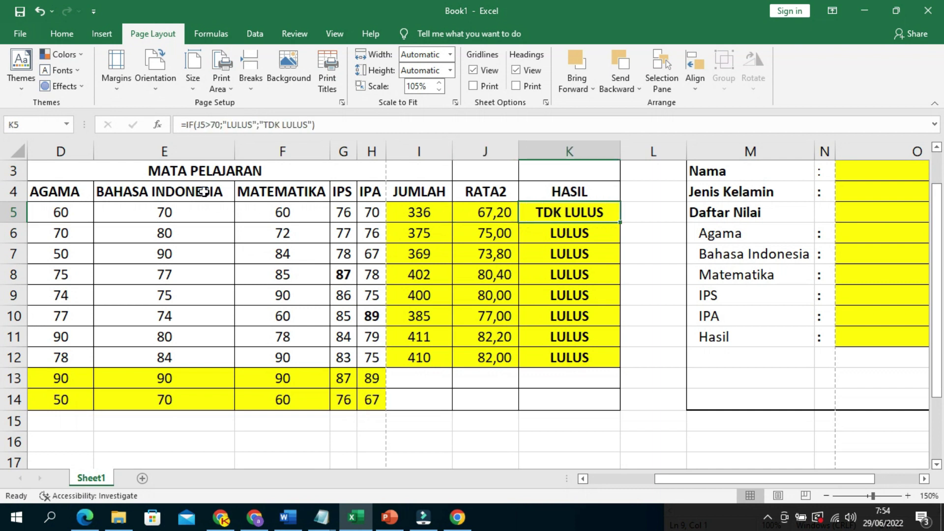
drag(326, 124, 162, 123)
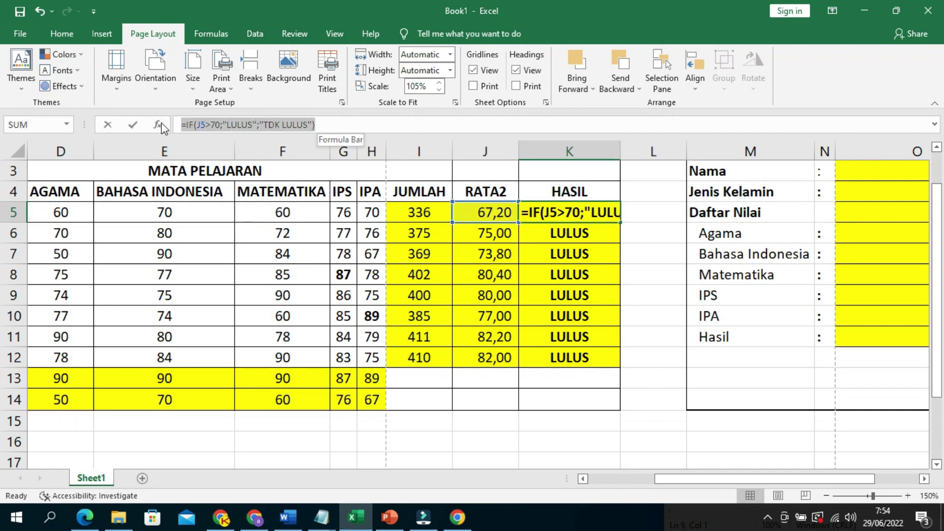
key(ctrl+Return)
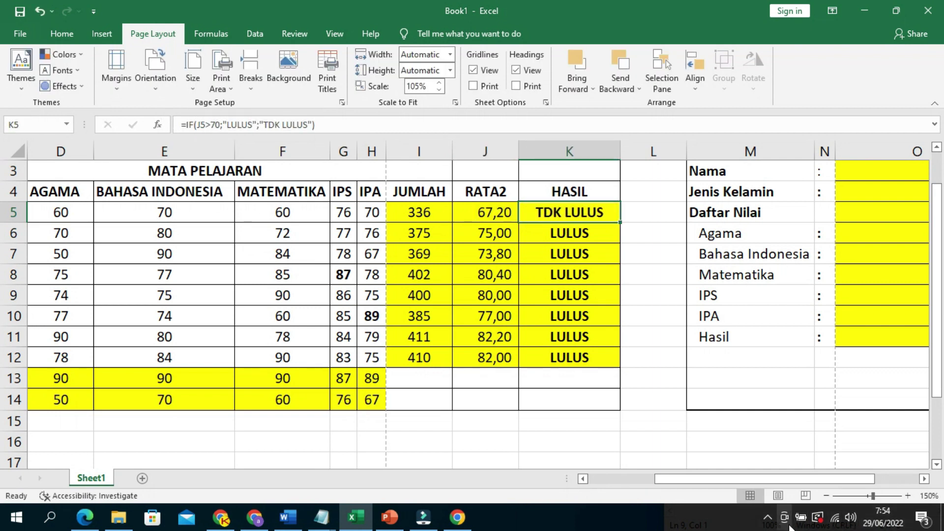
Zoom out and verify the COUNTIF formulas for LAKI-LAKI in C16 and WANITA in C17.
click(825, 497)
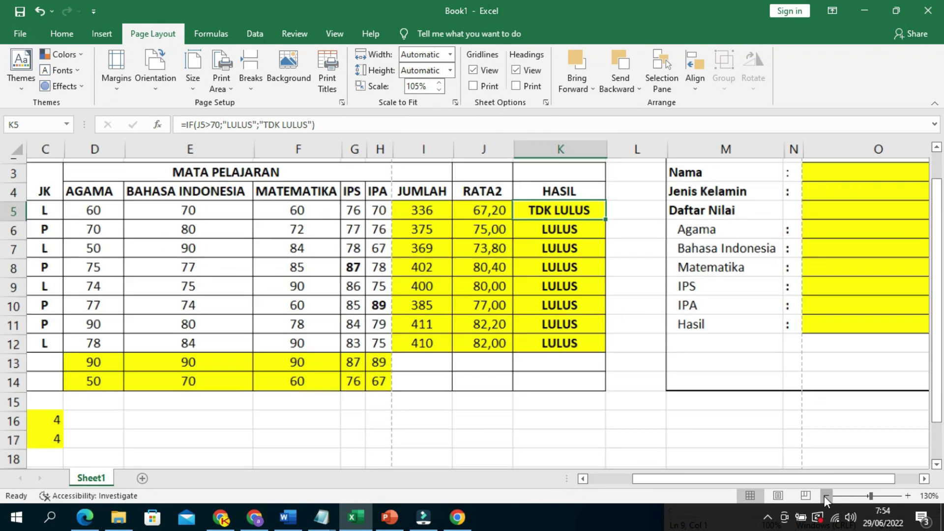
click(825, 496)
click(824, 497)
click(824, 497)
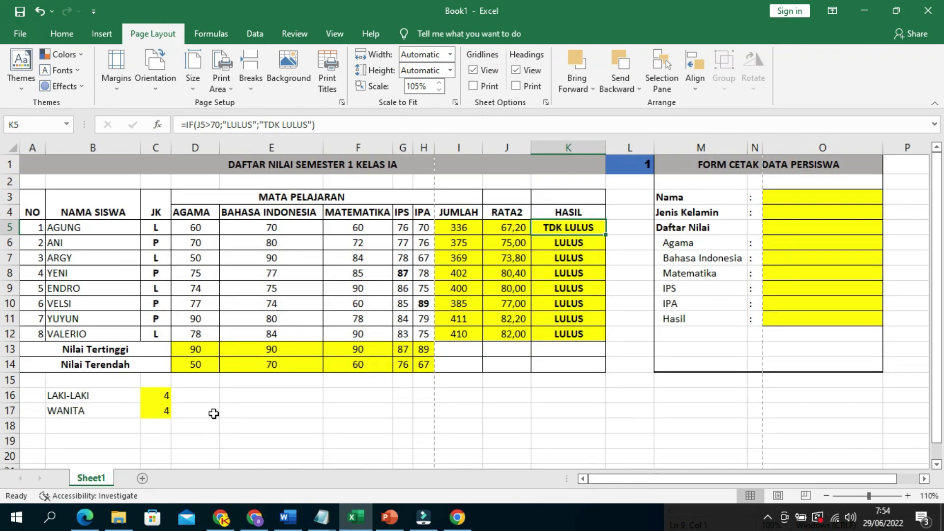
click(161, 397)
drag(278, 127, 143, 126)
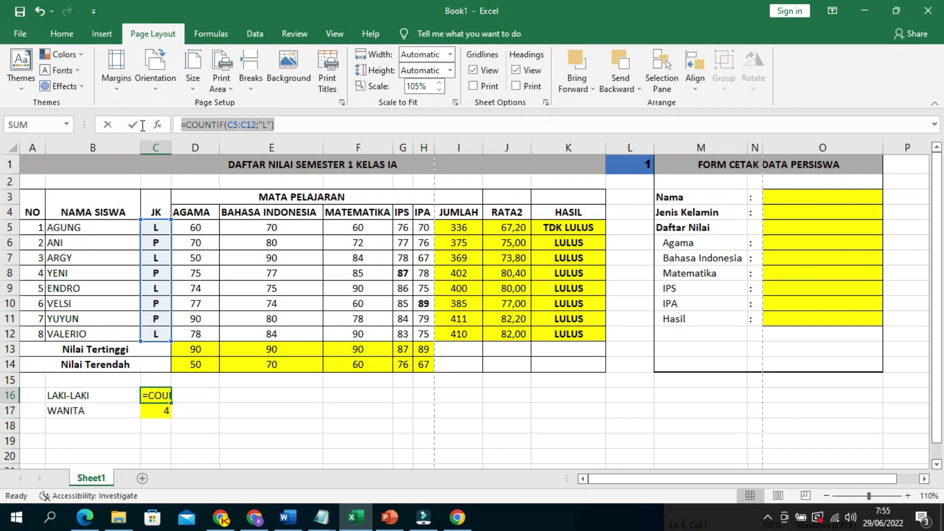
key(ctrl+Return)
click(152, 413)
key(F2)
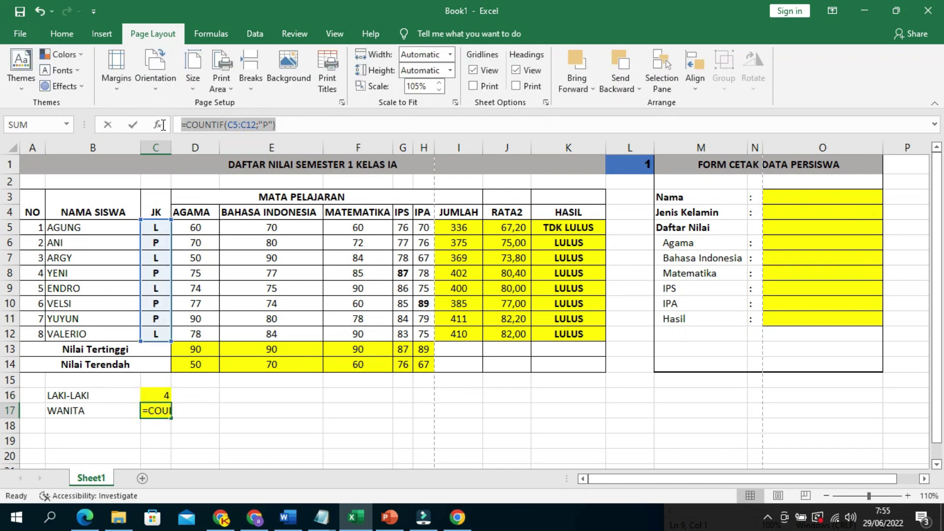
key(Escape)
click(792, 198)
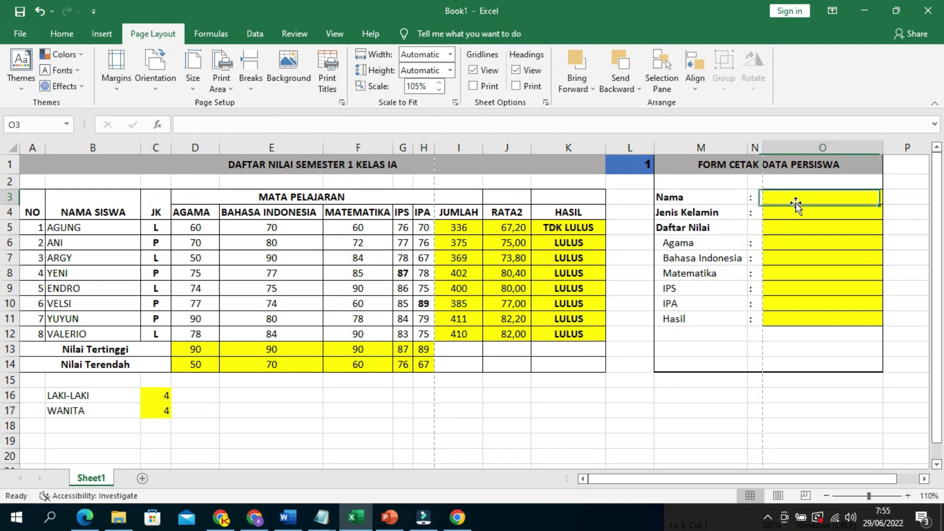
mouse_move(457, 518)
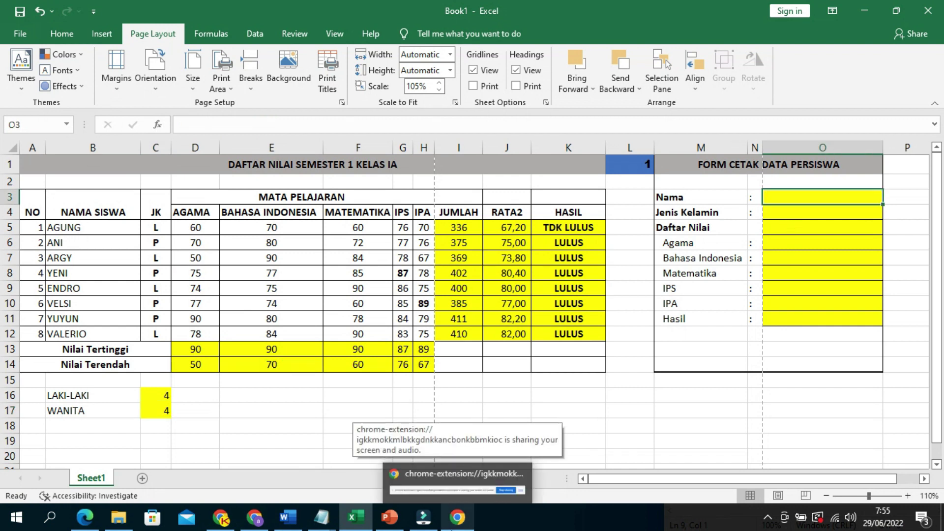
Enter the draft =VLOOKUP(A5:K12;2) in O3, which Excel rejects for too few arguments.
text(=)
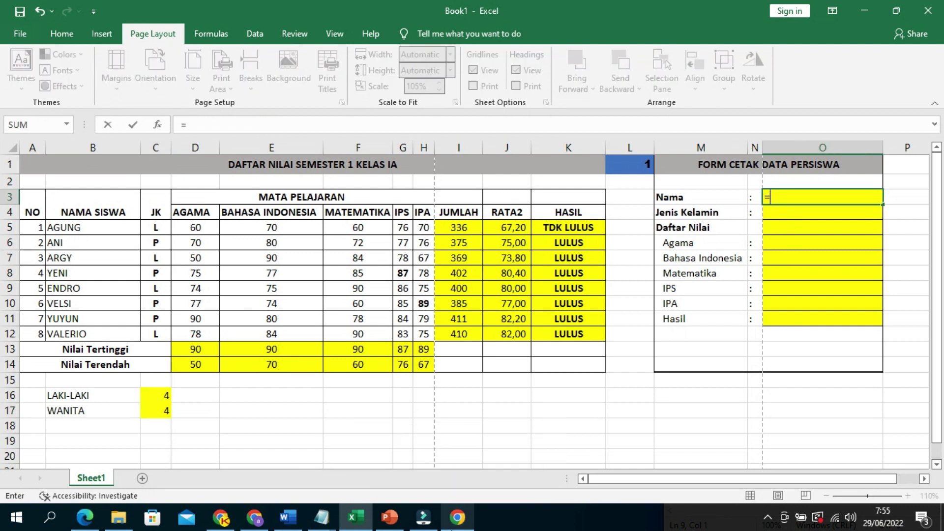
text(VLOOK)
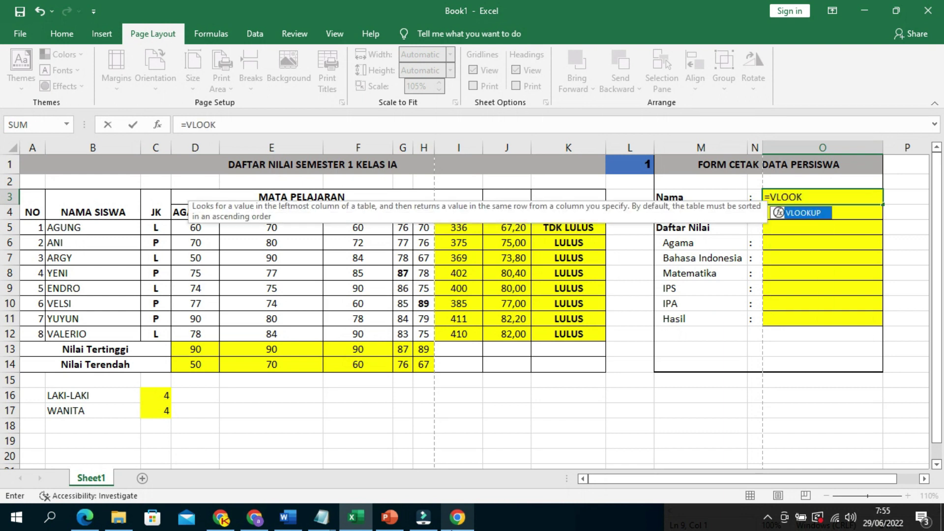
text(UP)
text(()
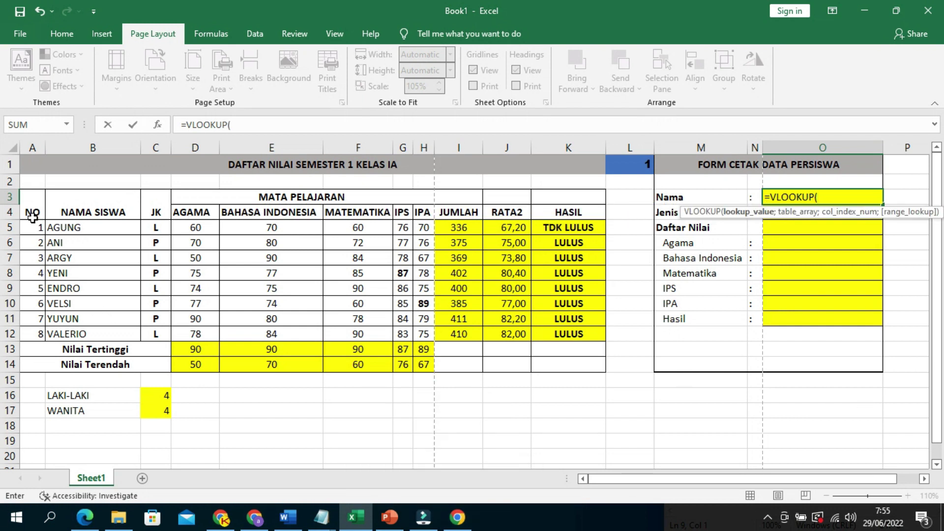
mouse_move(30, 230)
mouse_down()
mouse_move(560, 324)
mouse_move(563, 337)
mouse_up()
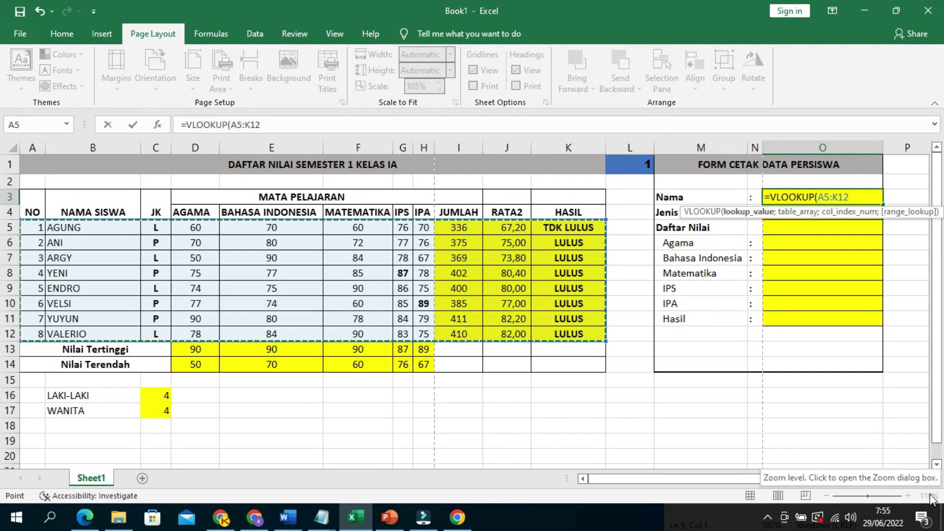
text(;)
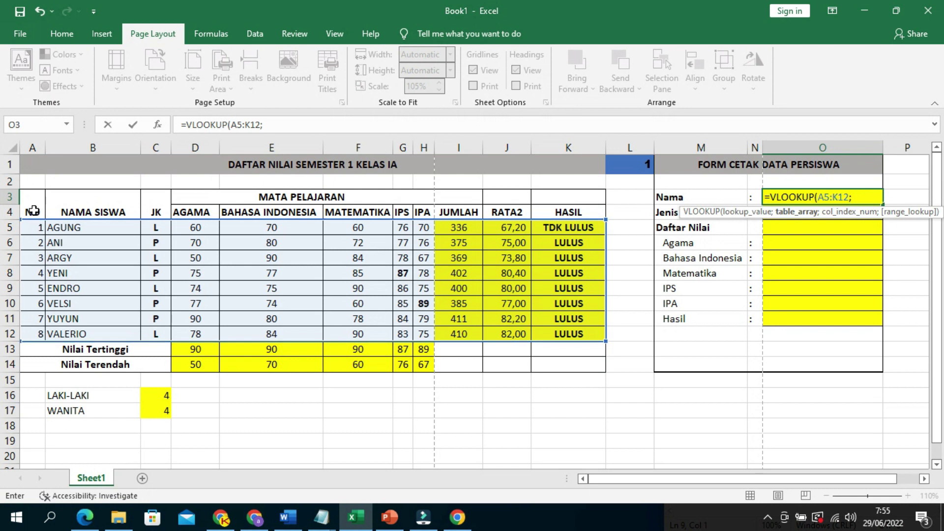
click(35, 227)
click(71, 231)
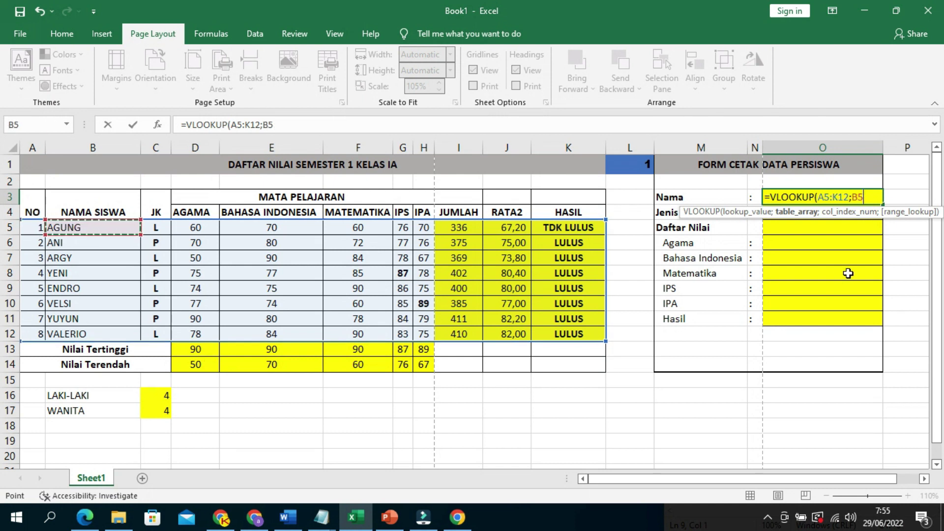
key(BackSpace)
key(BackSpace)
text(2))
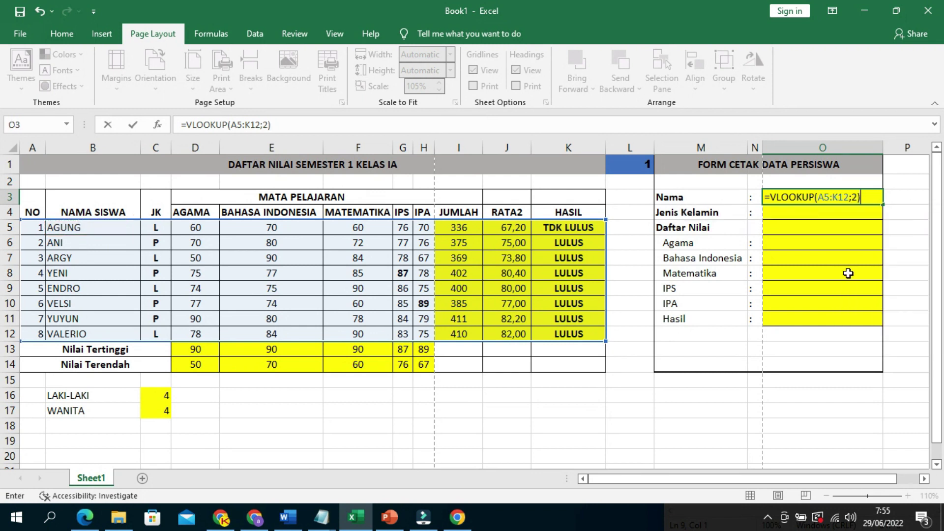
key(Return)
key(Return)
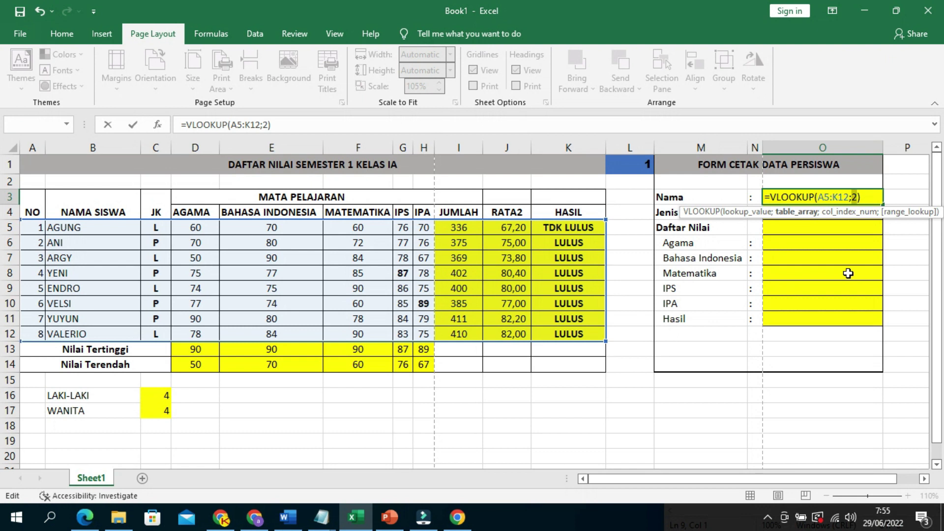
key(Right)
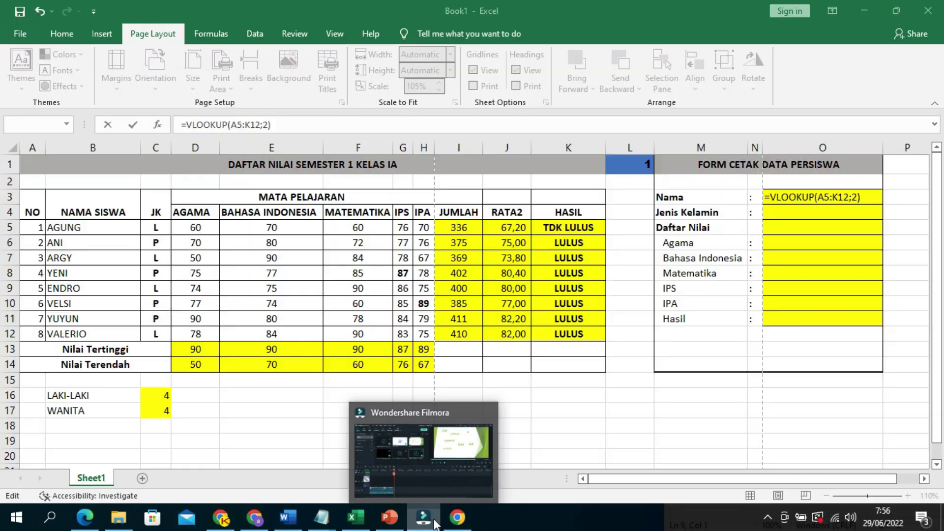
Leave Filmora for Excel and dismiss the Filmora X uninstall warning.
click(423, 517)
text())
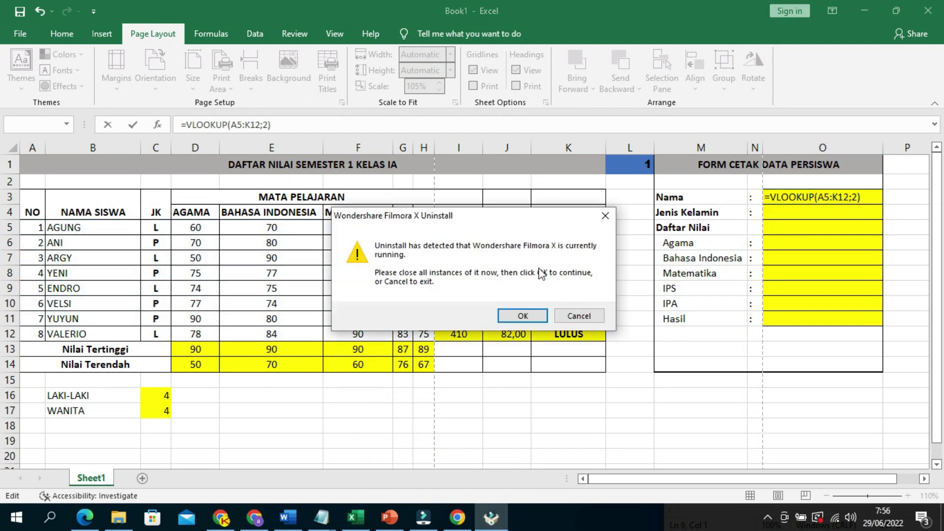
click(521, 318)
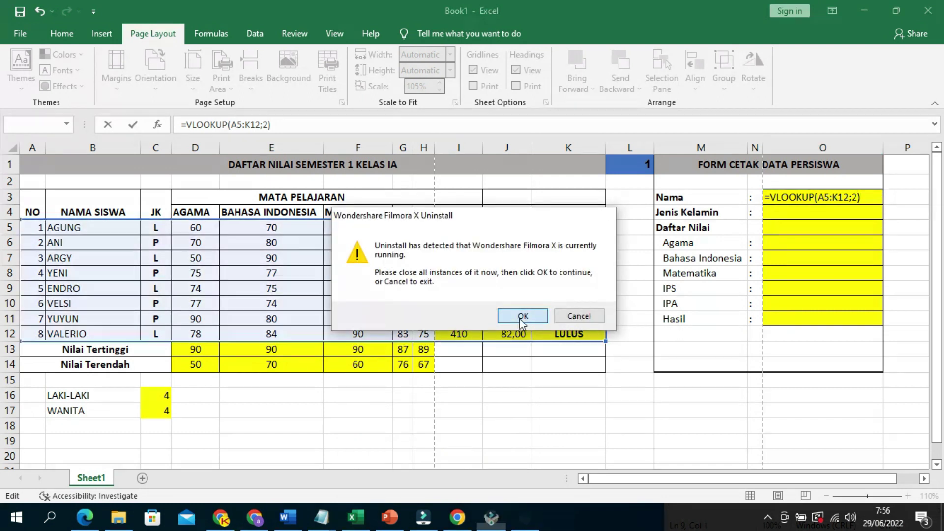
click(521, 320)
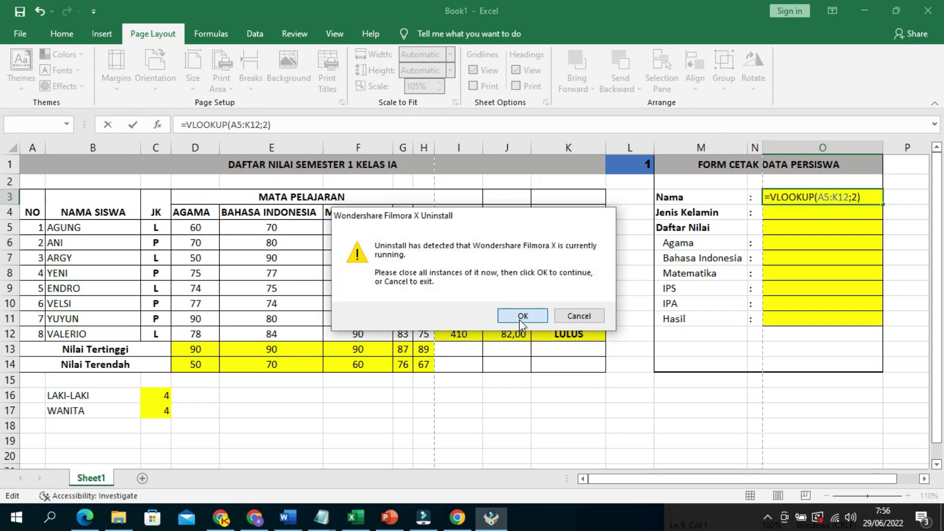
click(522, 317)
click(522, 317)
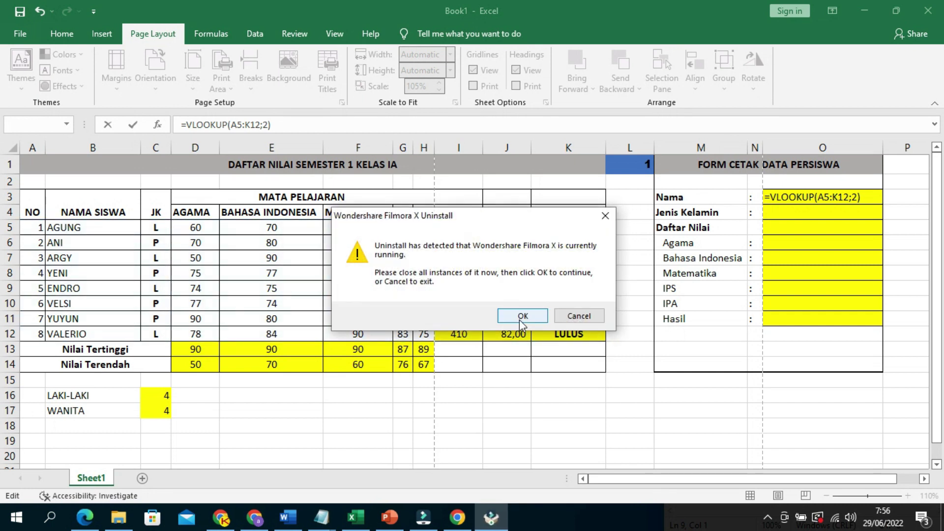
click(519, 317)
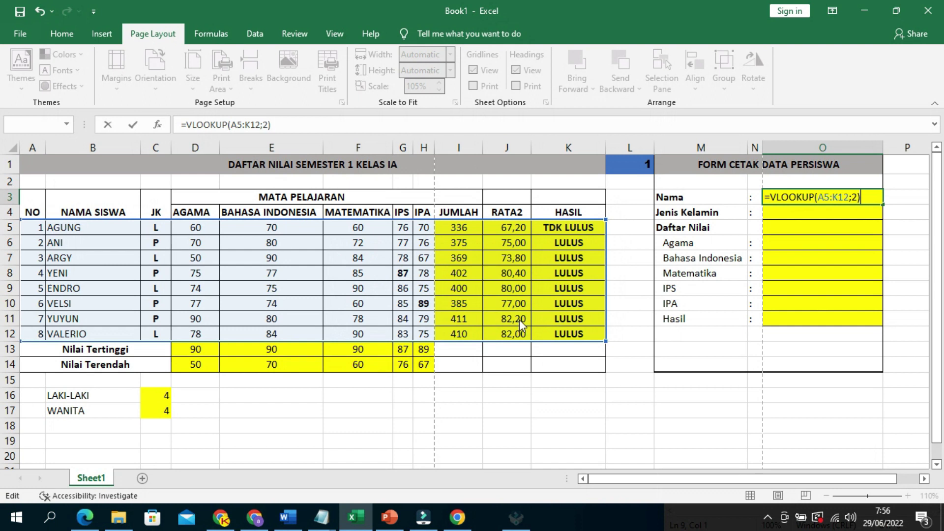
Dismiss the too-few-arguments error and erase O3's formula back to =VLOOKUP(.
click(489, 300)
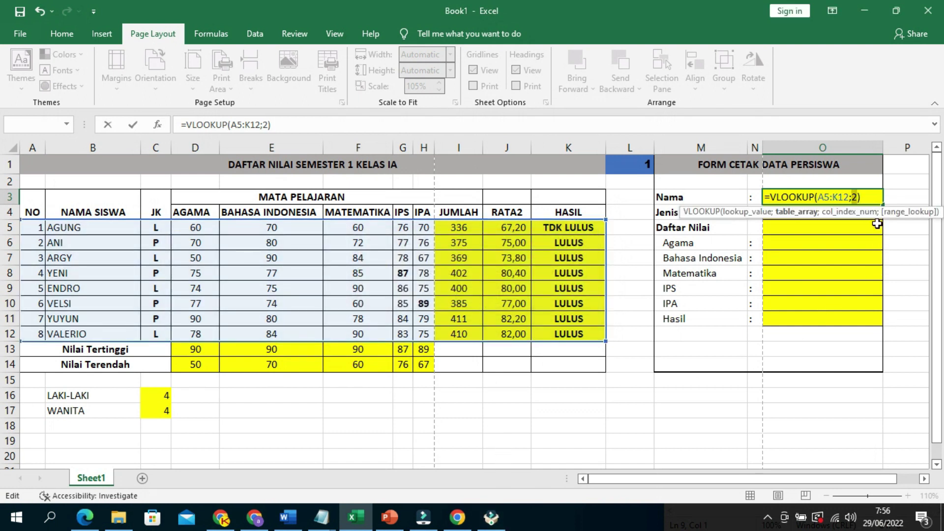
click(873, 197)
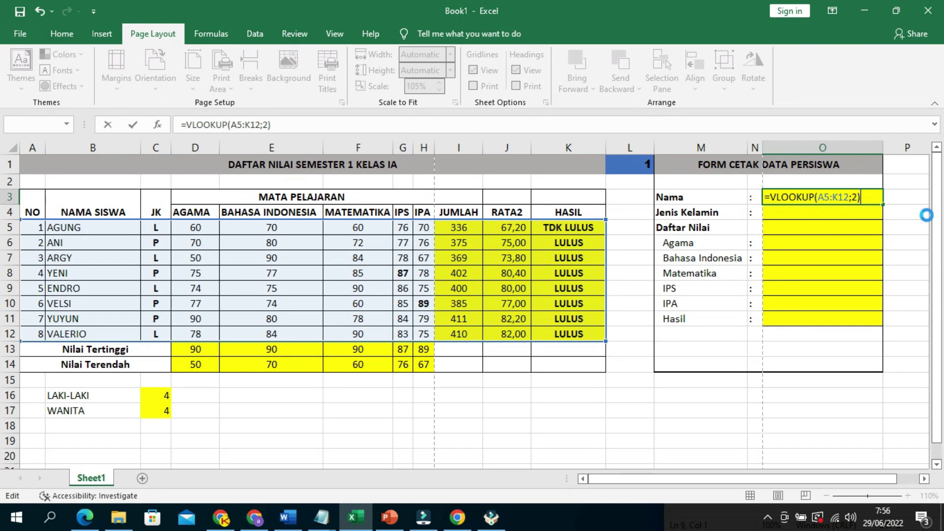
key(Return)
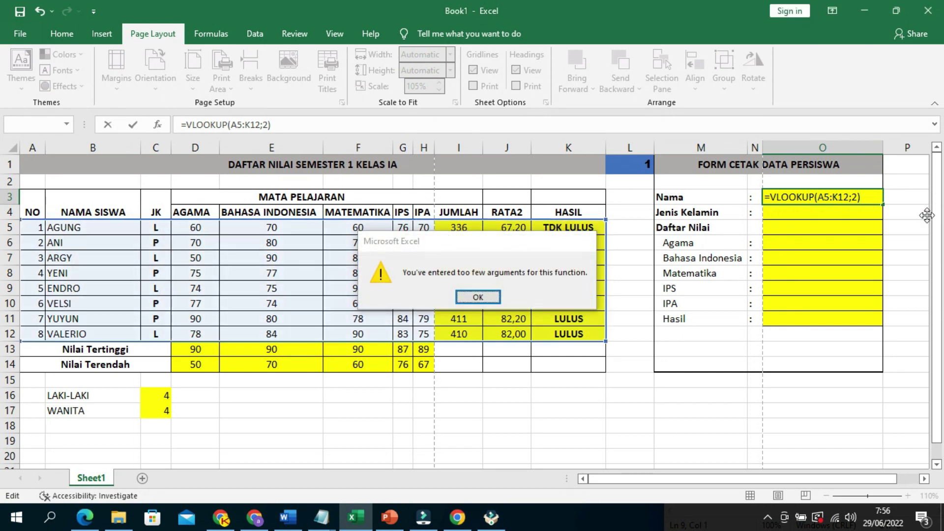
key(Return)
key(End)
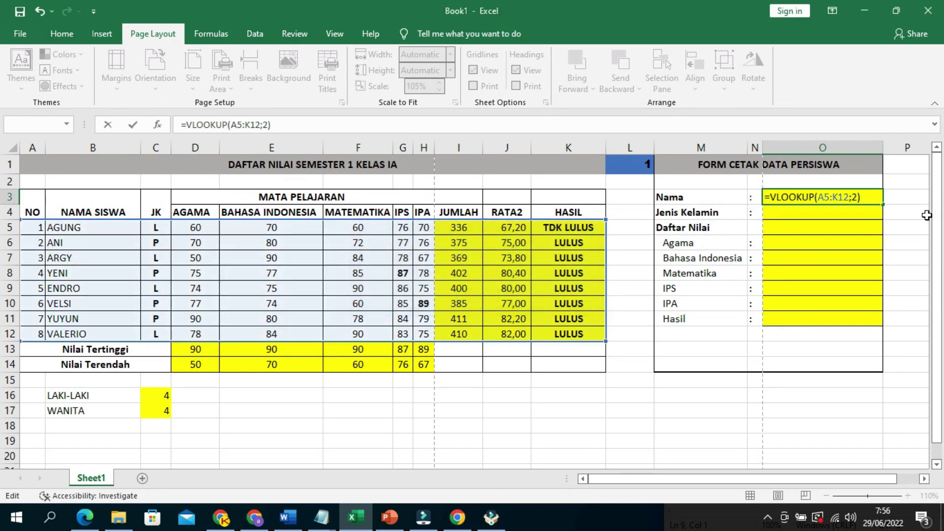
key(BackSpace)
key(BackSpace)
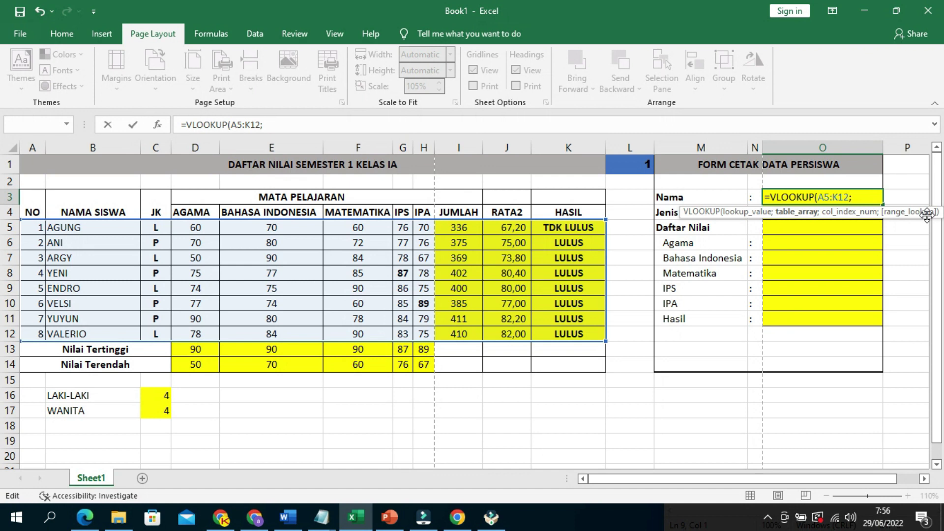
key(BackSpace)
key(BackSpace)
key(BackSpace)
key(BackSpace)
key(BackSpace)
key(BackSpace)
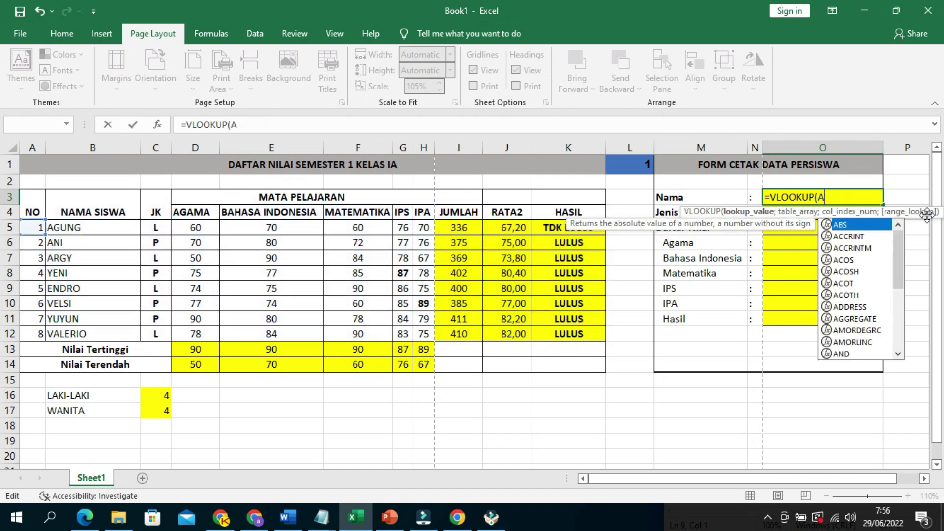
key(BackSpace)
Enter =VLOOKUP(L1;A5:K12;2) in O3 so Nama shows AGUNG, checking it against B5.
click(637, 165)
text(;)
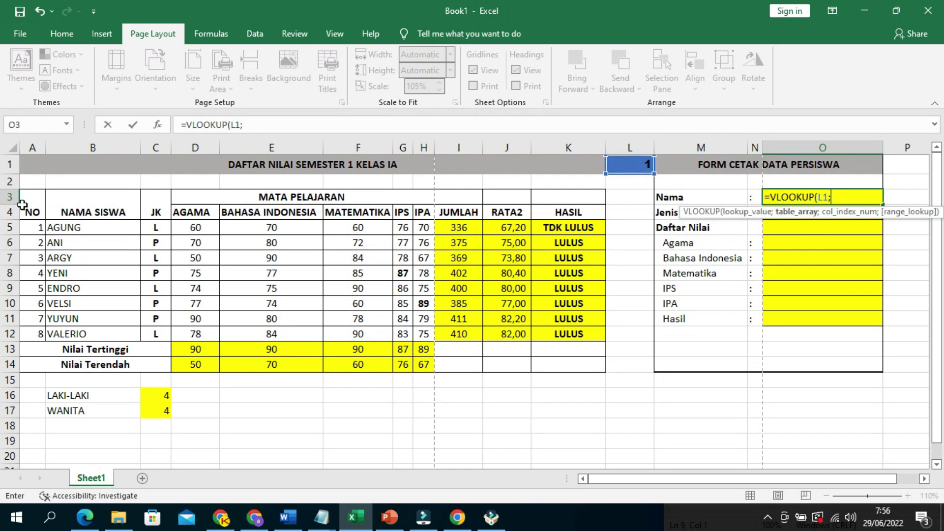
click(37, 226)
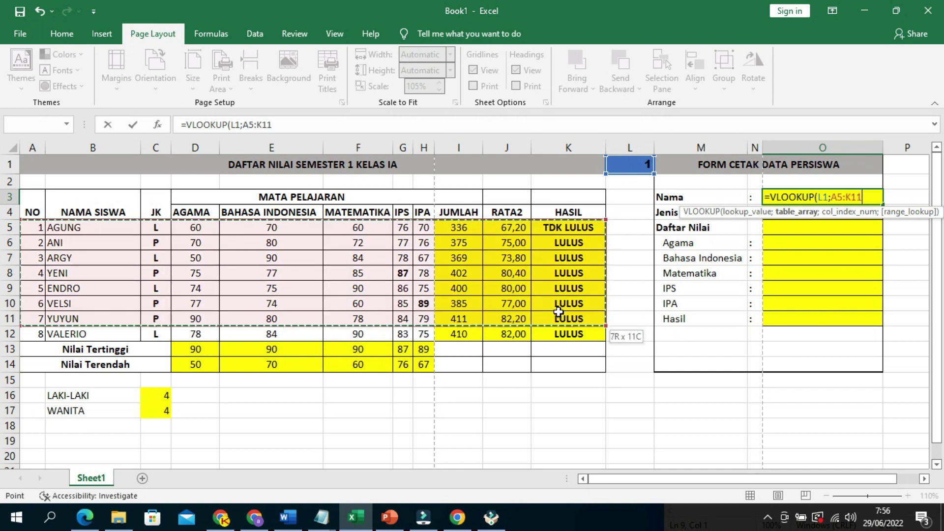
drag(81, 240, 570, 334)
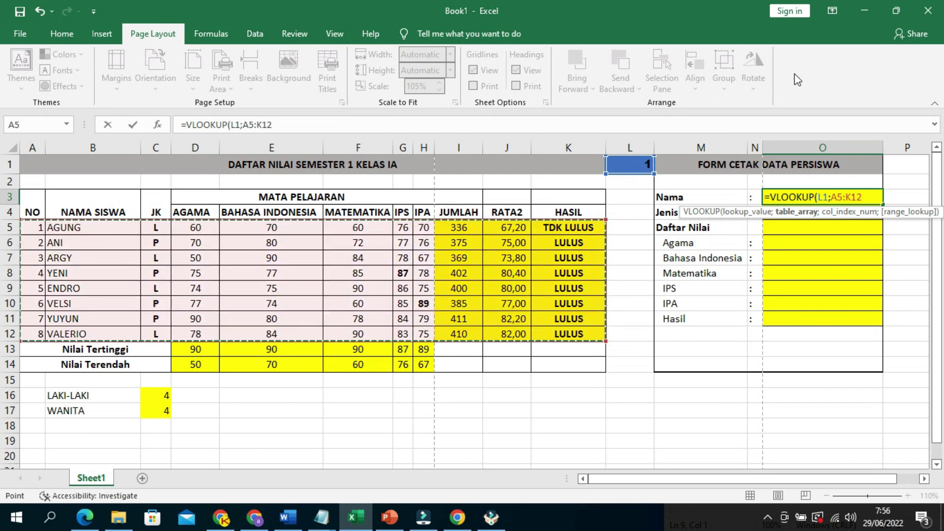
text(;)
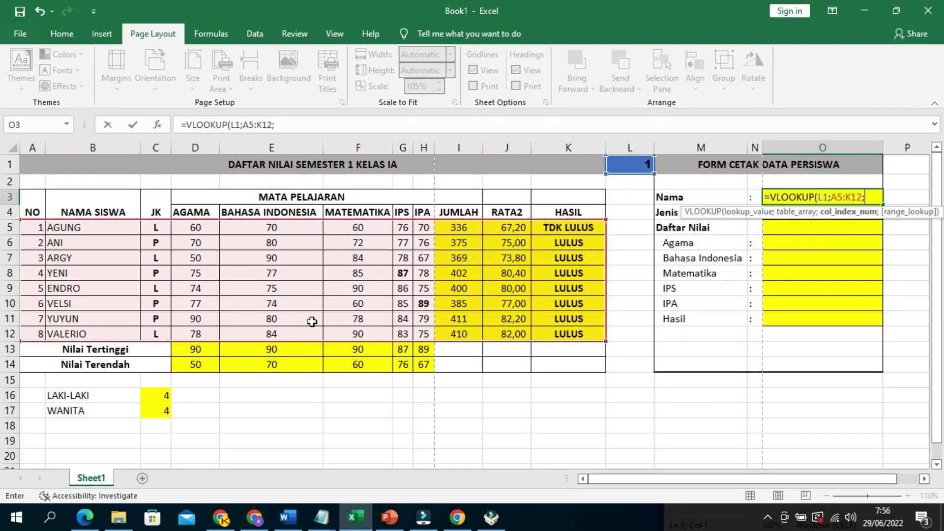
text(2)
text())
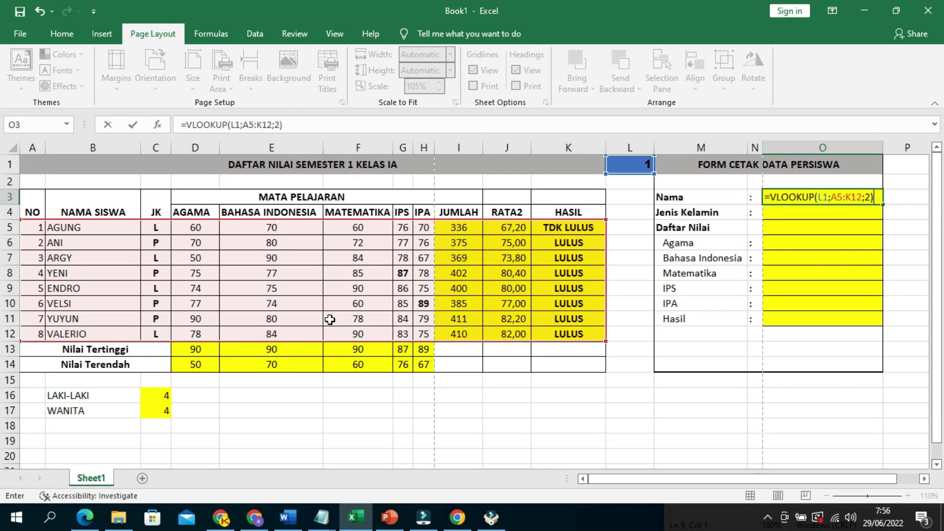
key(Return)
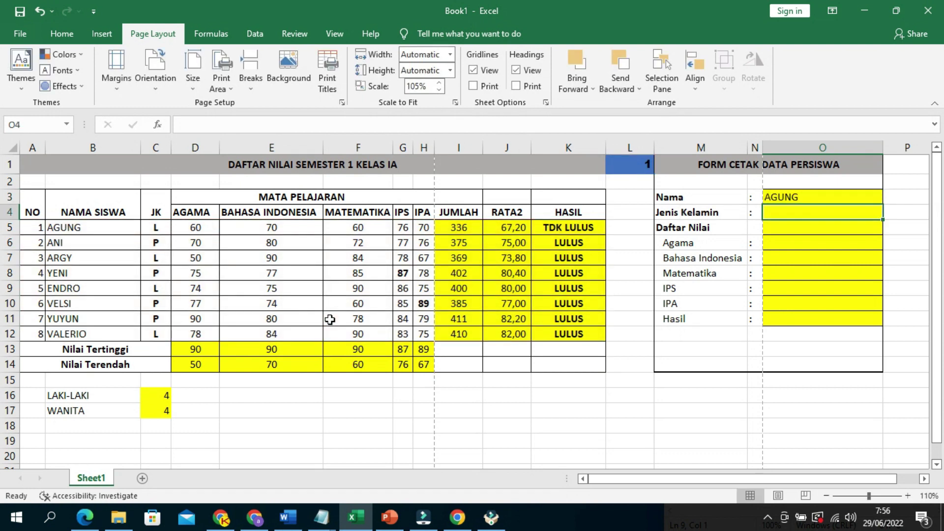
click(94, 233)
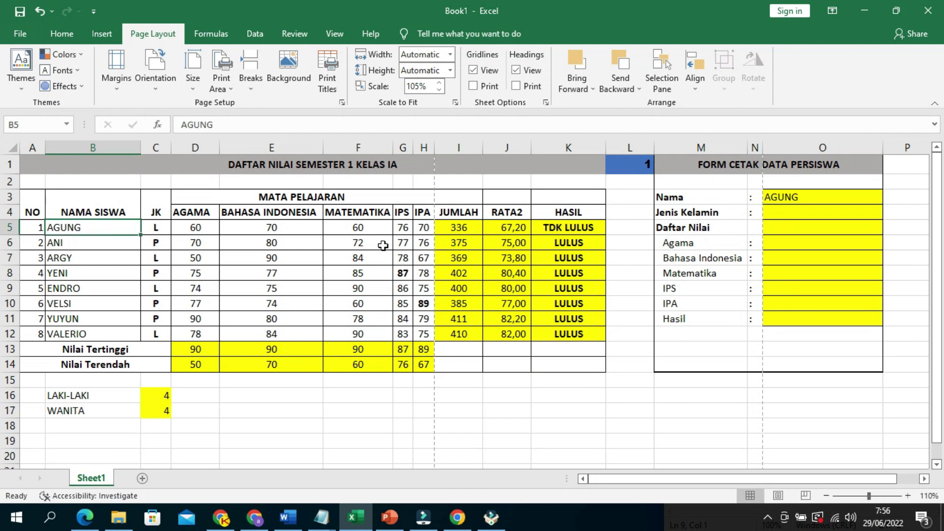
click(797, 199)
click(777, 222)
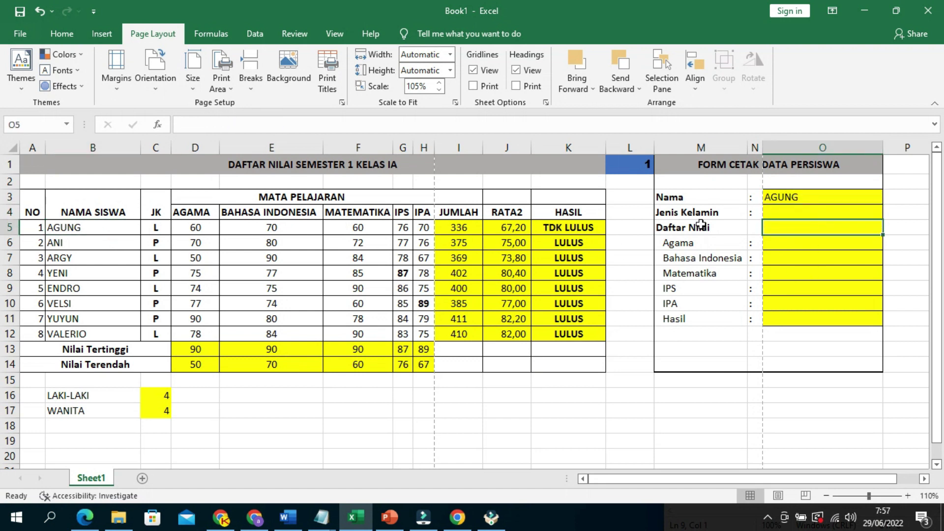
Check the first student's name and gender code in the table.
click(146, 228)
click(123, 229)
click(150, 229)
click(113, 233)
click(154, 232)
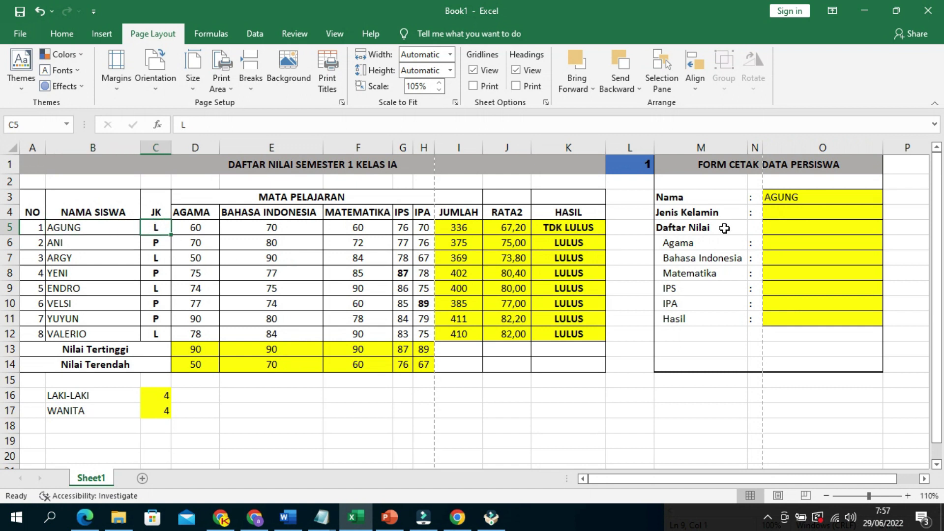
Fill the Nama formula down from O3 to O4, giving =VLOOKUP(L2;A6:K13;2) showing #N/A.
click(785, 217)
text(=)
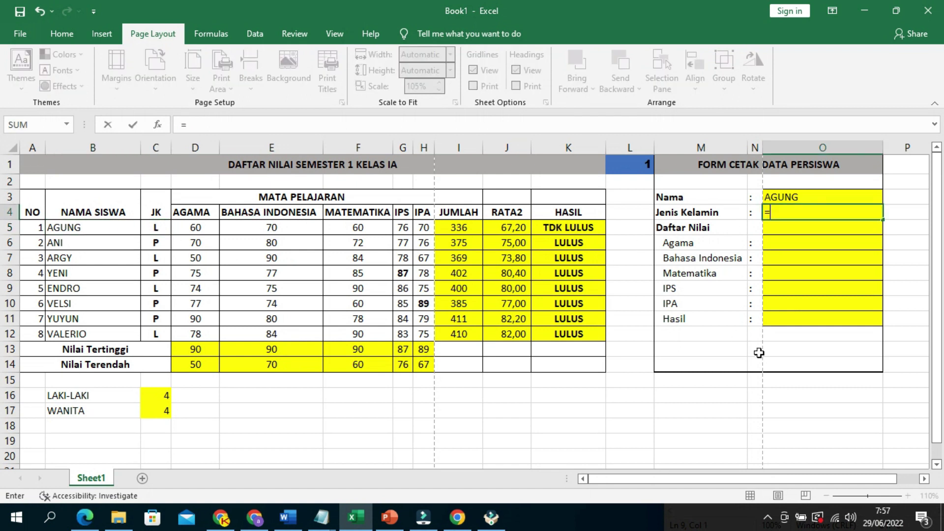
key(Escape)
key(Up)
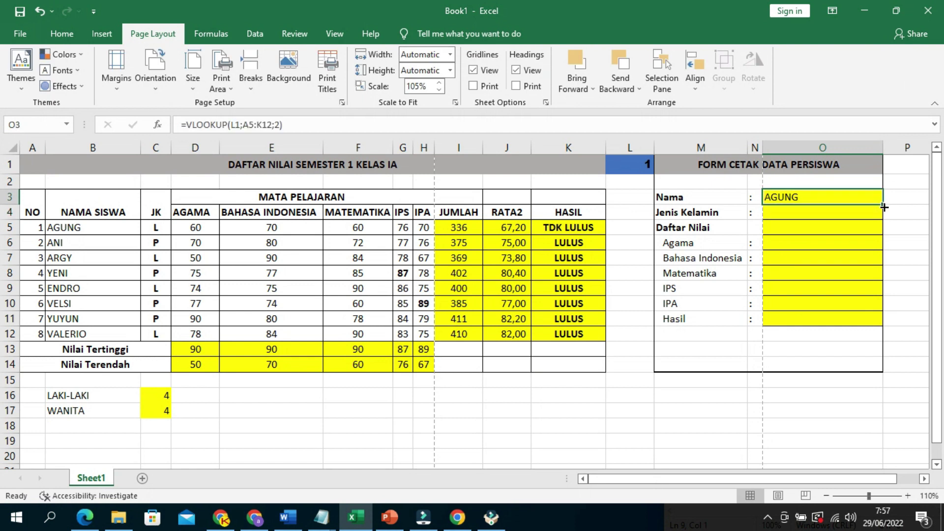
drag(884, 206, 866, 217)
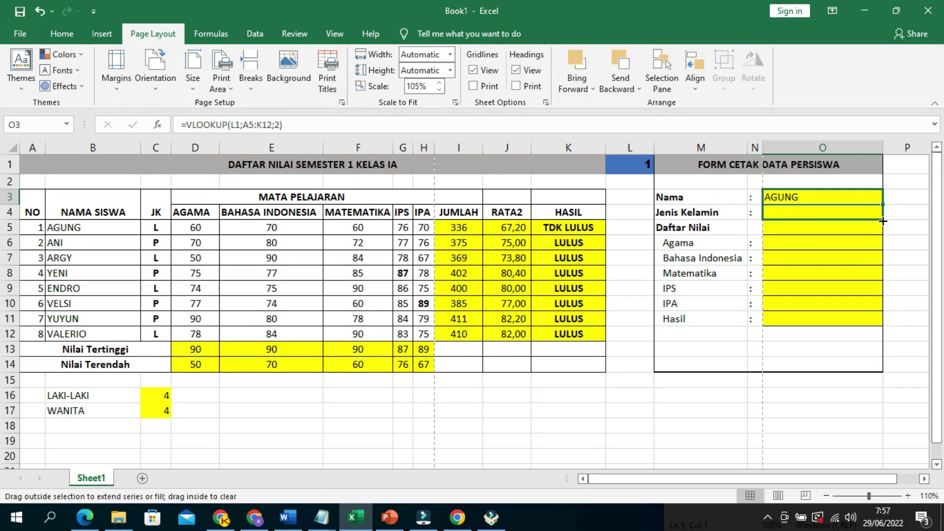
click(852, 215)
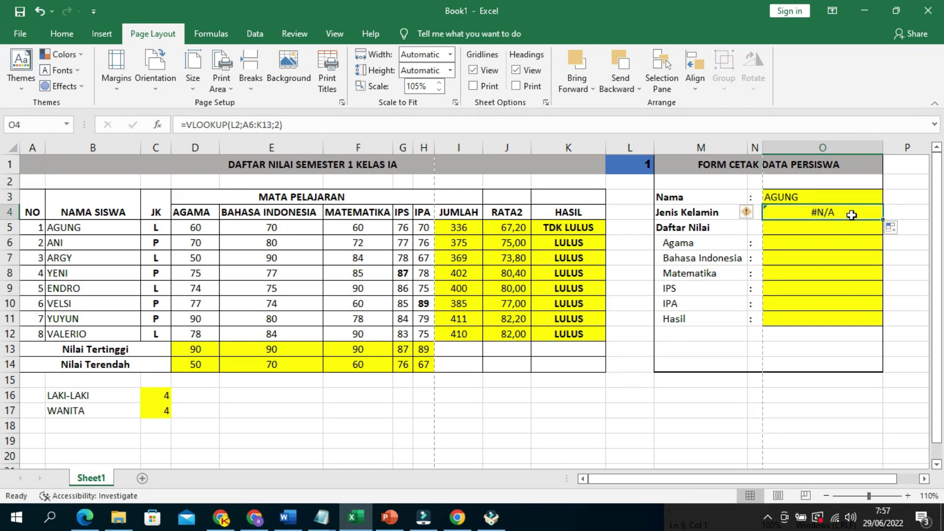
Copy O4's lookup formula into O6:O11 (Agama through Hasil), all showing #N/A.
key(ctrl+c)
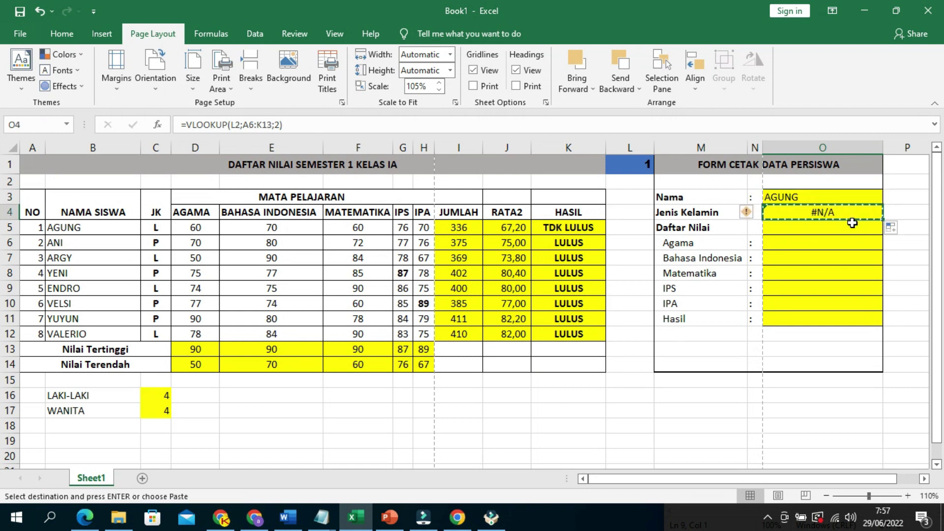
drag(851, 240, 856, 320)
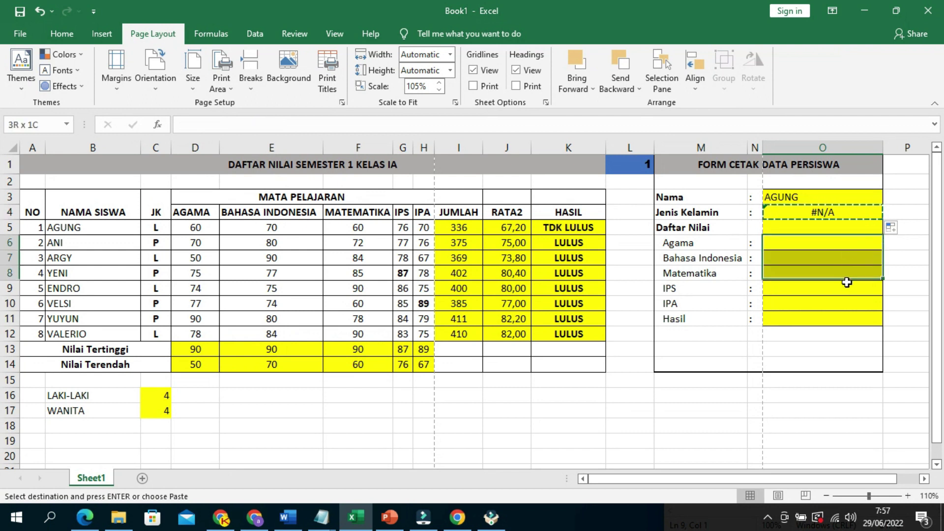
key(ctrl+v)
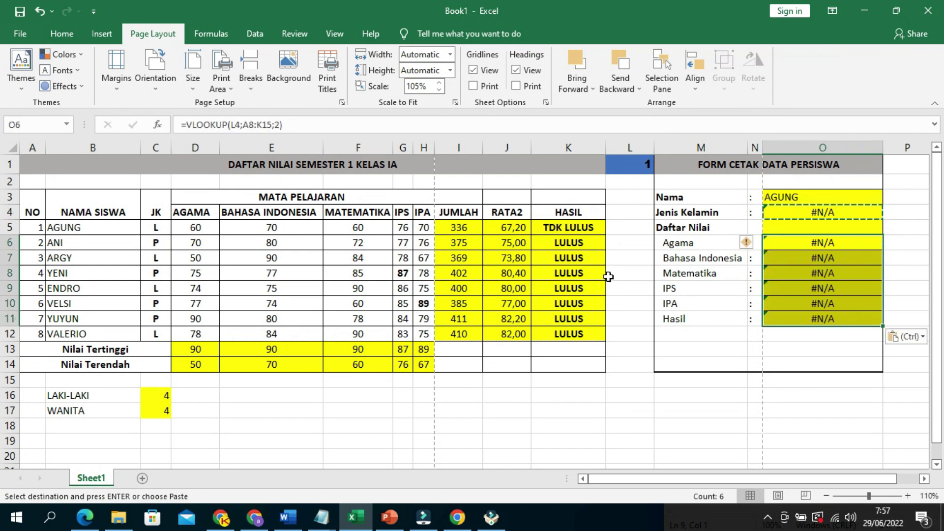
click(901, 249)
click(843, 213)
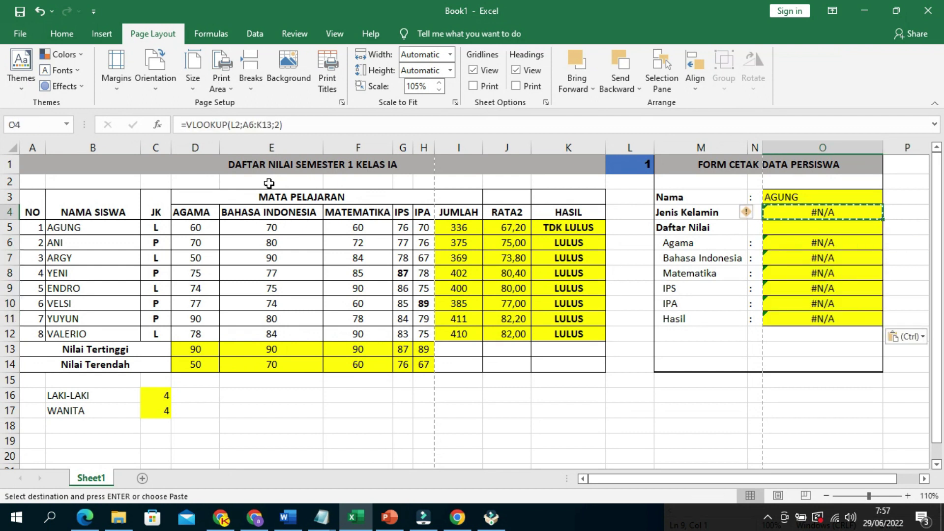
click(237, 126)
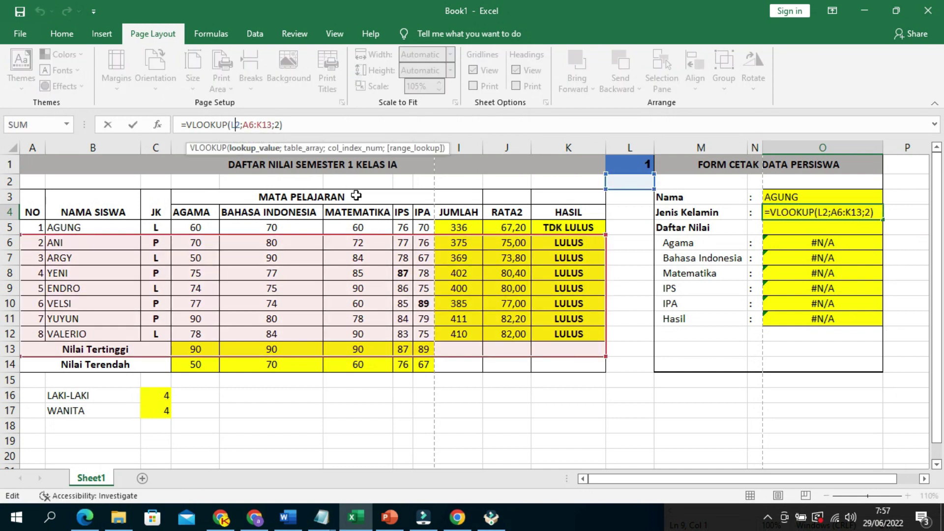
Make L2, A6 and K13 absolute in O4's formula and copy it into O6:O11.
key(F4)
key(Right)
key(Right)
key(Right)
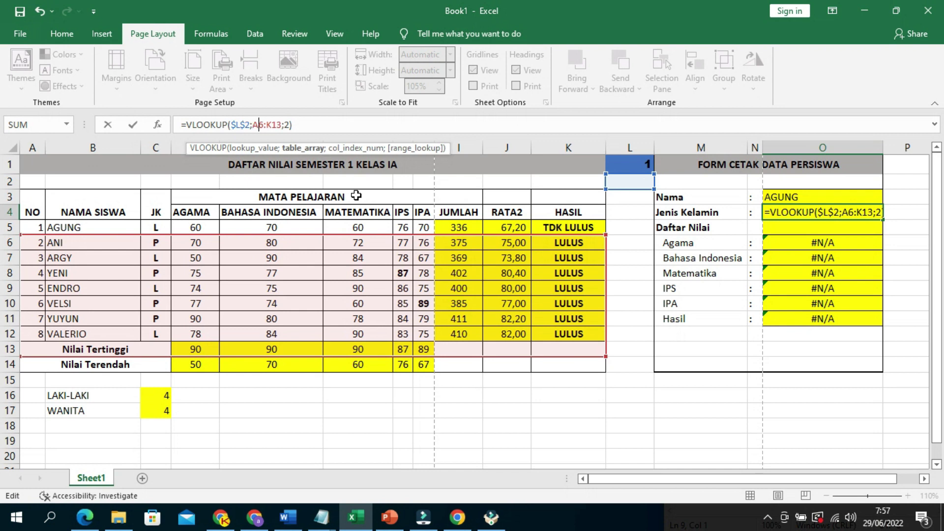
key(F4)
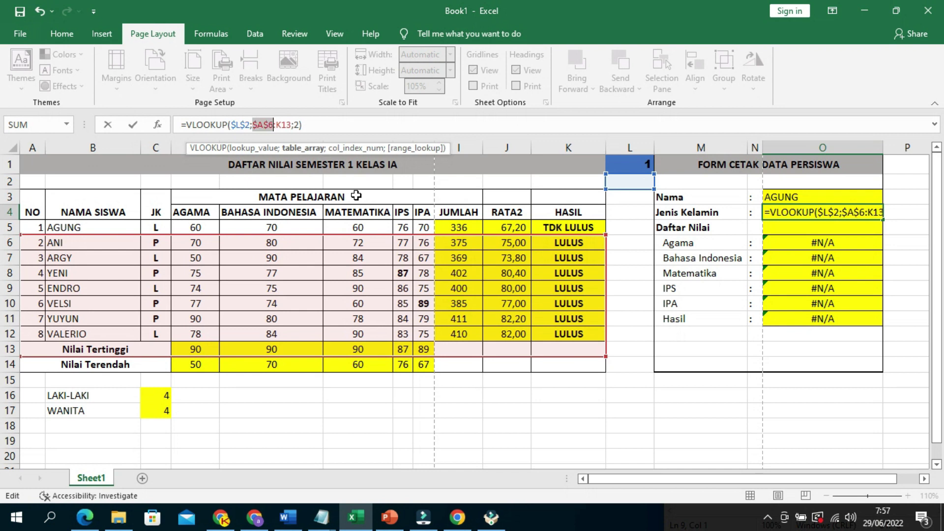
key(Right)
key(Right)
key(Right)
key(F4)
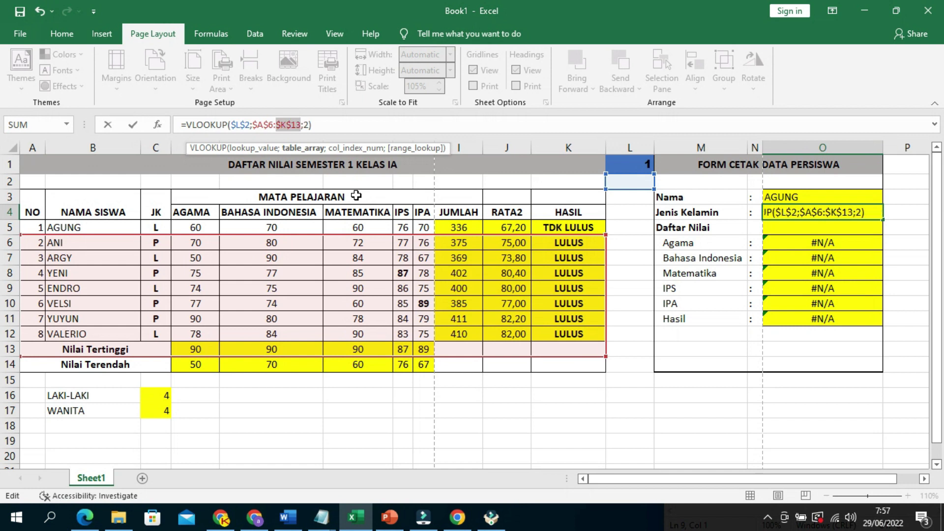
key(ctrl+Return)
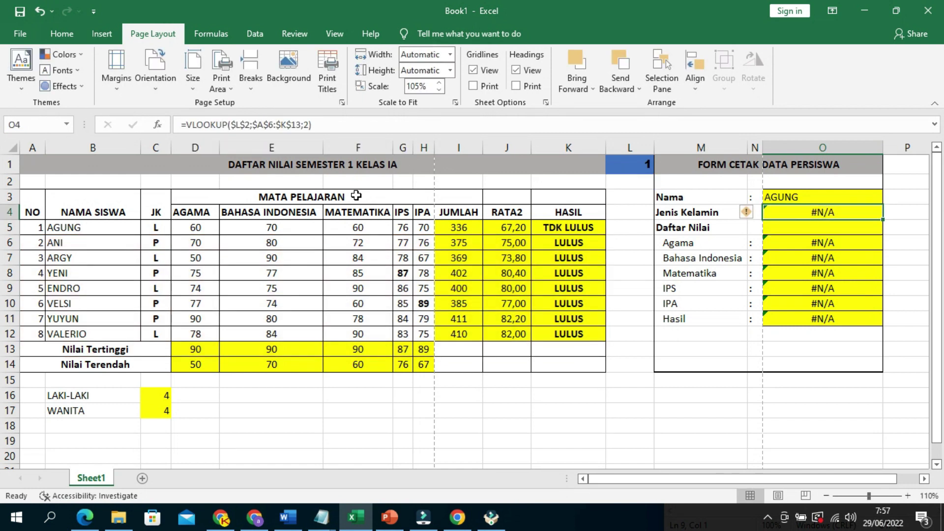
key(ctrl+c)
key(Down)
key(Down)
key(shift+Down)
key(shift+Down)
key(shift+Down)
key(shift+Down)
key(shift+Down)
key(Return)
key(Up)
key(Up)
Re-enter column number 2 in O4's formula, then undo the absolute-reference changes.
click(307, 124)
text(2)
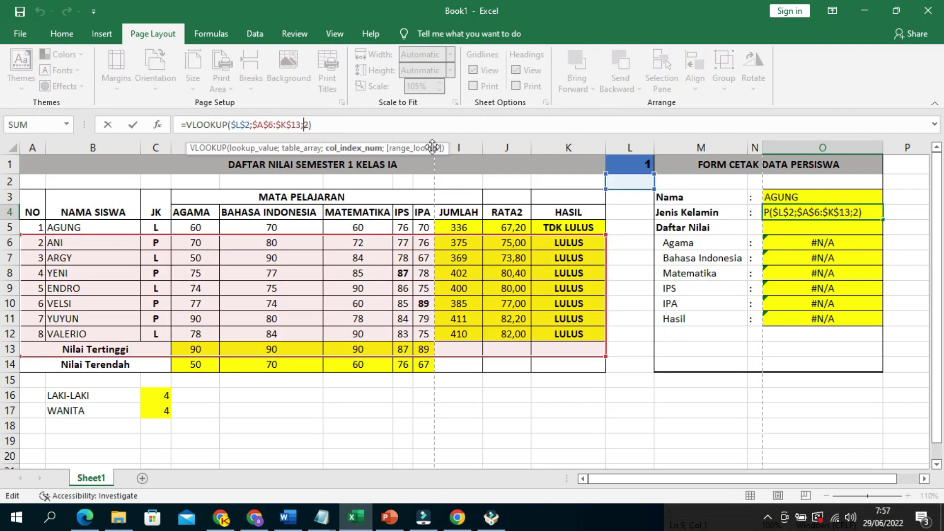
key(BackSpace)
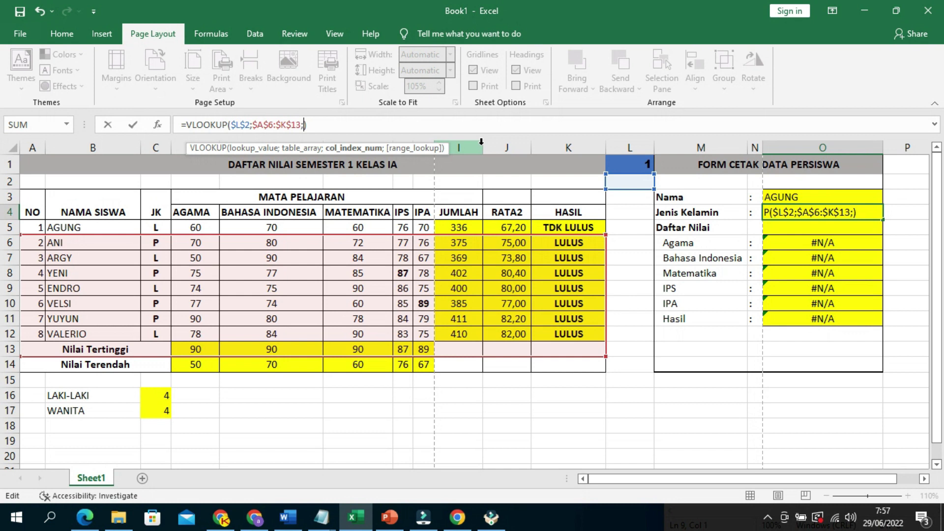
text(2)
key(ctrl+Return)
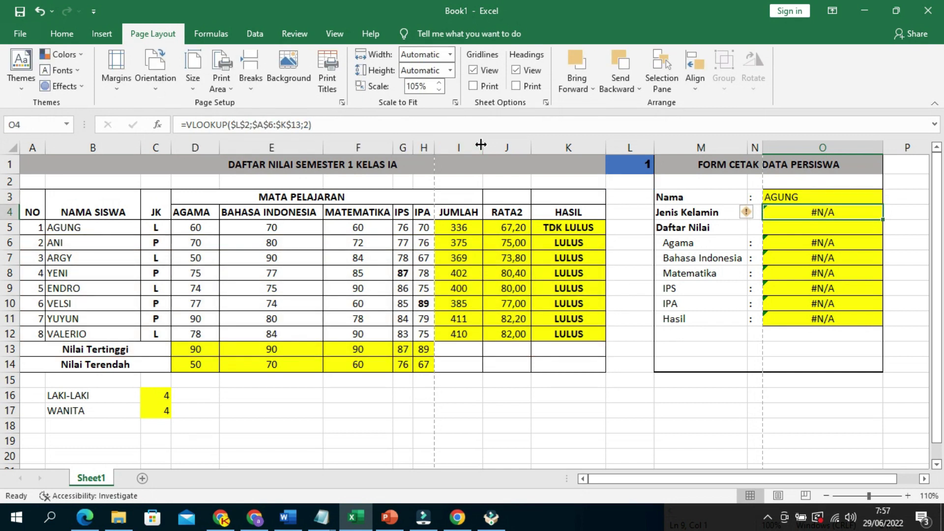
key(Up)
key(Down)
key(Up)
key(ctrl+c)
key(Down)
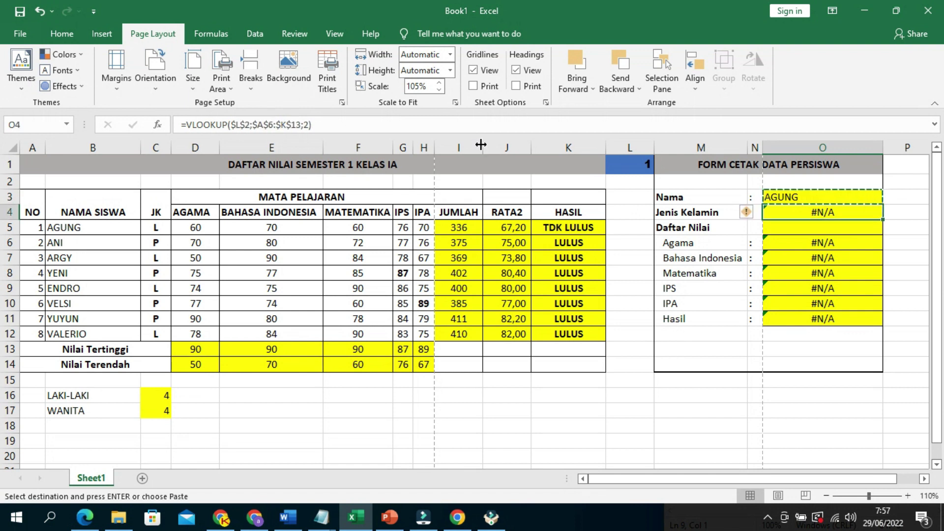
key(ctrl+z)
click(239, 124)
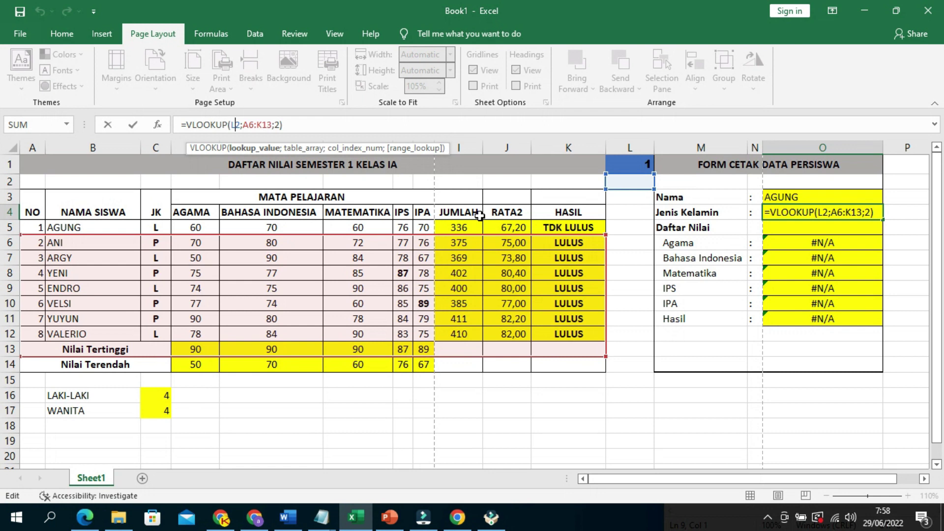
Reopen O4's formula and bring up, then close, the named-range list.
key(Return)
key(Up)
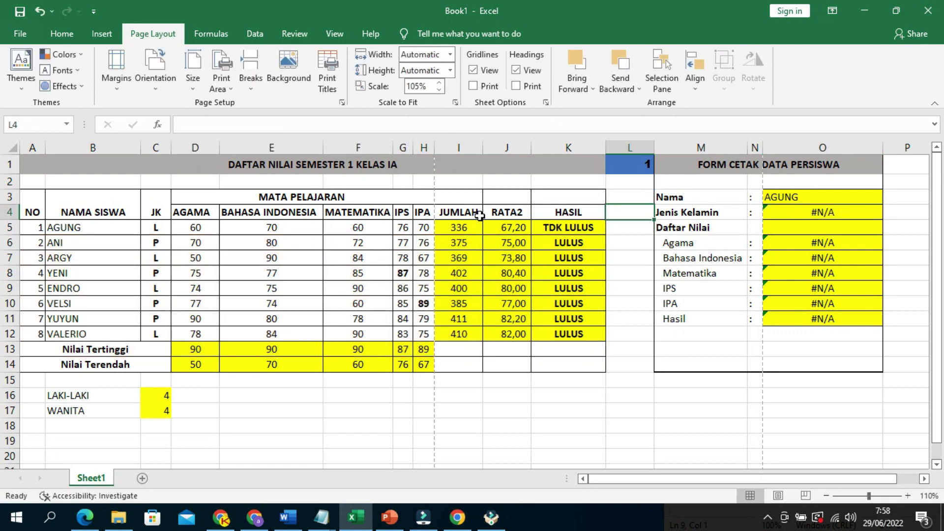
key(Right)
key(Right)
key(Right)
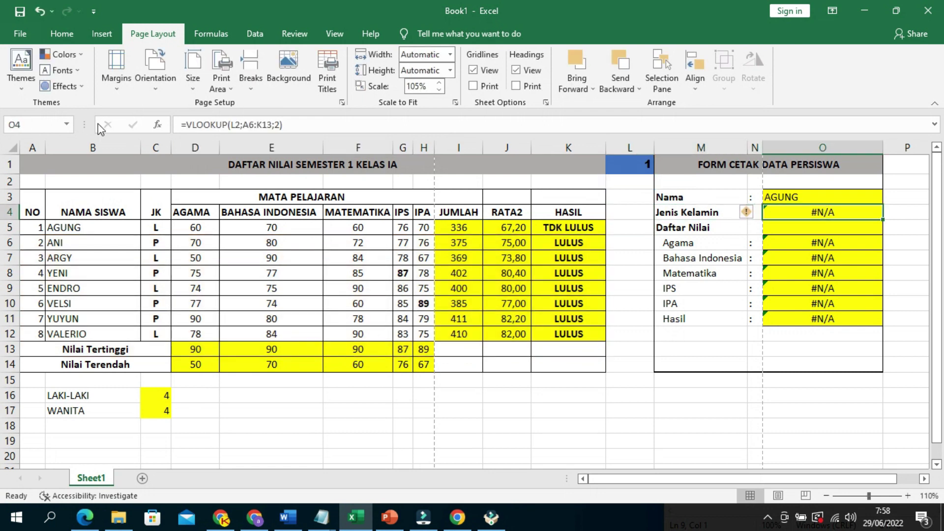
click(238, 129)
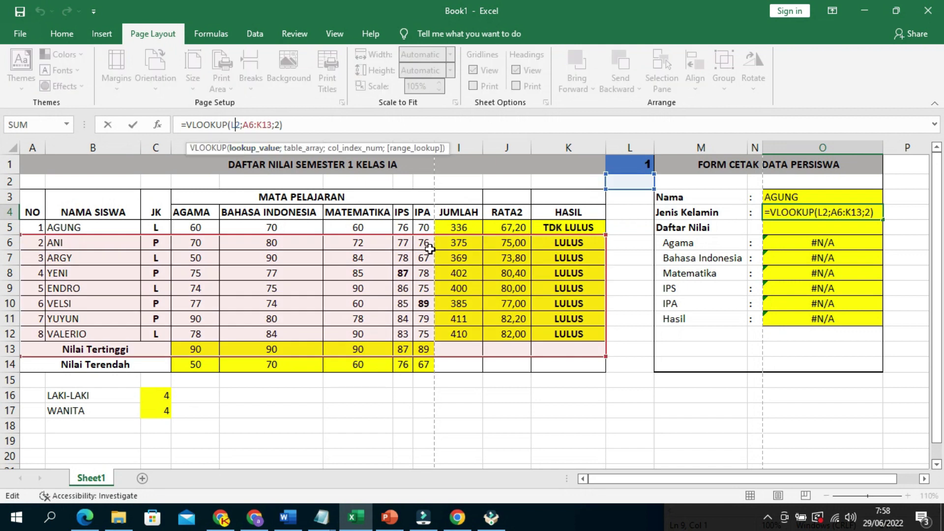
key(F3)
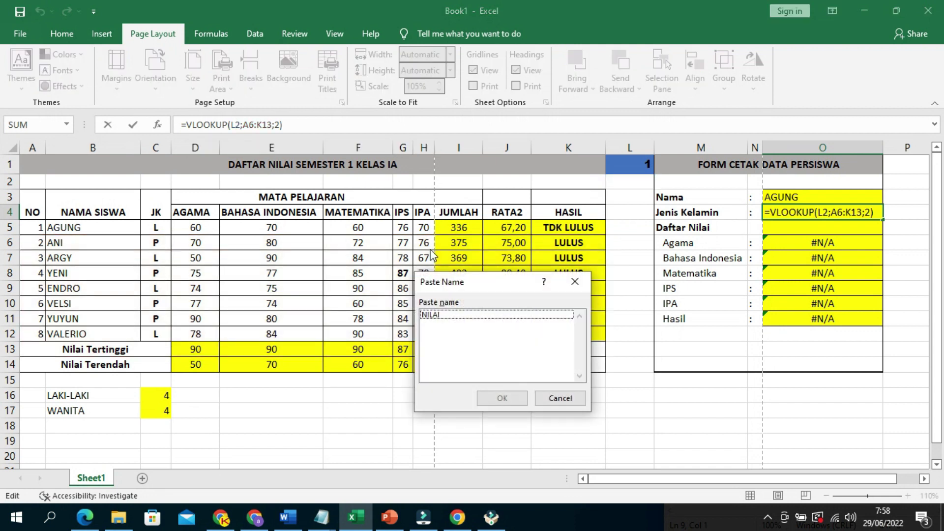
click(558, 398)
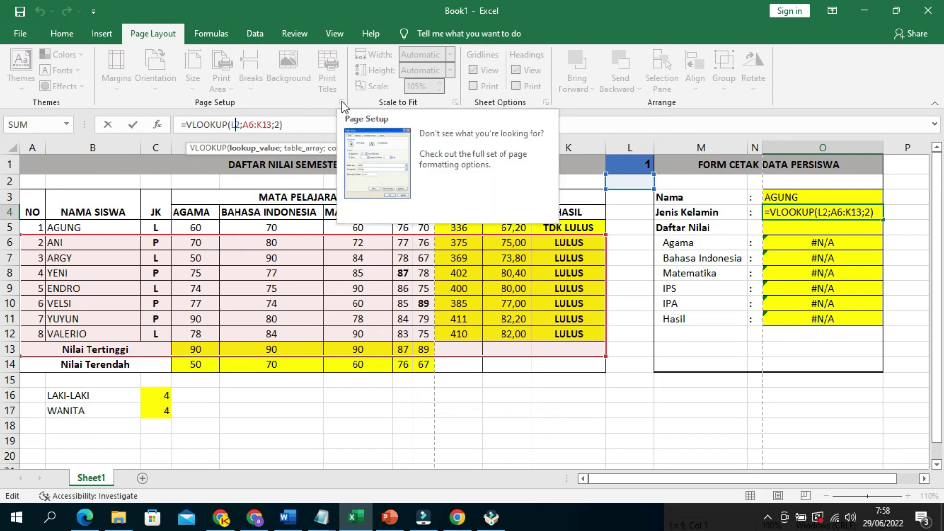
Lock $L$2 and $A$6:$K$13 and change the column index to 3 in O4's formula.
key(F4)
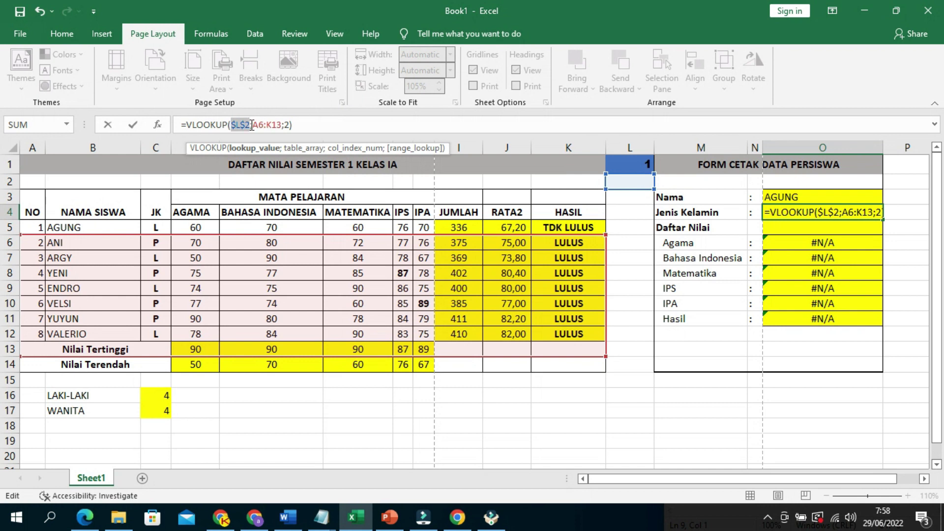
key(shift+Home)
drag(282, 124, 285, 124)
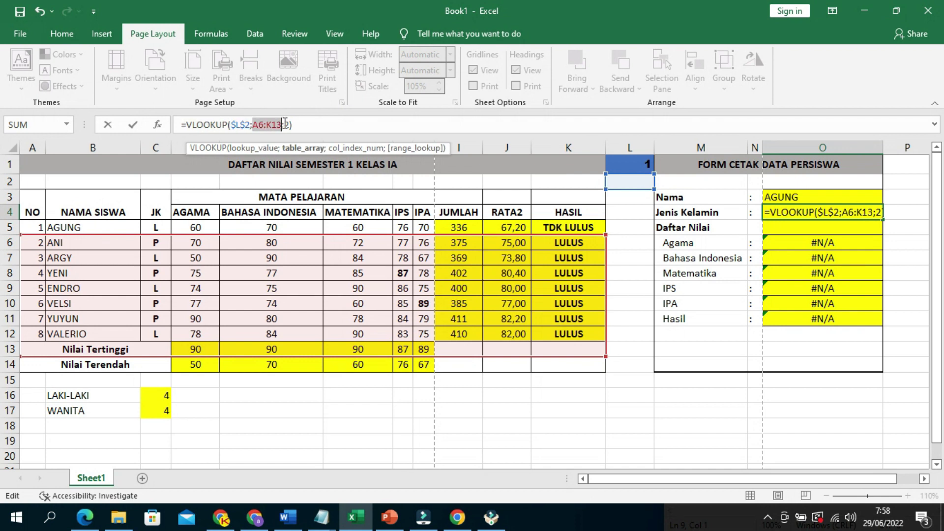
key(F4)
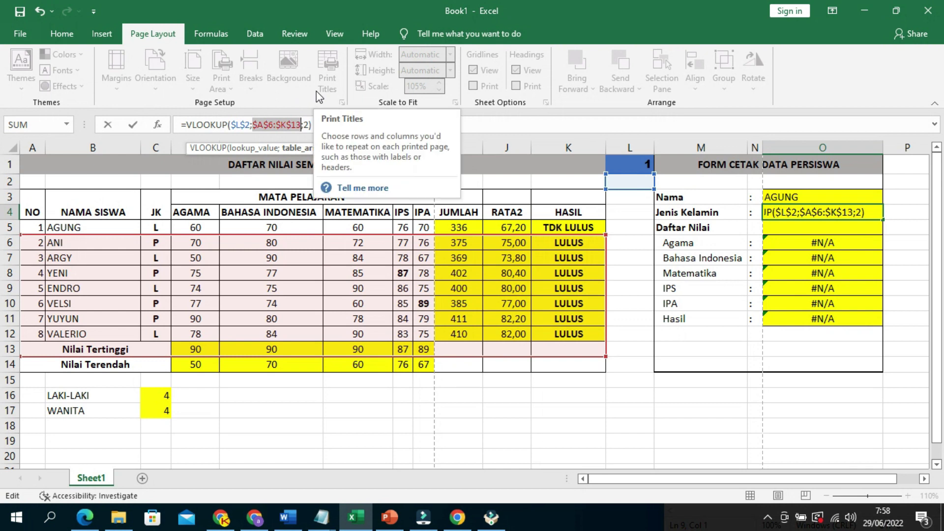
key(Right)
key(Right)
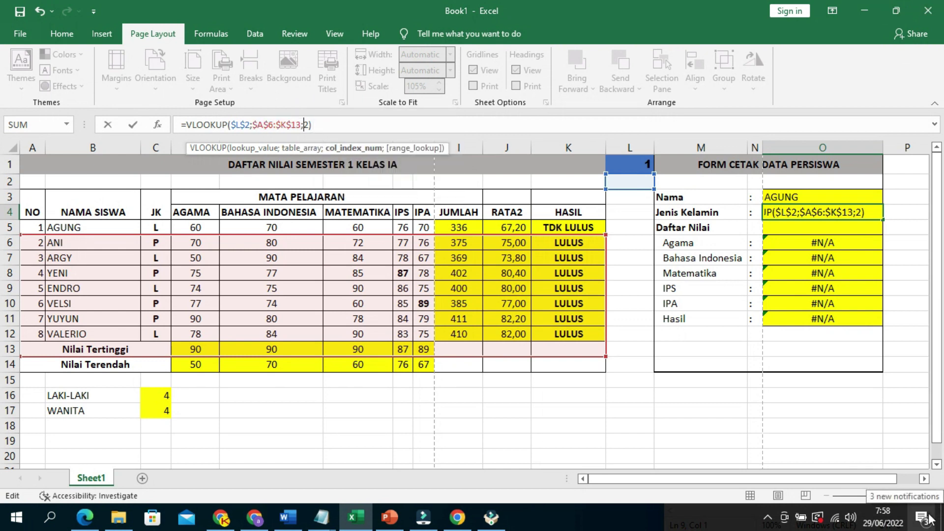
key(BackSpace)
text(3)
key(ctrl+Return)
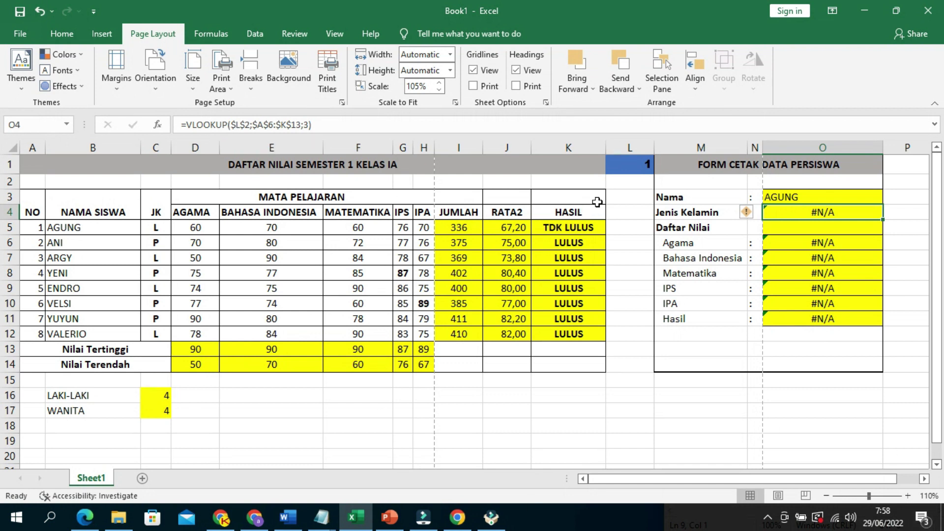
click(642, 166)
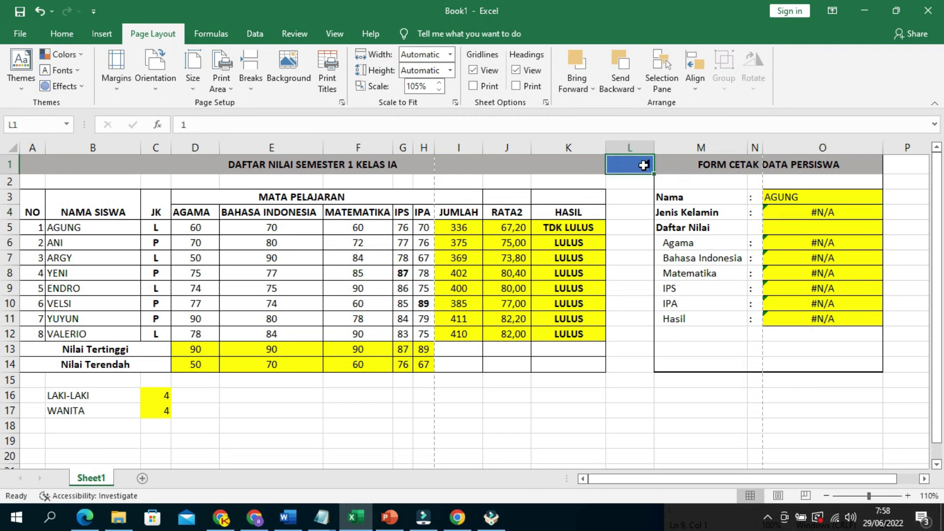
Change O4's lookup value from $L$2 to $L$1, then begin retyping the VLOOKUP formula.
click(778, 197)
click(811, 212)
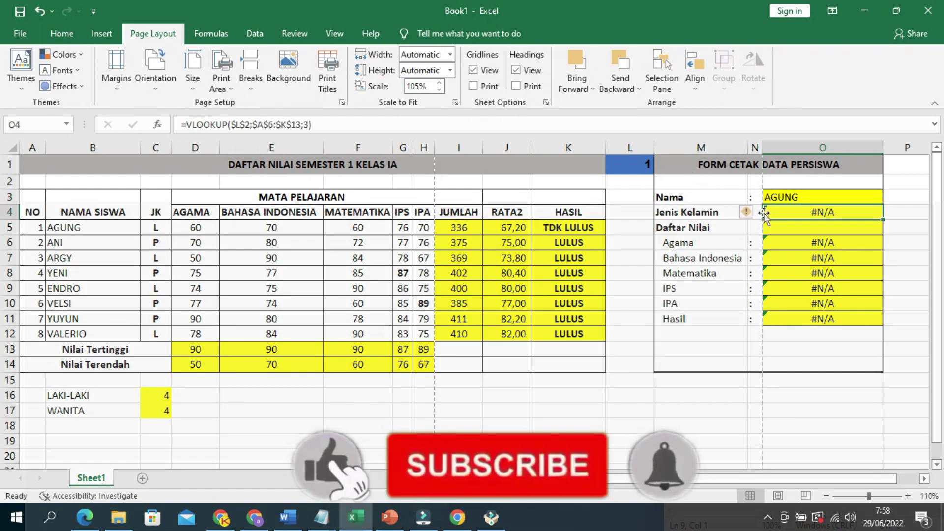
click(245, 124)
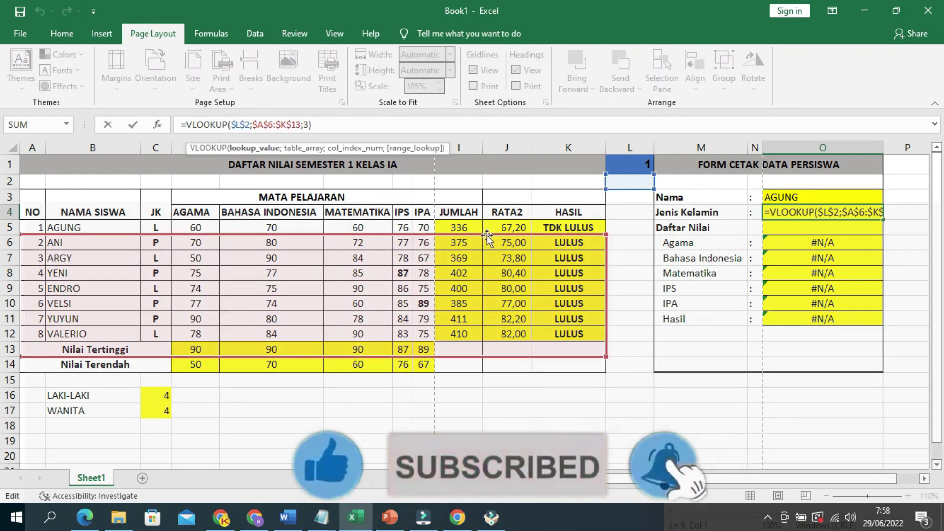
key(Delete)
text(1)
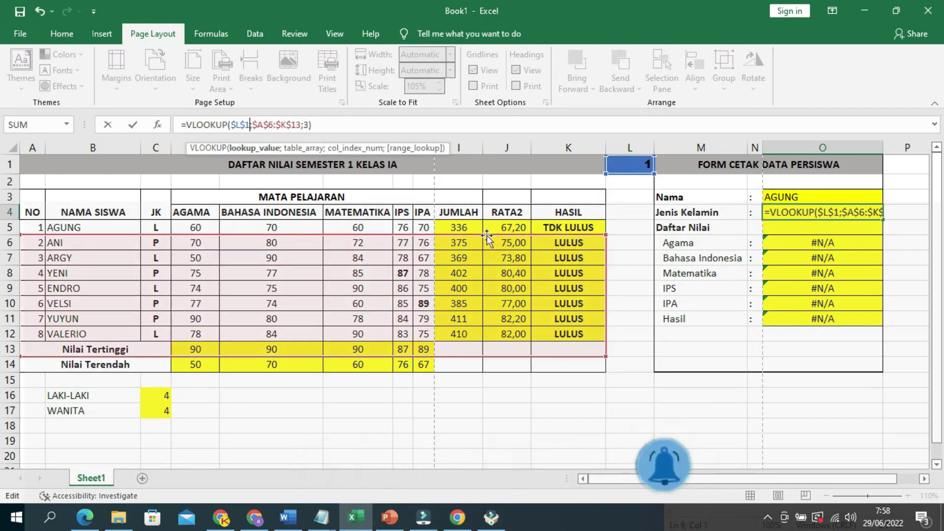
key(ctrl+Return)
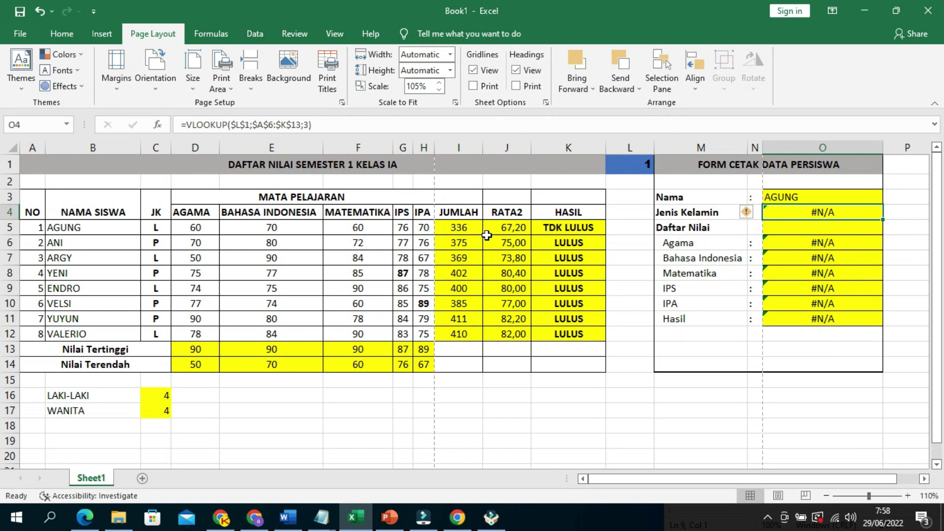
text(=VLOOUK)
key(BackSpace)
key(BackSpace)
key(BackSpace)
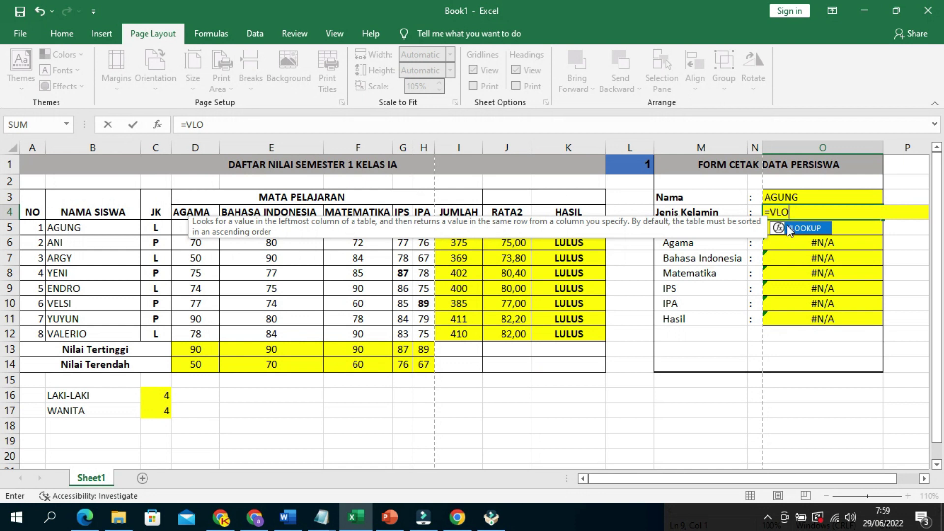
Retype O4 as =VLOOKUP(L1;A5:K12;2).
double_click(806, 228)
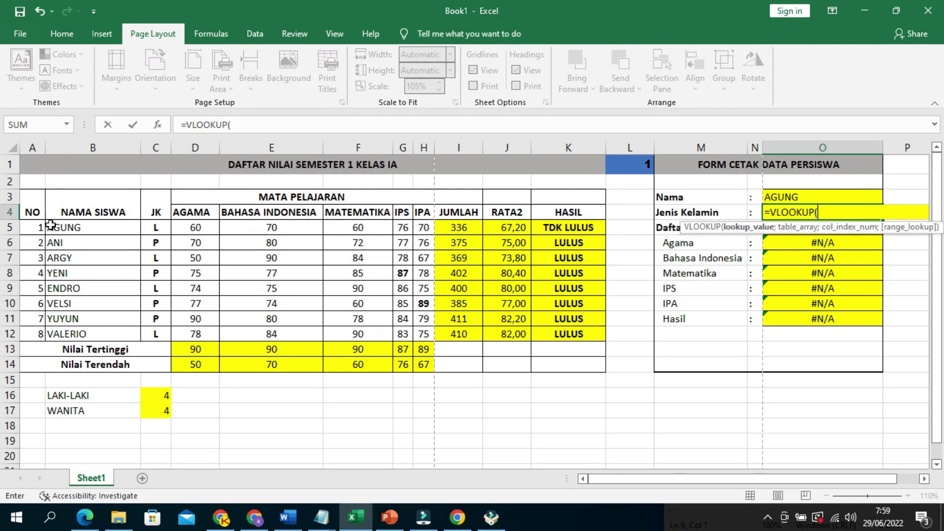
drag(38, 227, 559, 333)
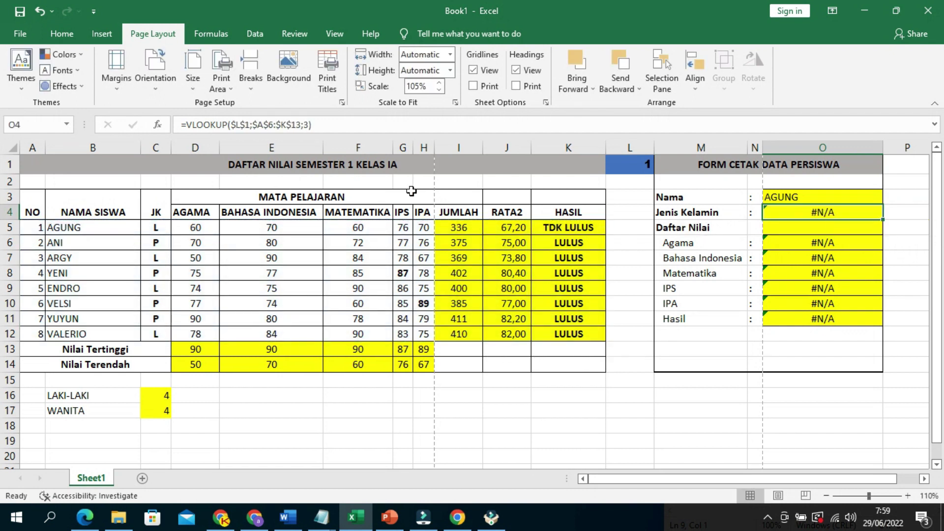
text(=VLO)
key(BackSpace)
key(BackSpace)
key(BackSpace)
text(V)
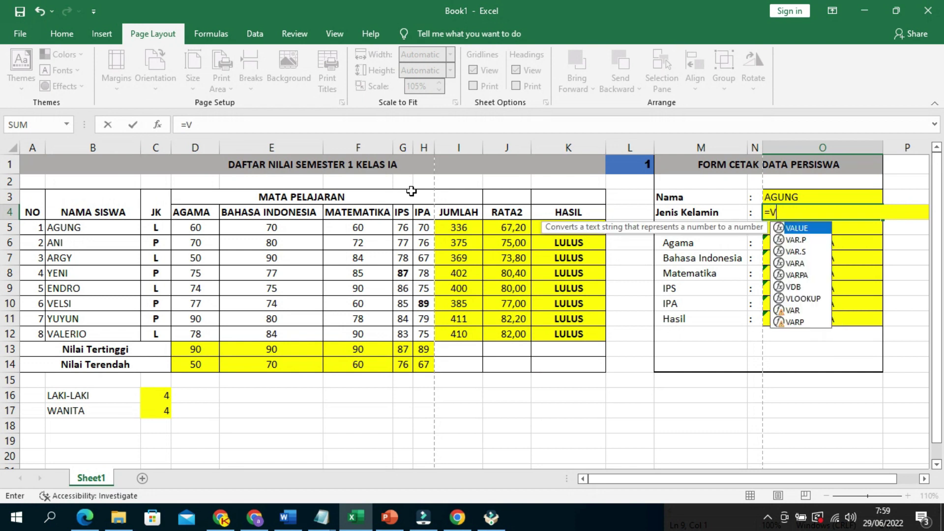
text(LOOK)
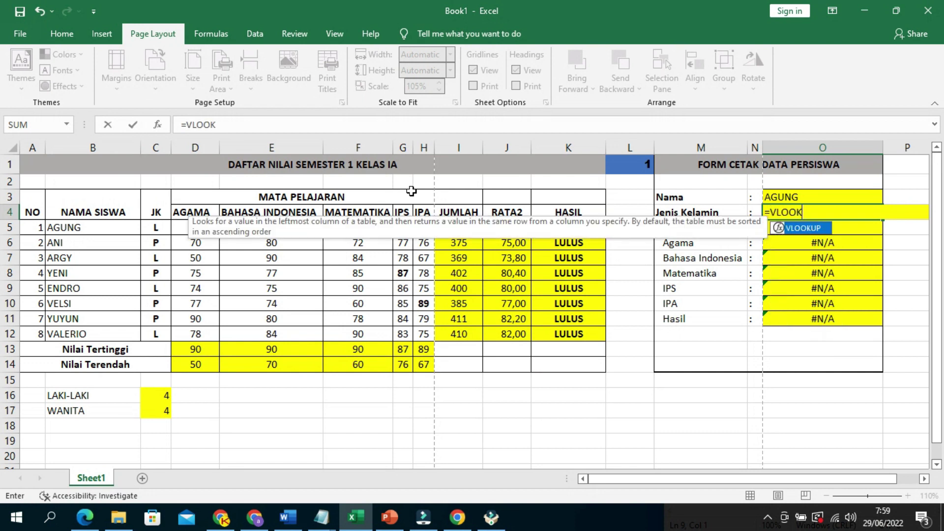
text(UP)
text(()
click(631, 166)
text(;)
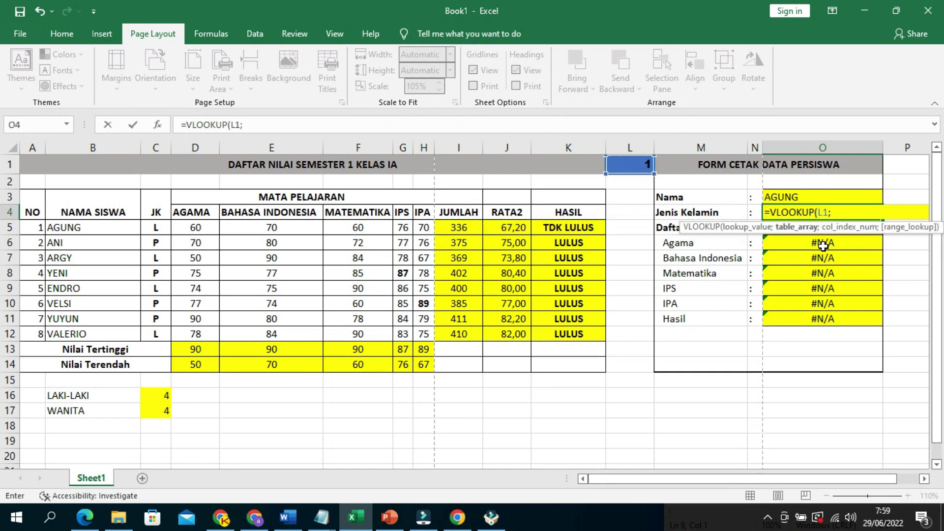
drag(36, 231, 567, 337)
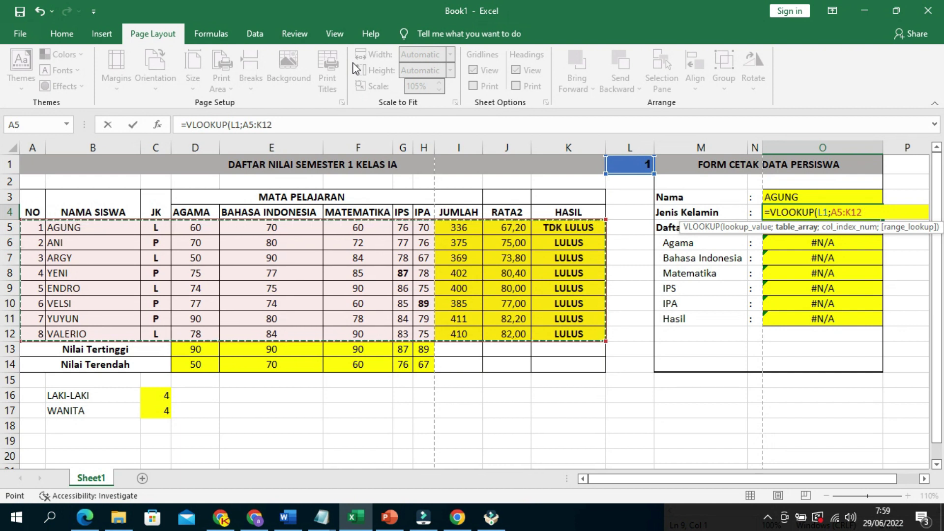
text(;)
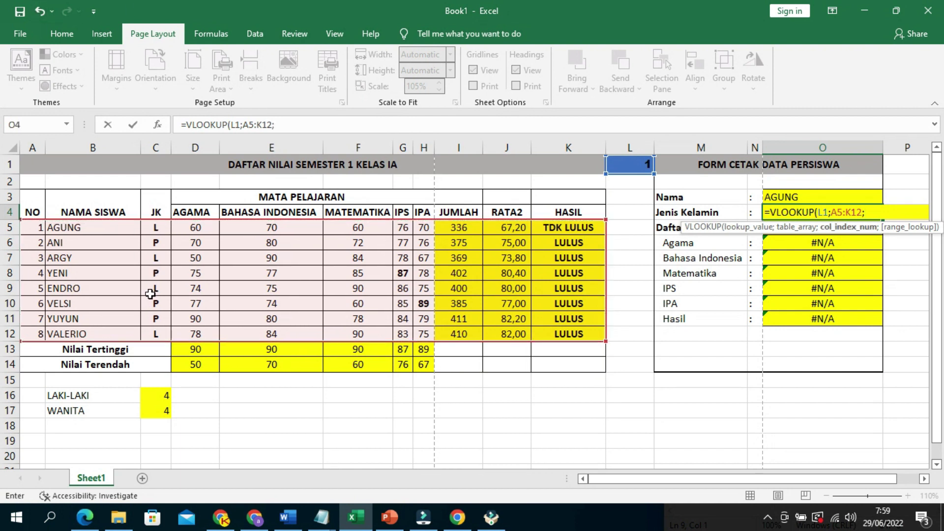
text(2)
key(Return)
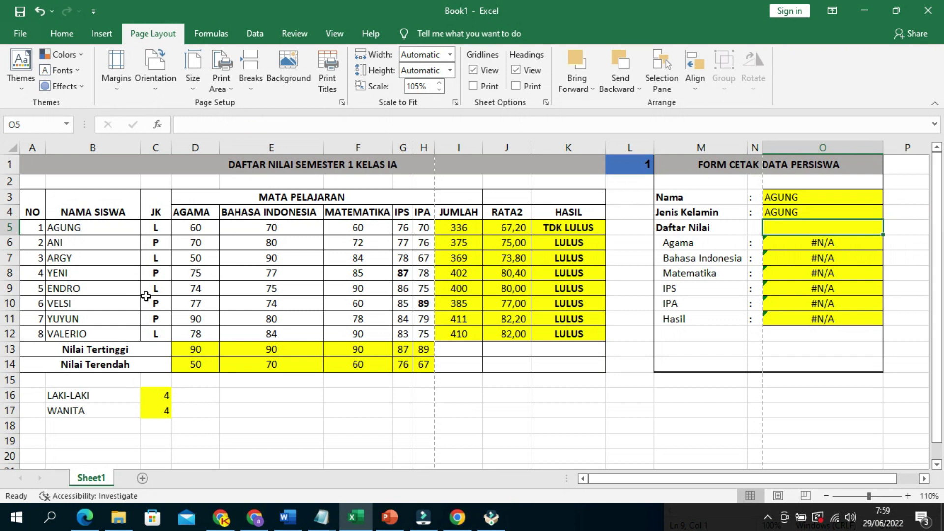
key(Up)
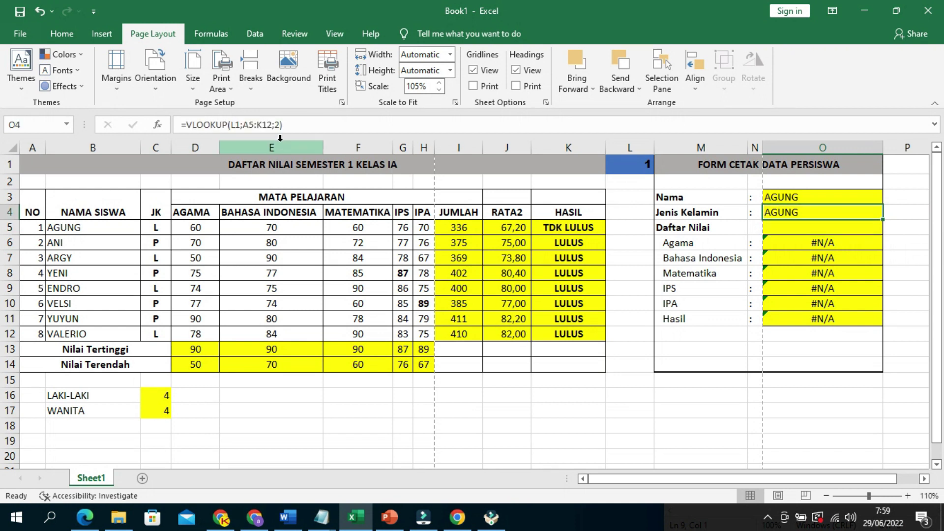
Make $L$1 and $A$5:$K$12 absolute and change the column to 3, so O4 shows L.
click(237, 126)
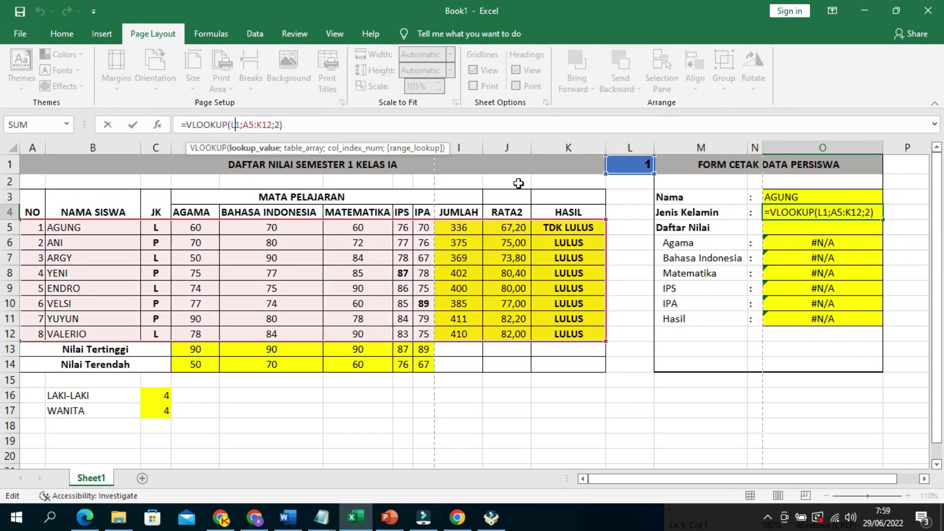
key(F4)
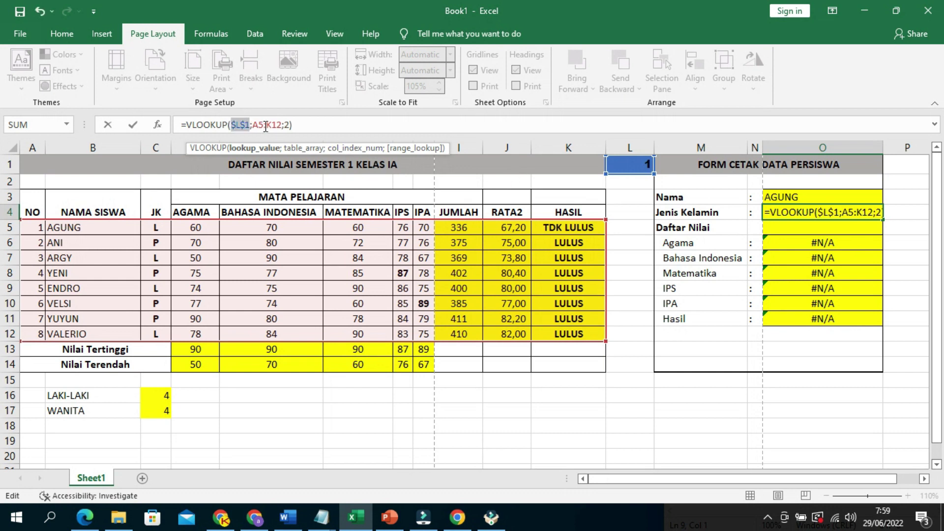
drag(254, 126, 283, 126)
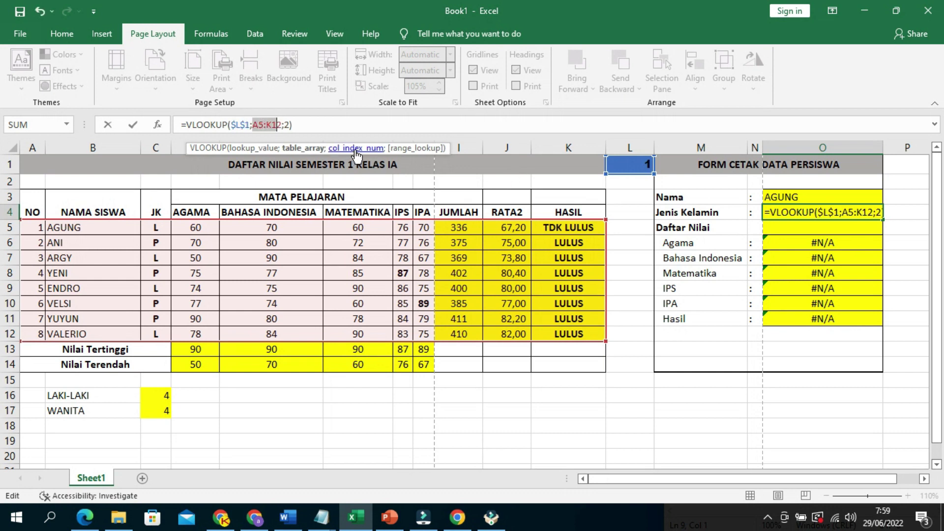
key(F4)
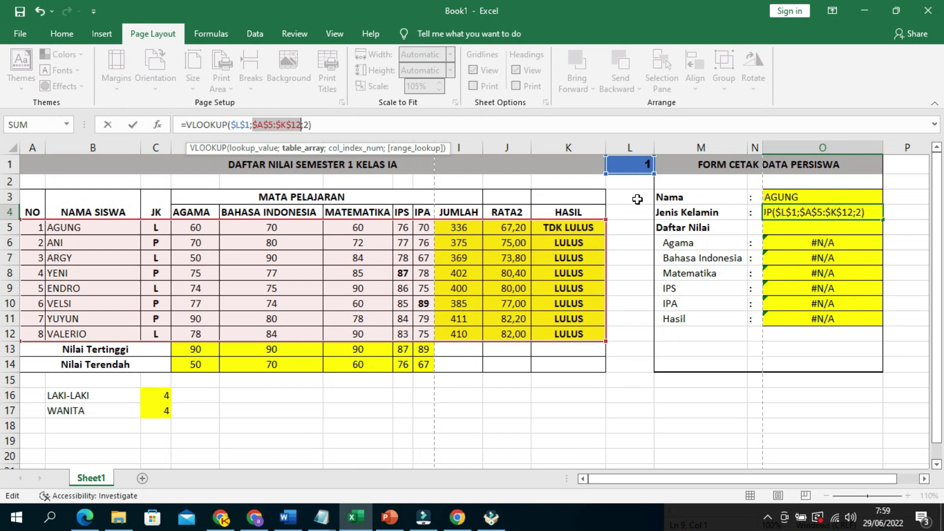
click(309, 124)
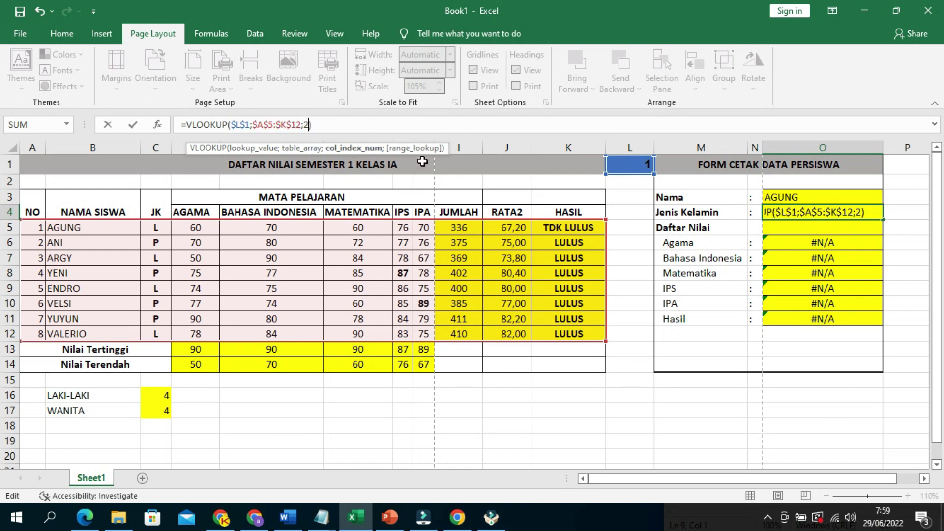
key(BackSpace)
text(3))
key(Return)
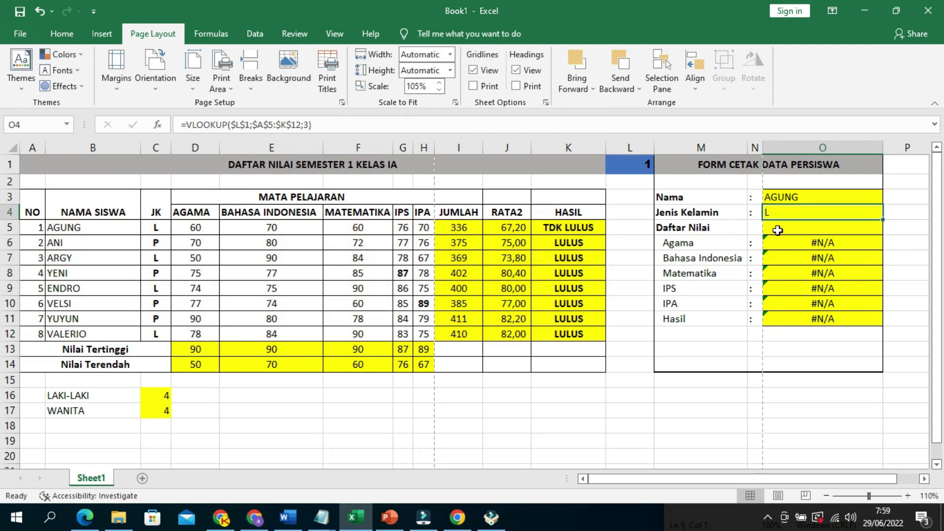
Paste the Jenis Kelamin lookup formula into the subject score cells O6 to O11.
key(ctrl+c)
drag(835, 246, 841, 318)
key(ctrl+v)
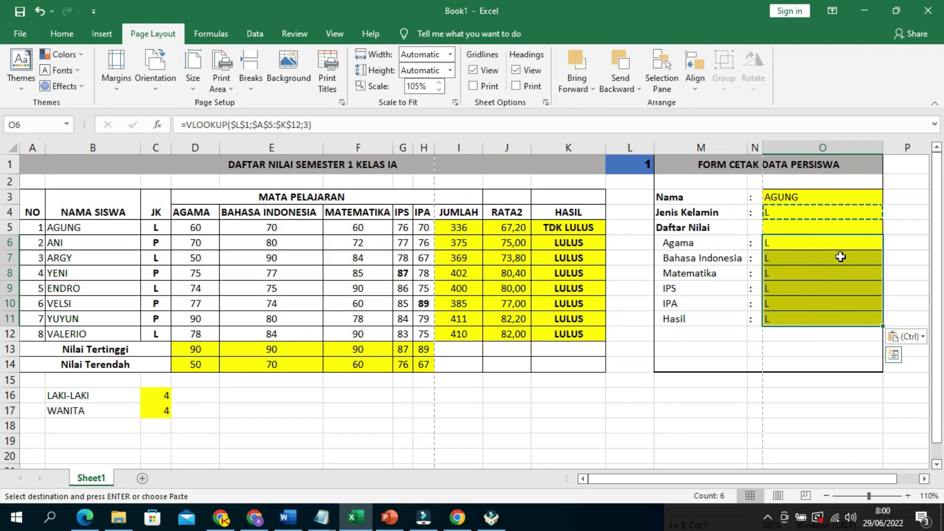
click(840, 245)
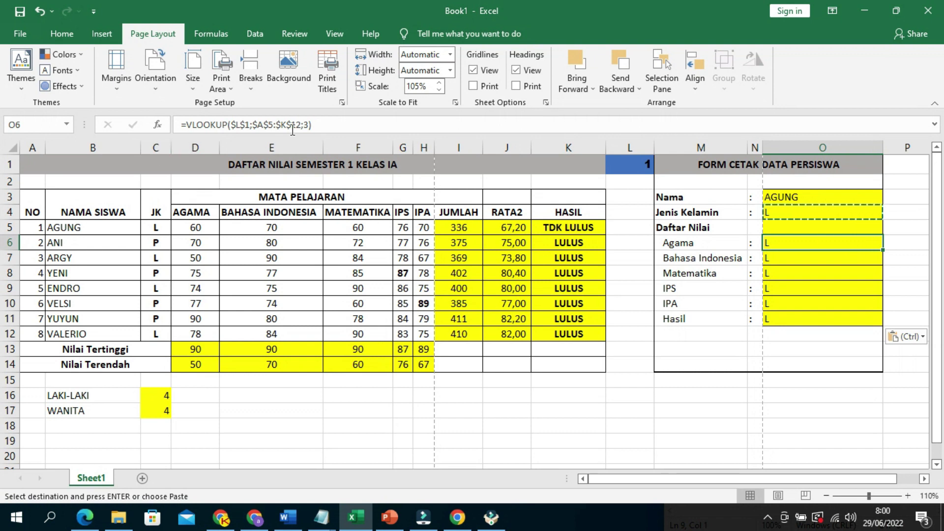
Confirm Agama (60) and Bahasa Indonesia (70), and change the Matematika lookup column to 6.
click(307, 125)
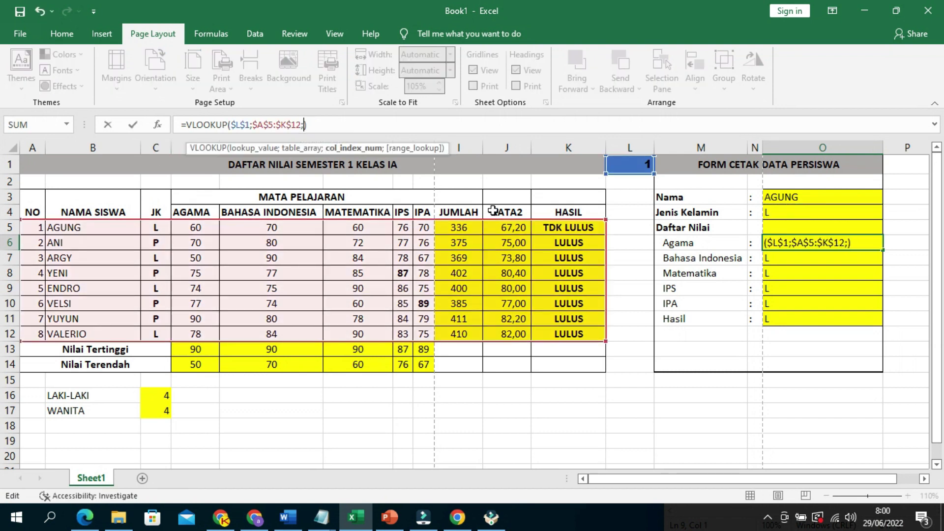
key(Return)
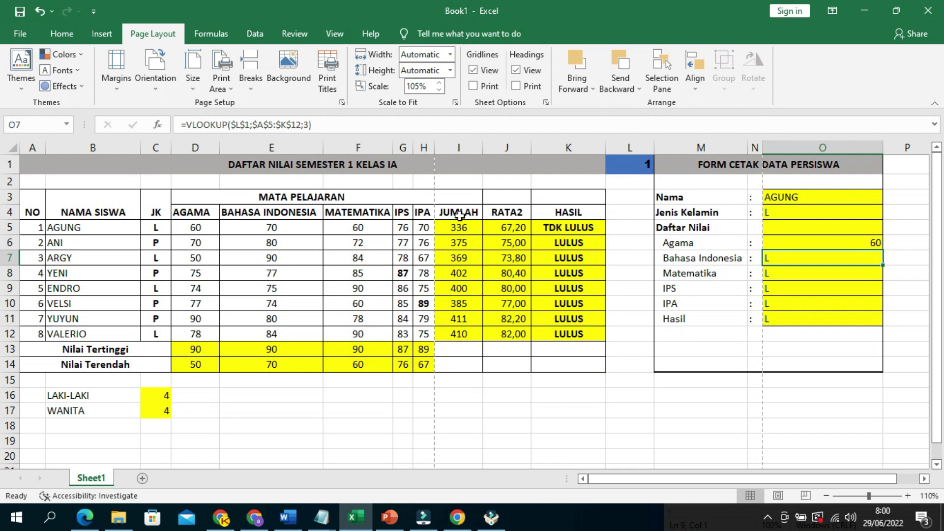
click(310, 125)
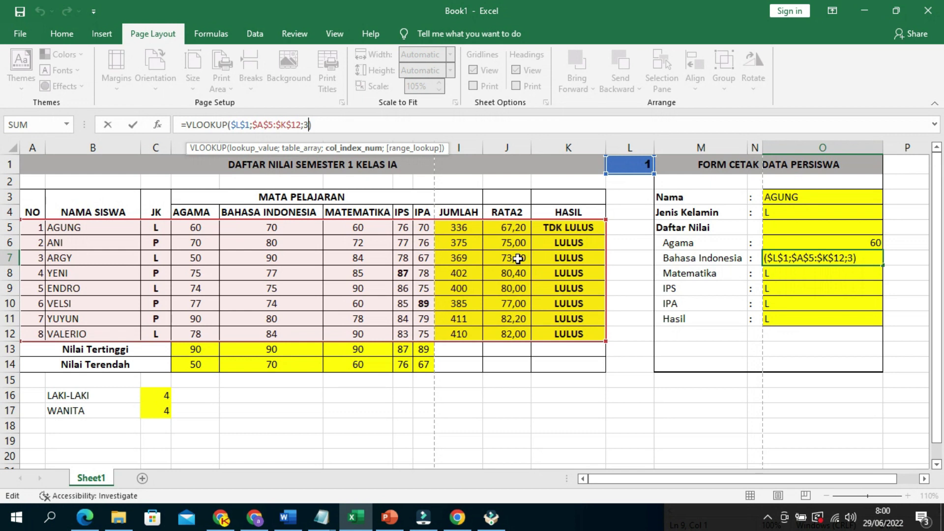
text(5)
key(Return)
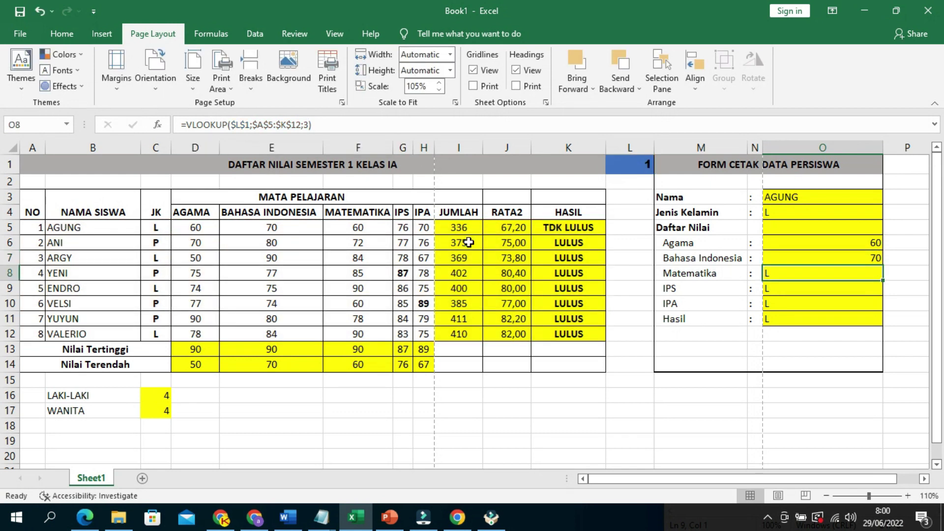
click(306, 128)
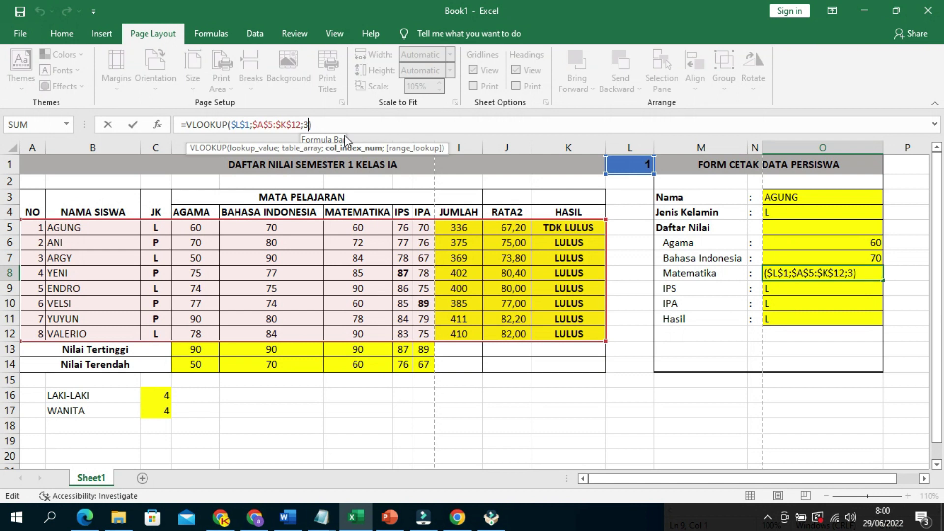
key(BackSpace)
text(6)
key(Return)
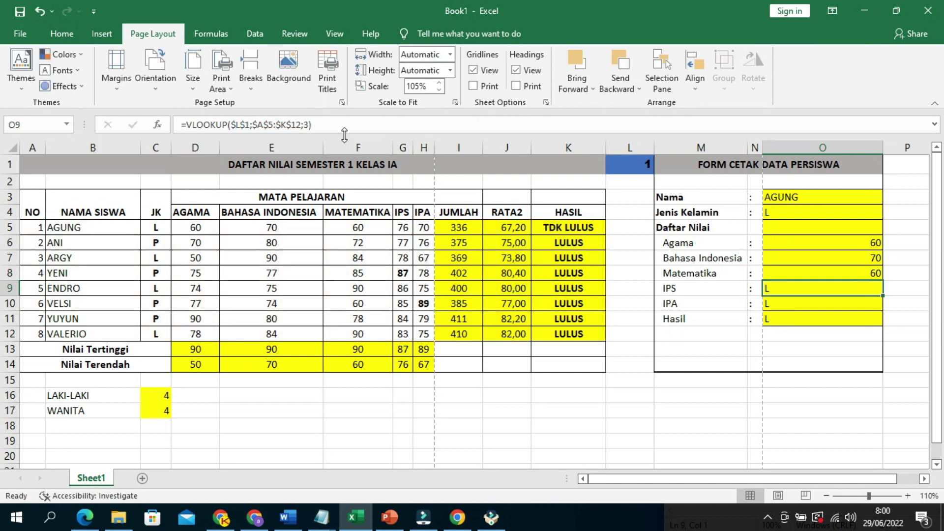
click(308, 124)
Set the IPS lookup to column 7 (76) and the IPA lookup to column 8 (70).
key(BackSpace)
text(7)
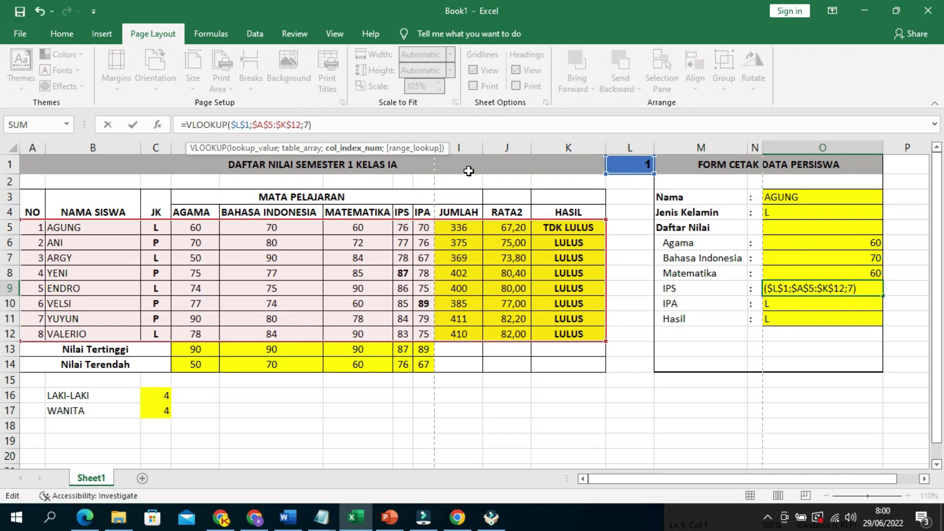
key(Return)
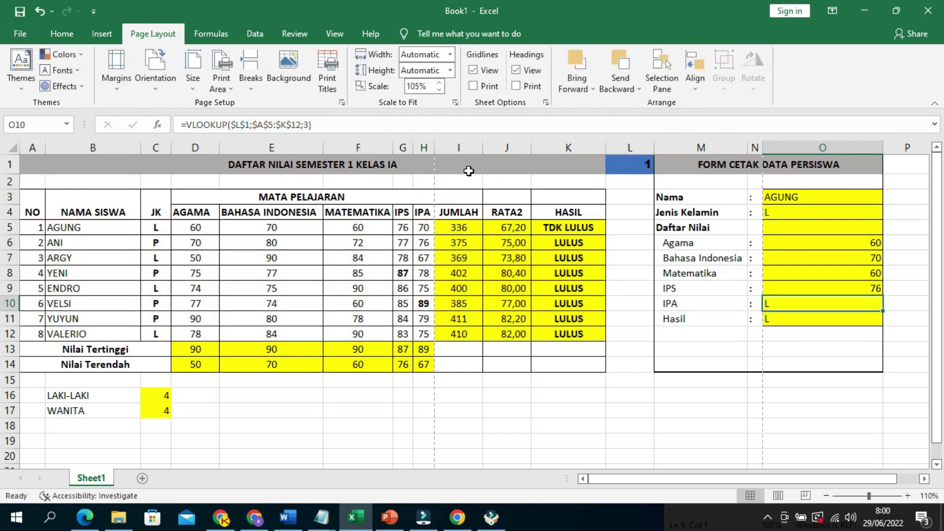
click(307, 125)
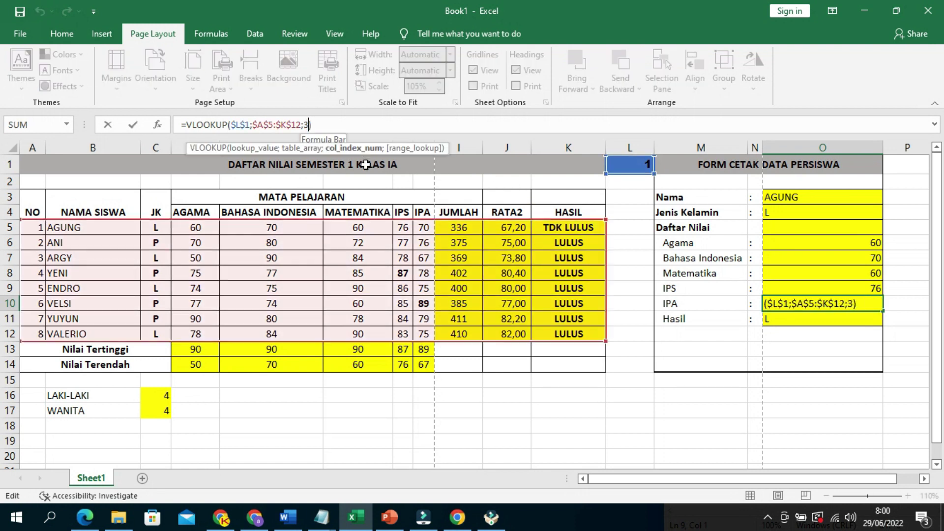
key(BackSpace)
text(8)
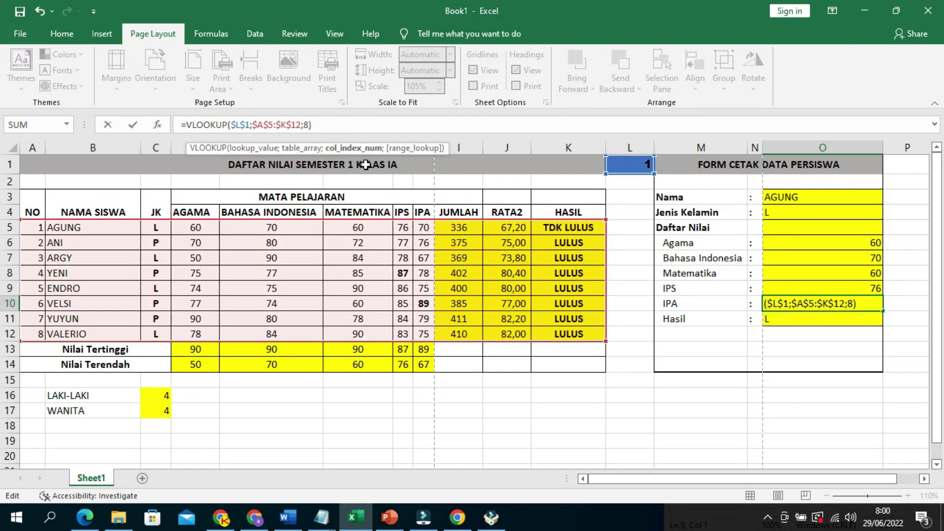
key(Return)
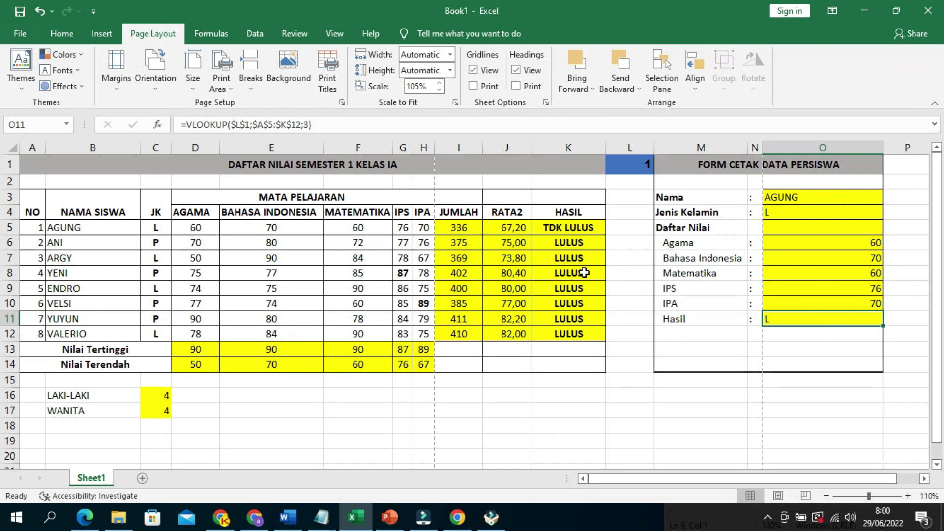
Set the Hasil row's lookup to column 11 so it shows TDK LULUS.
click(838, 300)
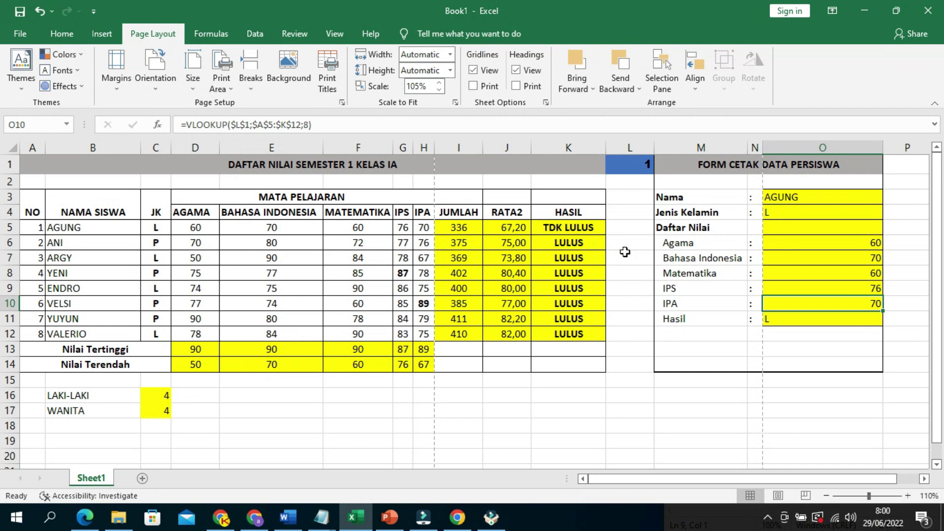
click(813, 322)
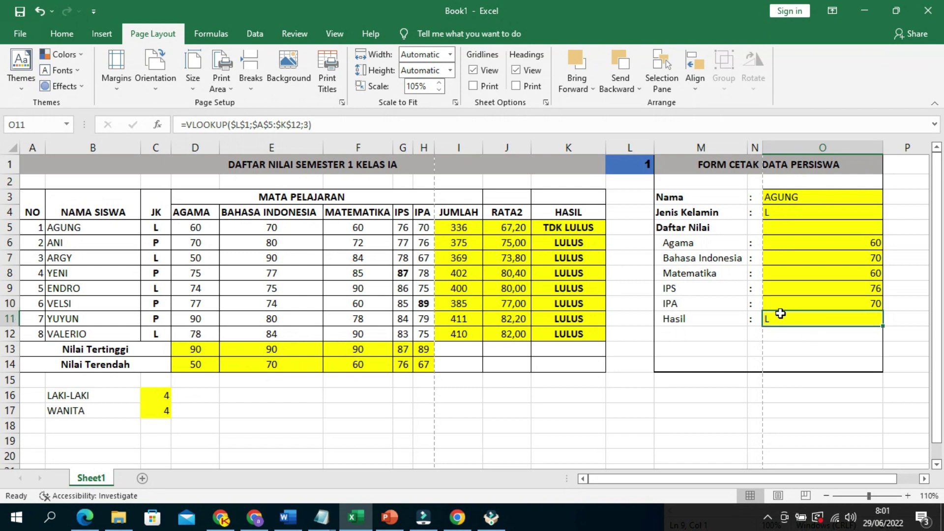
click(311, 125)
key(BackSpace)
text(11)
key(Return)
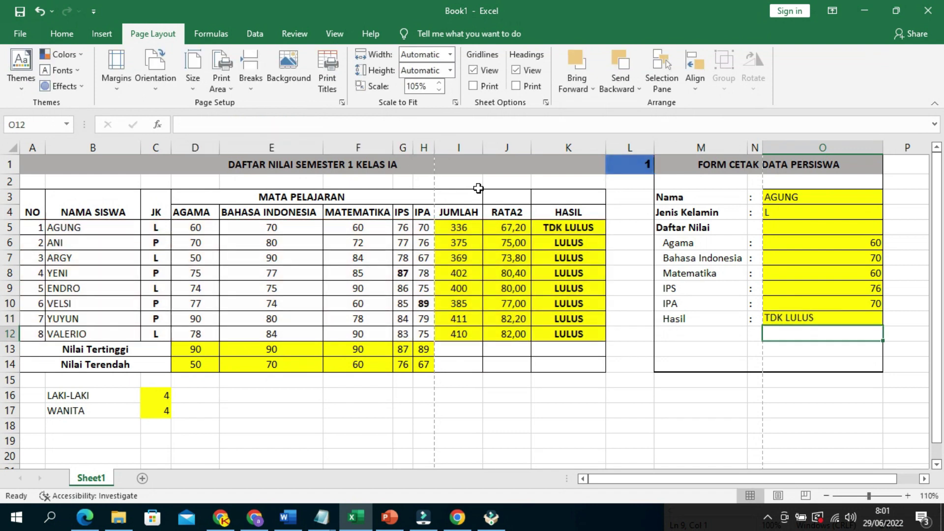
Step through the form's lookup formulas to verify them, then select student number cell L1.
key(Up)
key(Down)
key(Up)
key(Down)
key(Up)
key(Up)
key(Up)
key(Down)
key(Down)
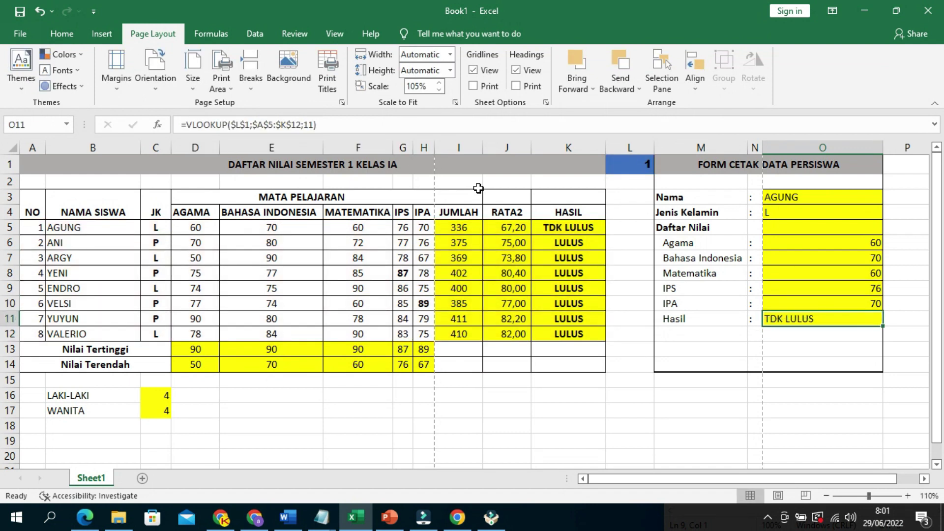
click(647, 165)
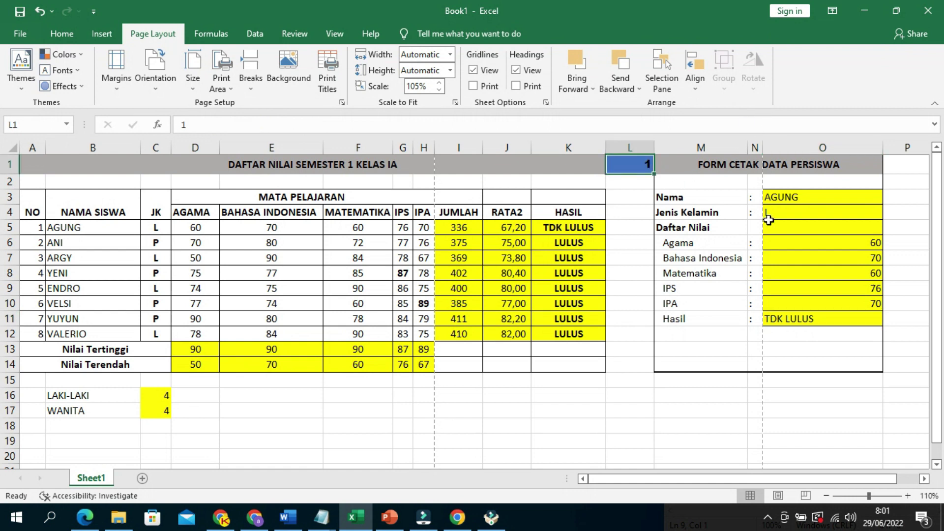
Try student number 8 in L1, then 1, which shows AGUNG in the form.
text(8)
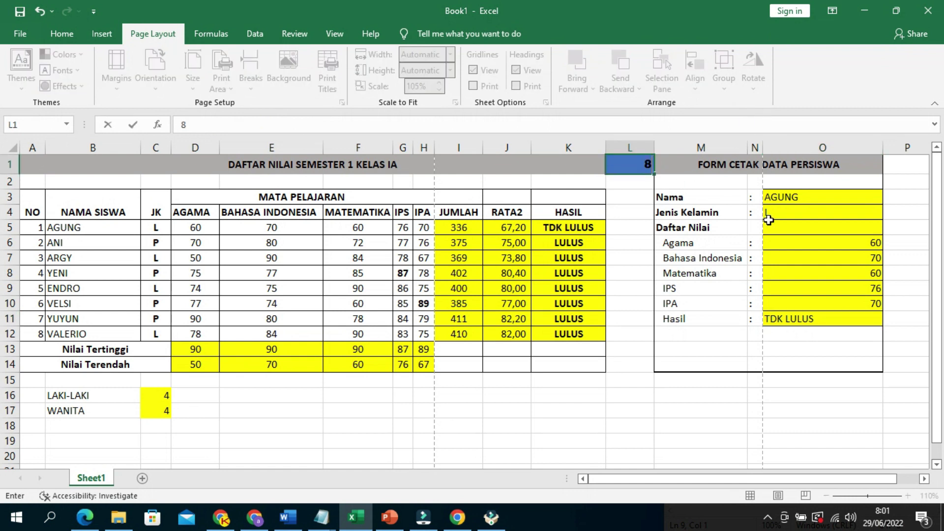
key(Return)
text(2)
key(Return)
key(Up)
key(Up)
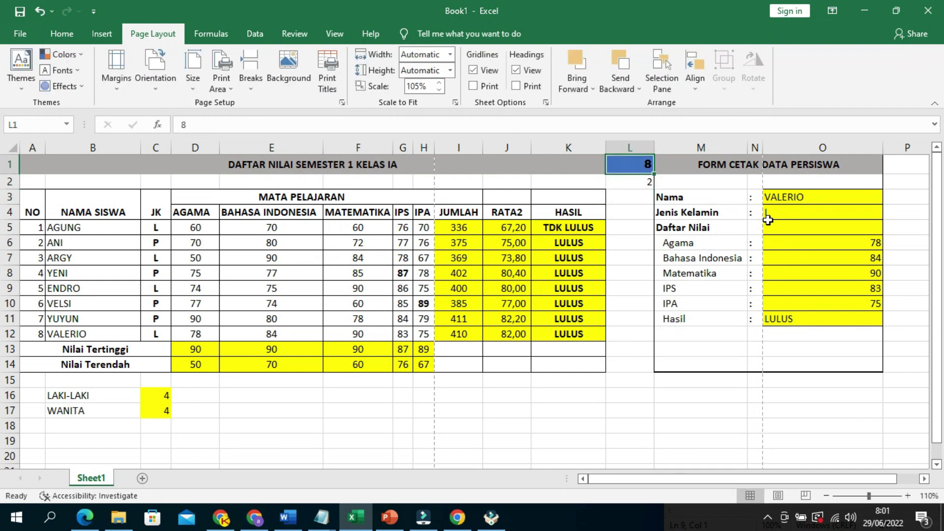
text(1)
key(Return)
Enter student numbers 2 to 5 in L1, showing ANI, ARGY, YENI and ENDRO.
key(Up)
text(2)
key(Return)
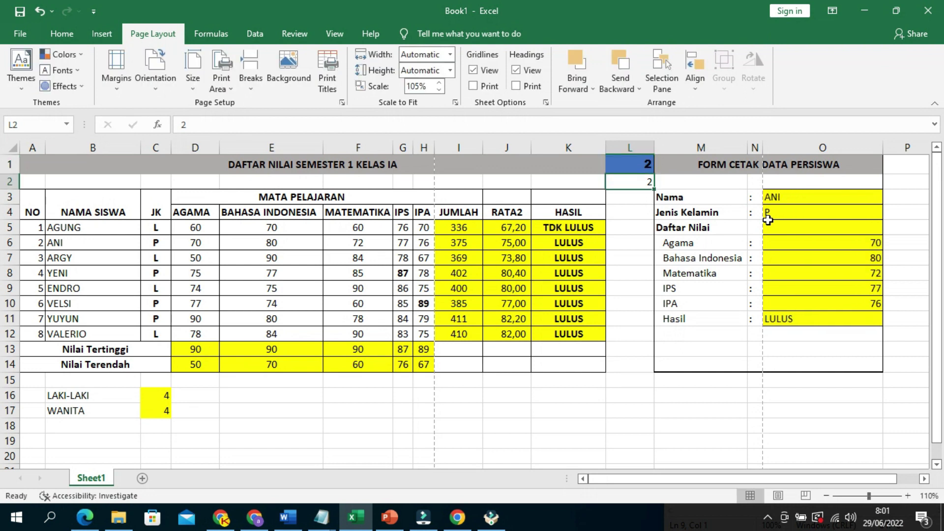
key(Up)
text(3)
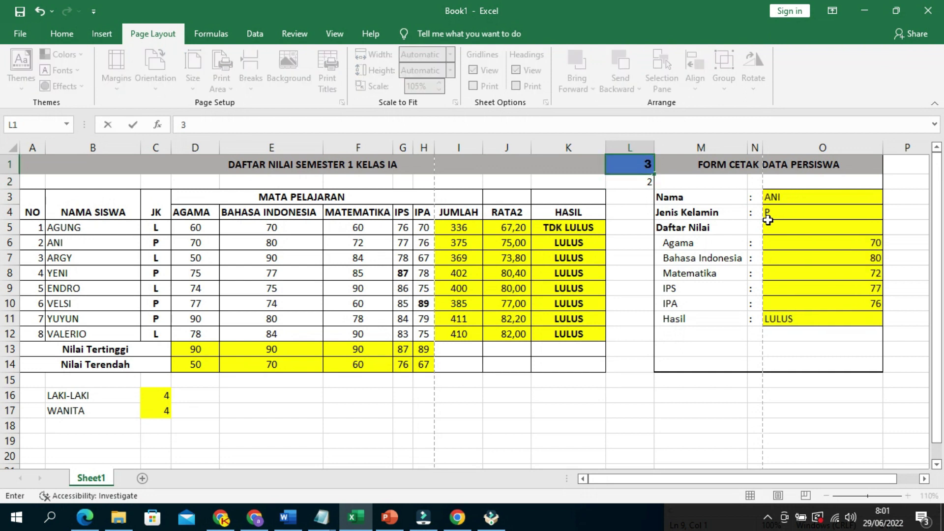
key(Return)
key(Up)
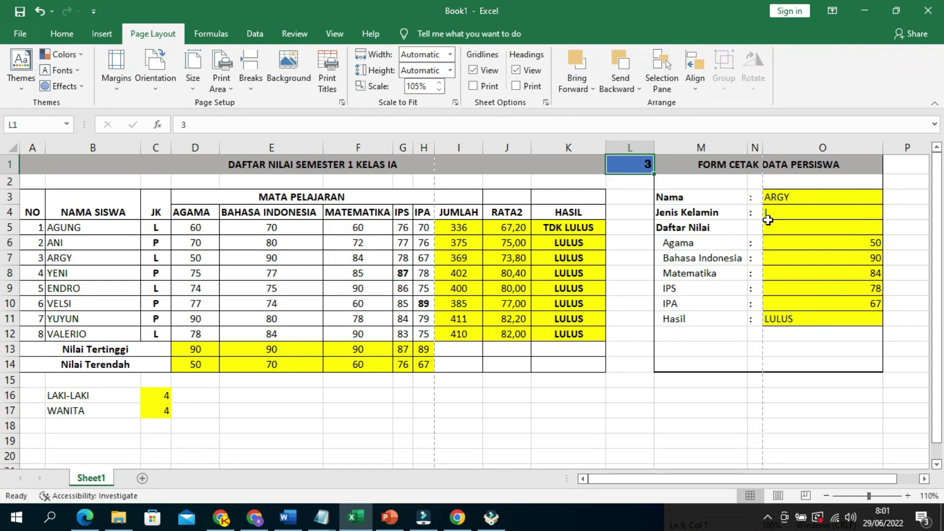
text(4)
key(Return)
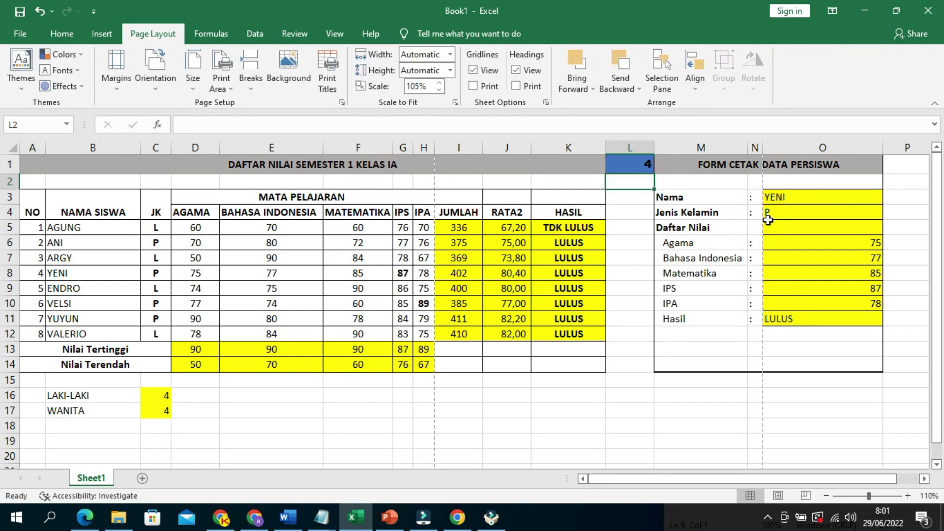
key(Up)
text(5)
key(Return)
Enter student numbers 6 to 8 in L1, showing VELSI, YUYUN and VALERIO.
key(Up)
text(6)
key(Return)
key(Up)
text(7)
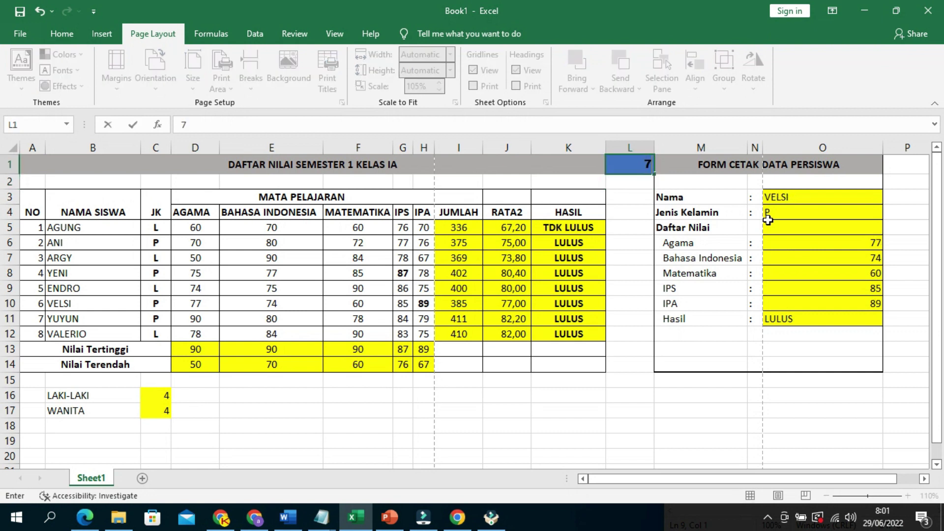
key(Return)
key(Up)
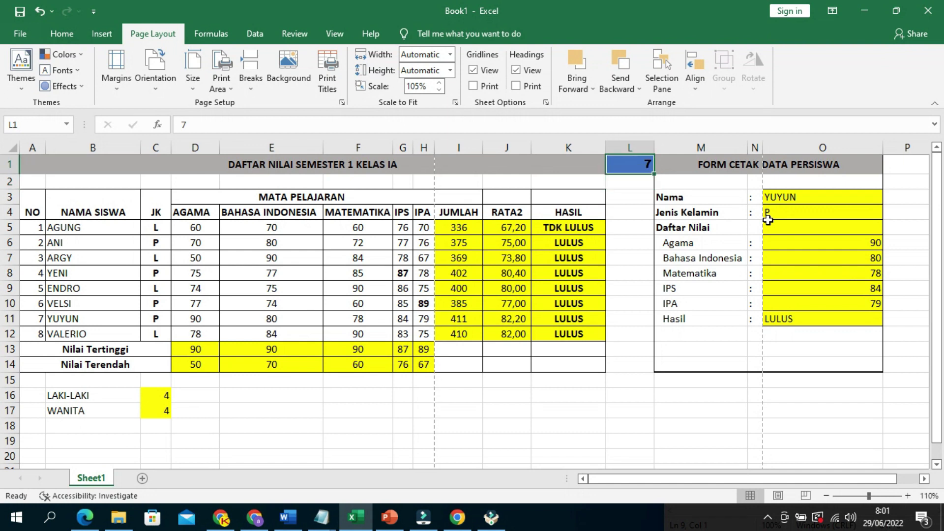
text(8)
key(Return)
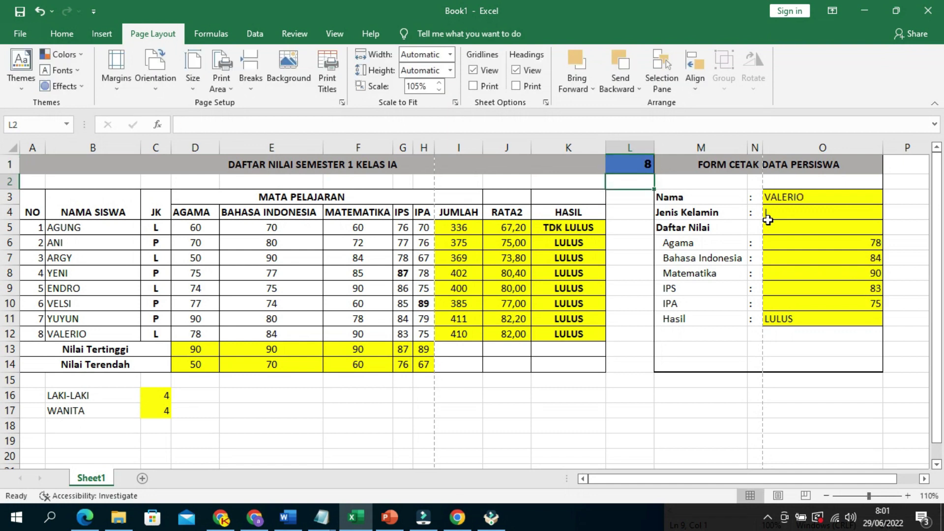
Set L1 back to student 2 so the form shows ANI, and select the form block.
key(Up)
key(Return)
key(Up)
text(2)
key(Return)
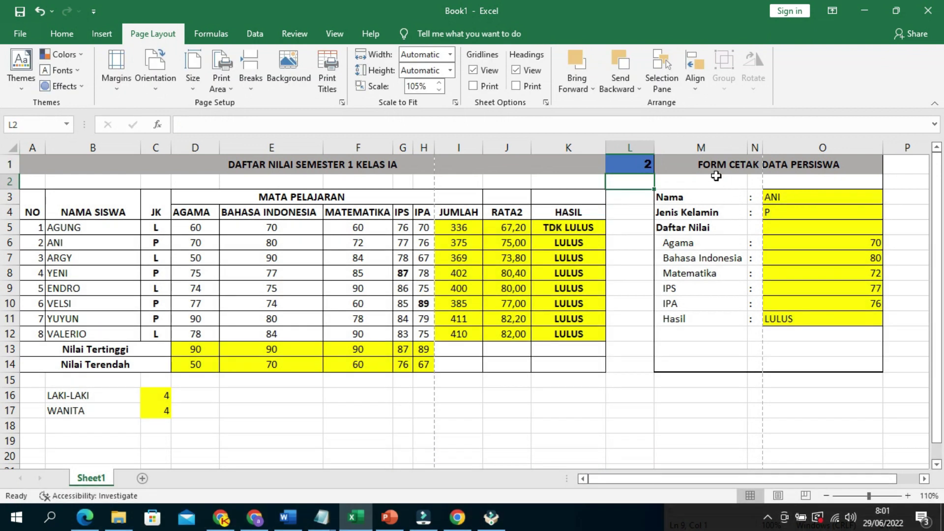
mouse_move(701, 164)
mouse_down()
mouse_move(831, 336)
mouse_move(836, 367)
mouse_up()
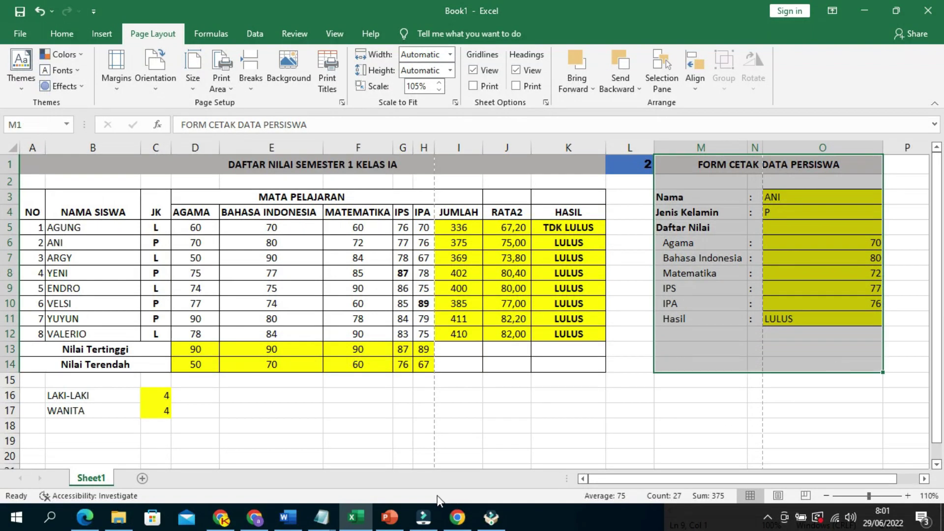
Switch from Excel to the Chrome browser window.
click(424, 522)
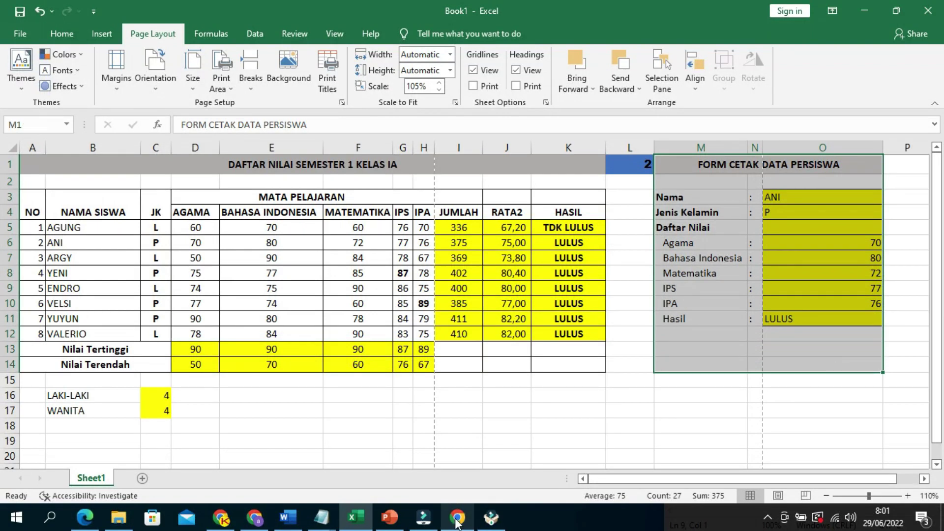